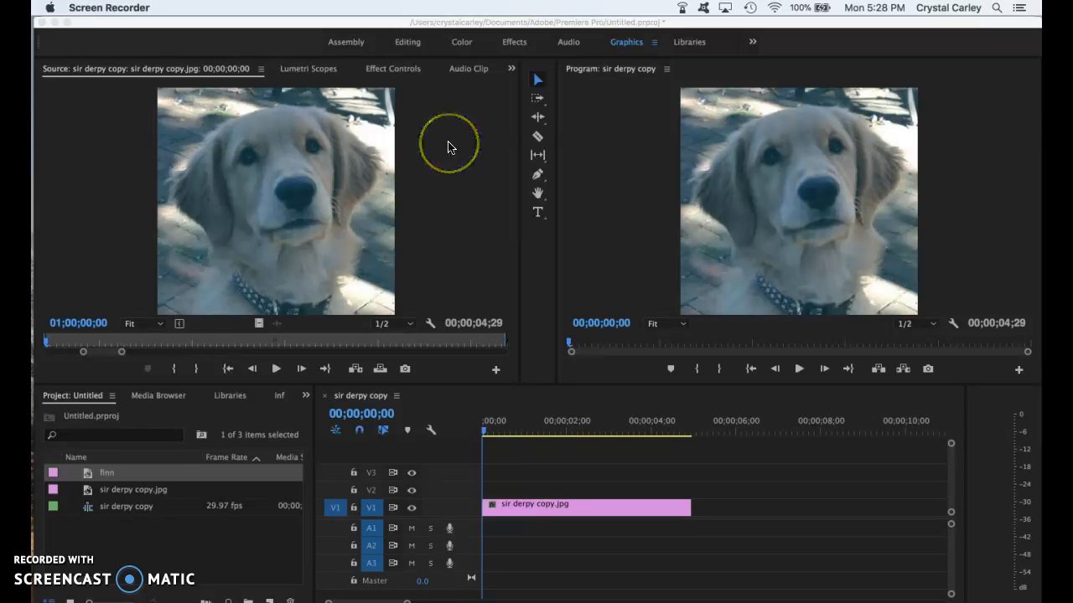
# Create a new legacy title named Finn with the default video settings.
pyautogui.click(132, 101)
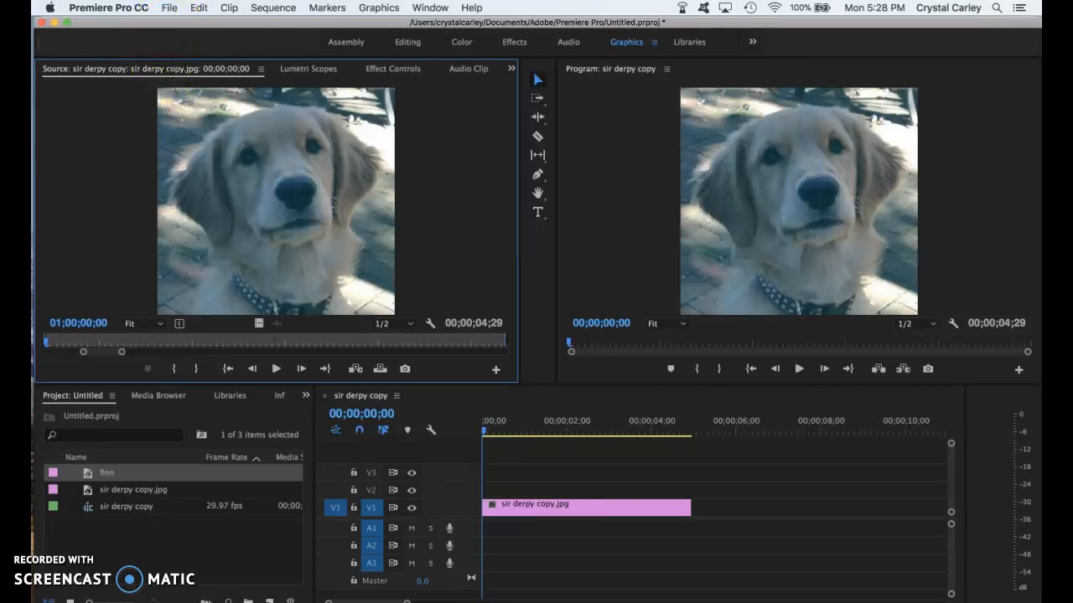
pyautogui.click(169, 8)
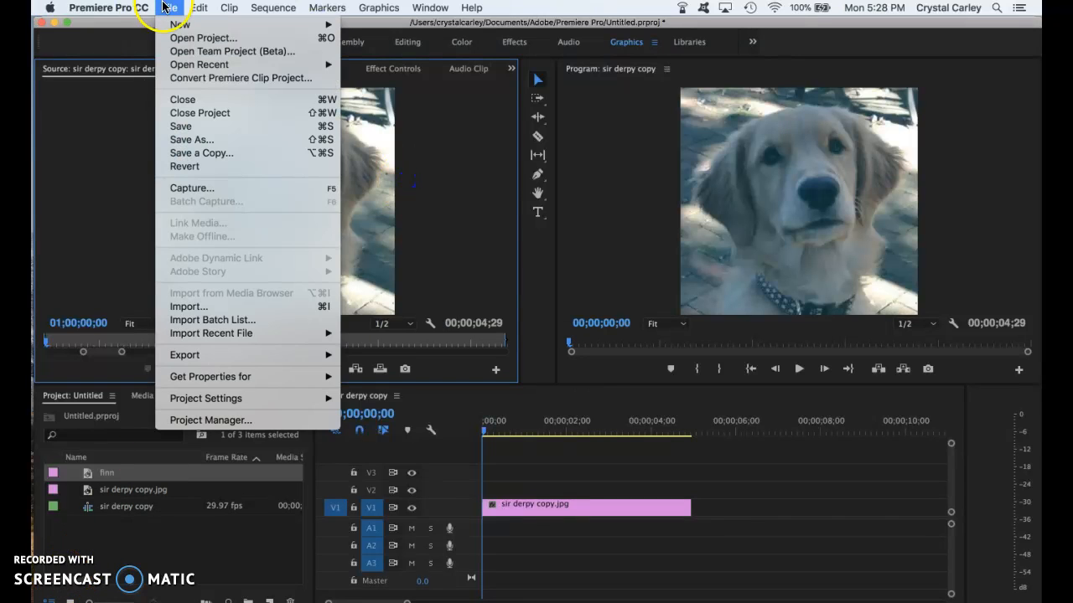
pyautogui.moveTo(180, 25)
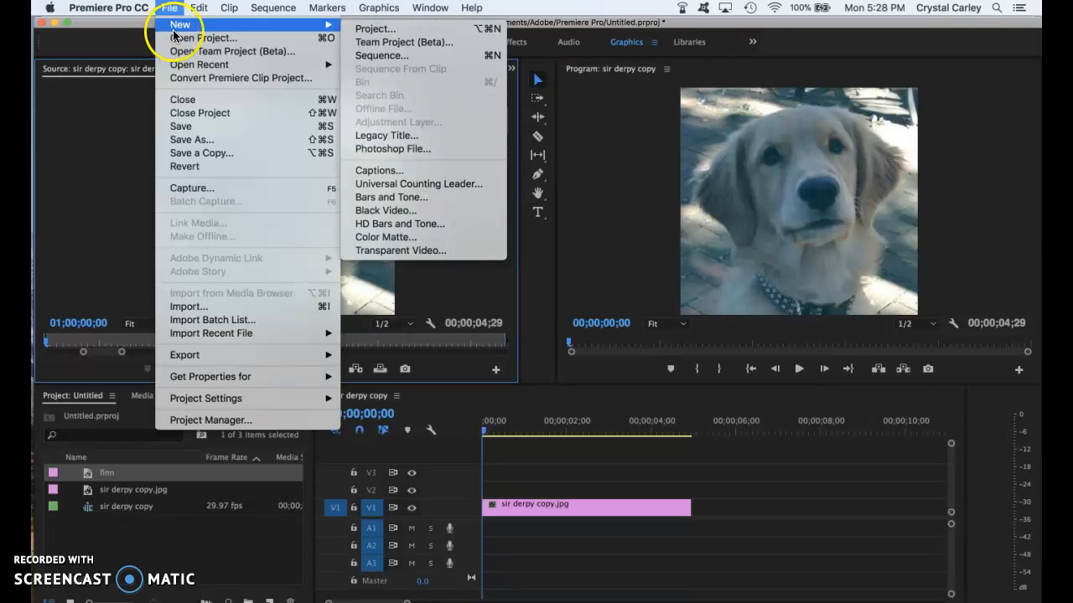
pyautogui.click(397, 138)
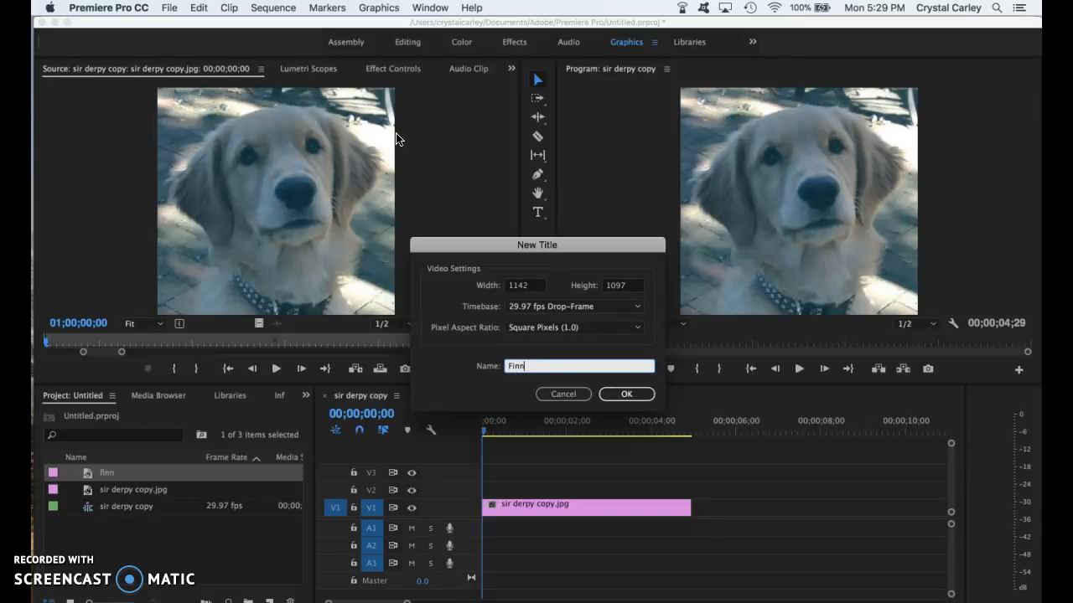
pyautogui.press('Return')
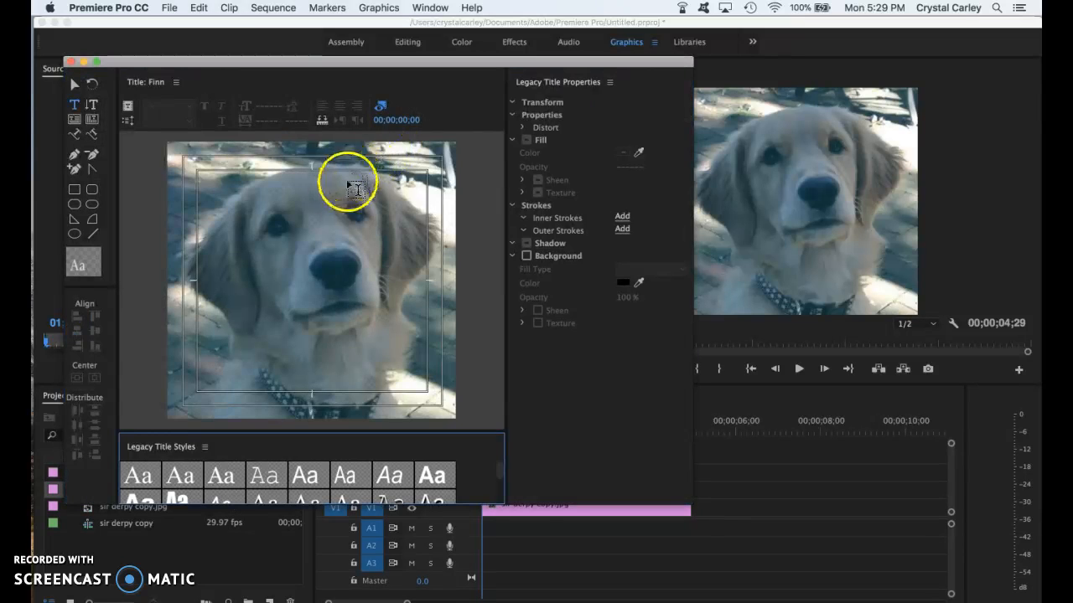
# Apply a Courier New title style and add the two-line text "Finn" and "king of derp" in the frame's lower-left area.
pyautogui.scroll(-1, 229, 472)
pyautogui.scroll(-2, 227, 472)
pyautogui.scroll(-4, 227, 472)
pyautogui.scroll(-1, 227, 472)
pyautogui.scroll(-2, 224, 477)
pyautogui.click(405, 472)
pyautogui.scroll(-1, 394, 482)
pyautogui.click(178, 313)
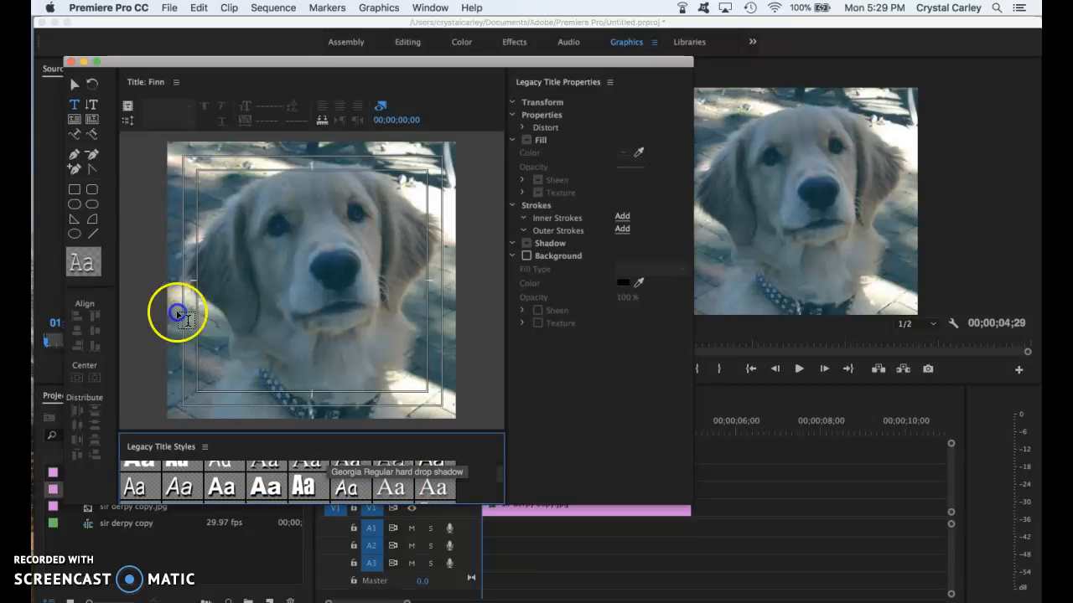
pyautogui.click(195, 374)
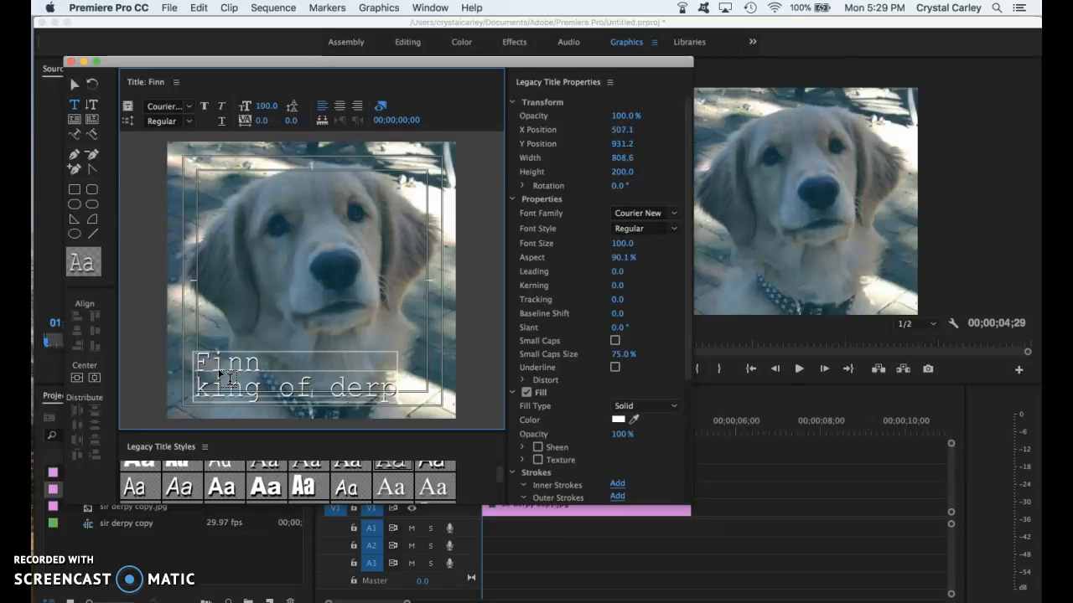
# Make the word "Finn" bold in the title and finish editing the text.
pyautogui.click(208, 365)
pyautogui.doubleClick(208, 365)
pyautogui.press('super+b')
pyautogui.click(253, 383)
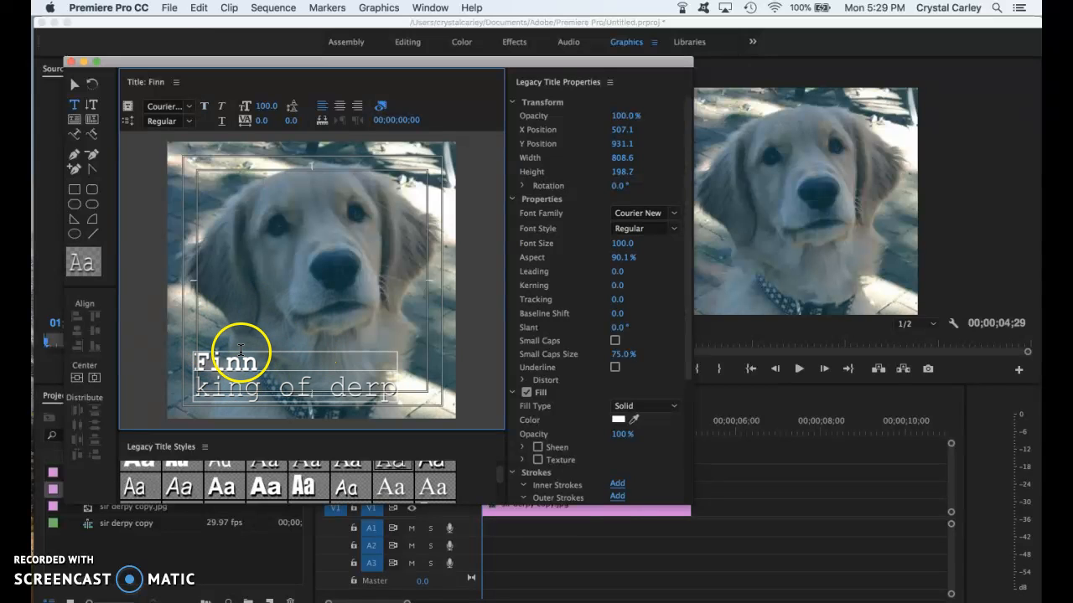
pyautogui.click(237, 243)
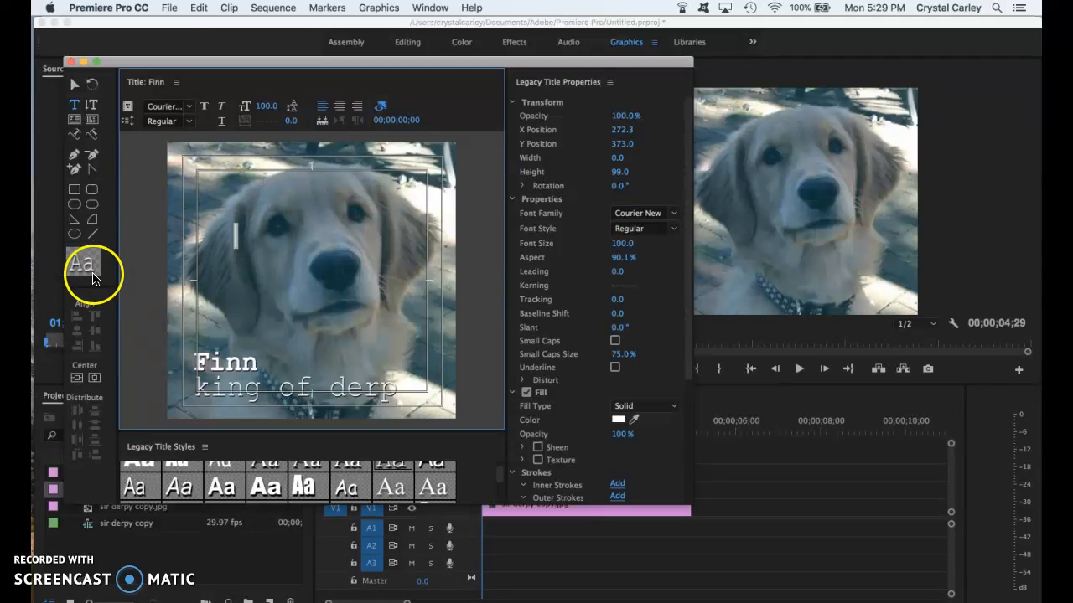
# Draw a white rectangle about 910 wide and 276 high over the title text.
pyautogui.click(75, 192)
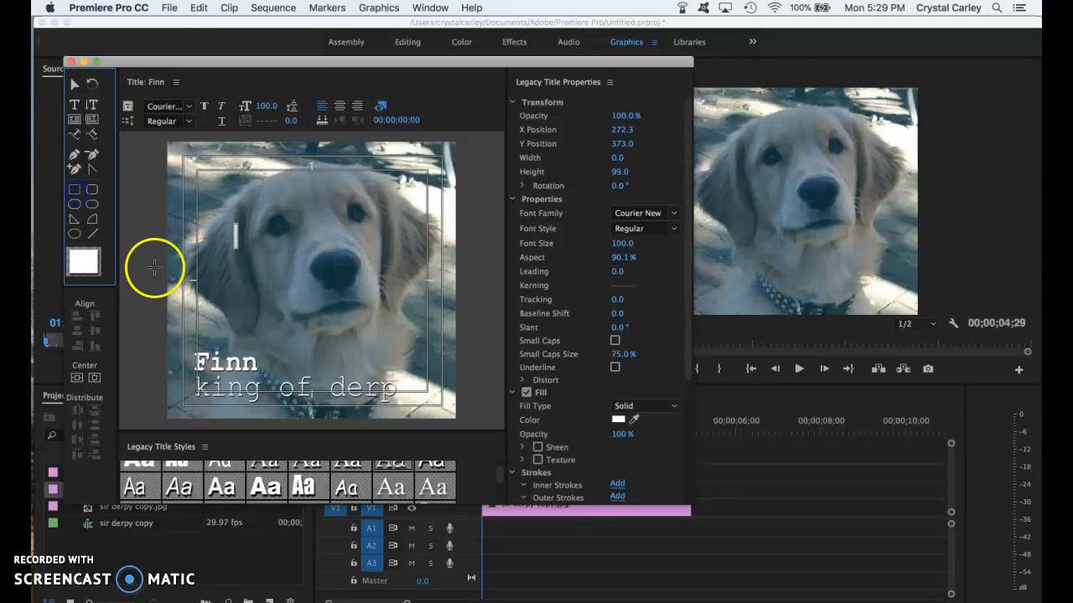
pyautogui.moveTo(184, 339)
pyautogui.mouseDown()
pyautogui.moveTo(220, 383)
pyautogui.moveTo(420, 408)
pyautogui.moveTo(412, 410)
pyautogui.mouseUp()
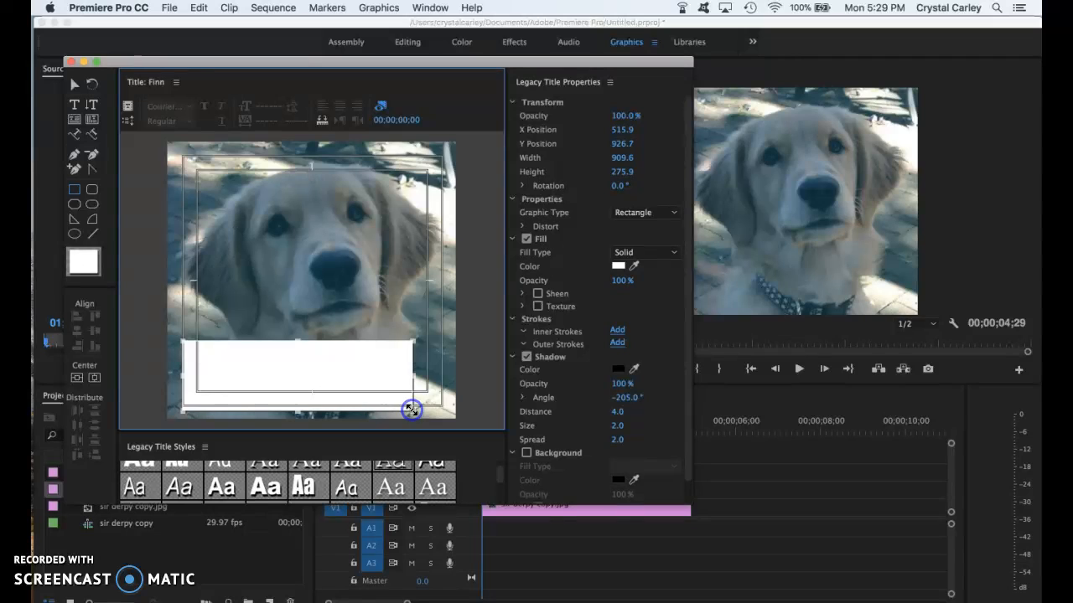
pyautogui.click(429, 350)
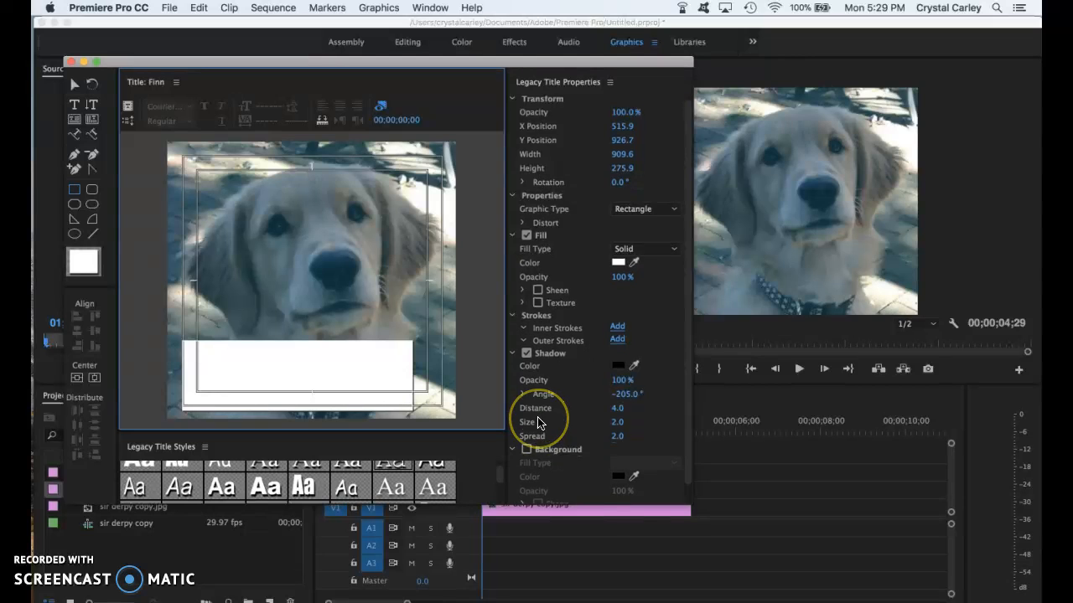
# Add an outer stroke to the rectangle and colour it red, DF1A1A.
pyautogui.scroll(-1, 538, 421)
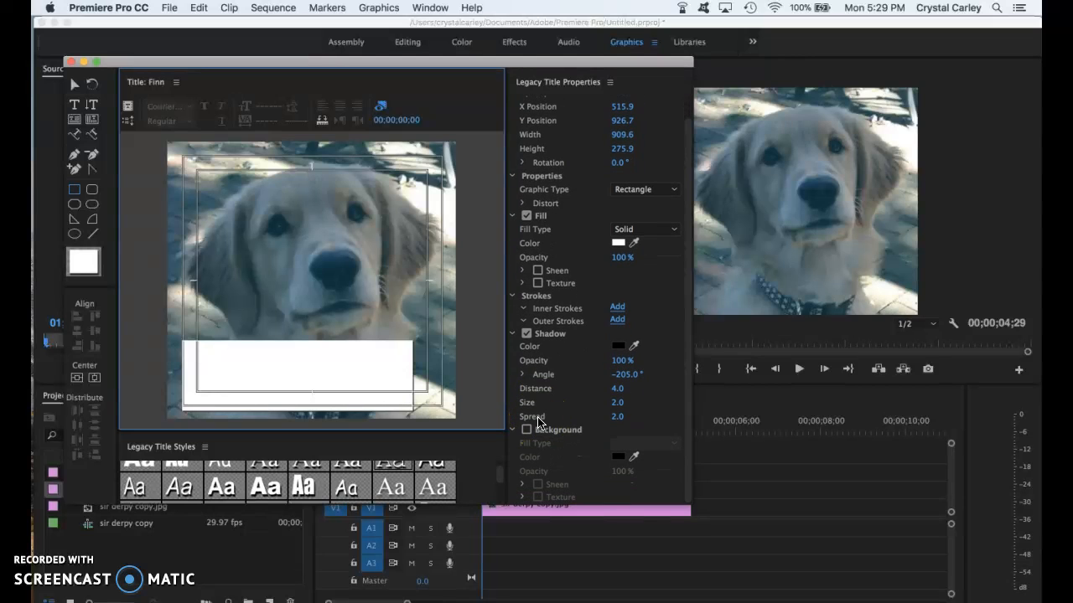
pyautogui.click(619, 321)
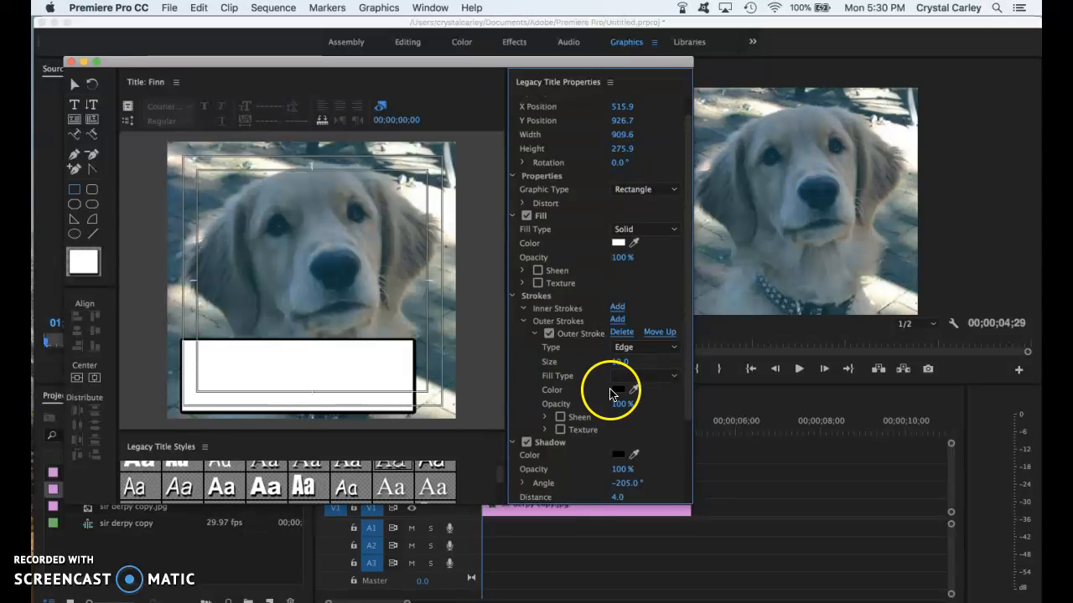
pyautogui.click(617, 390)
pyautogui.click(532, 308)
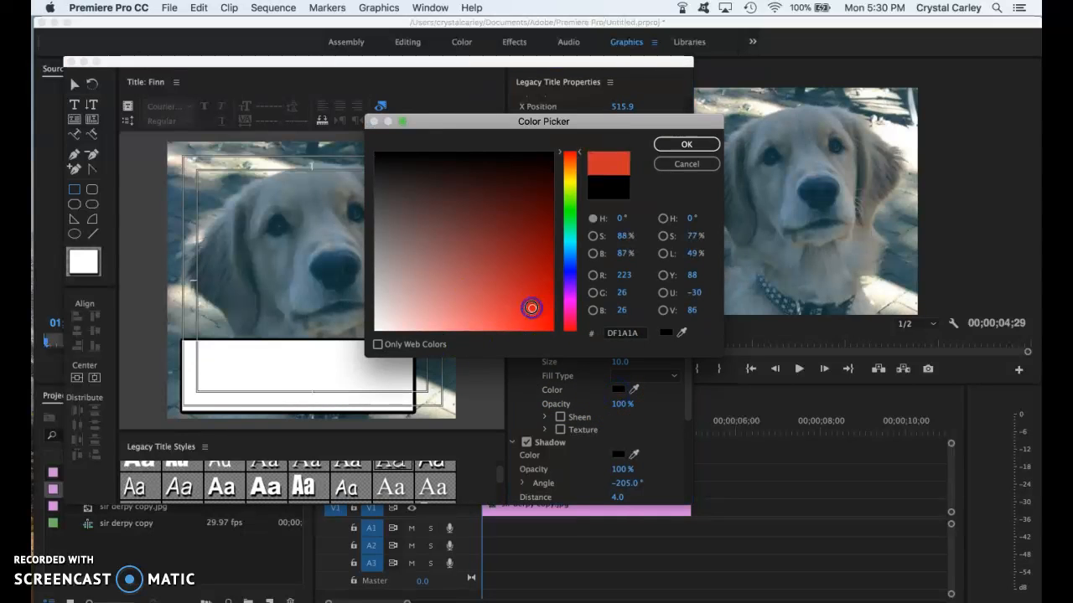
pyautogui.click(704, 144)
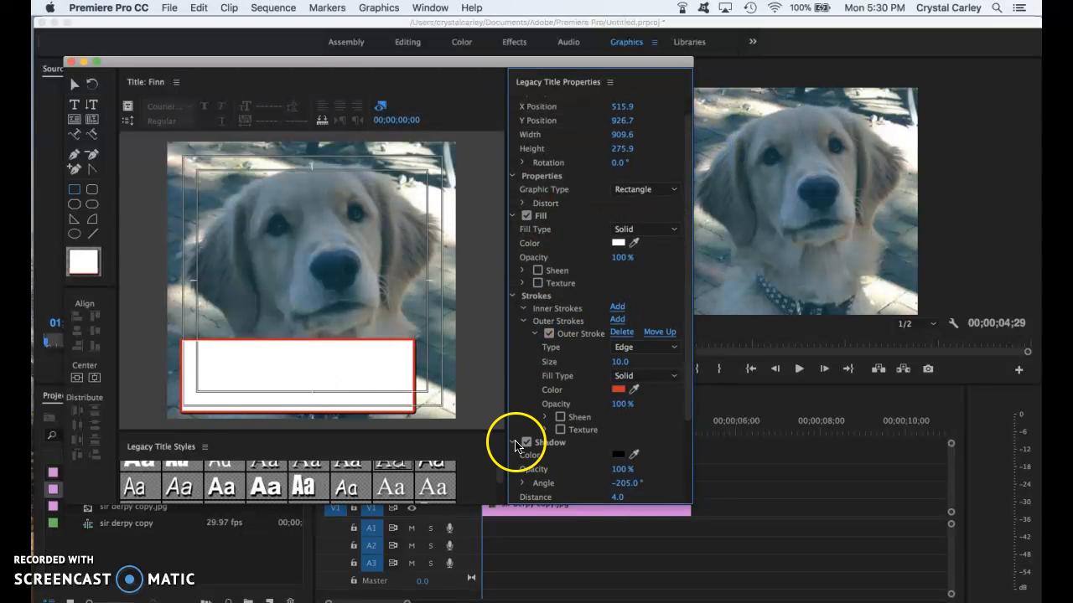
pyautogui.scroll(-3, 570, 428)
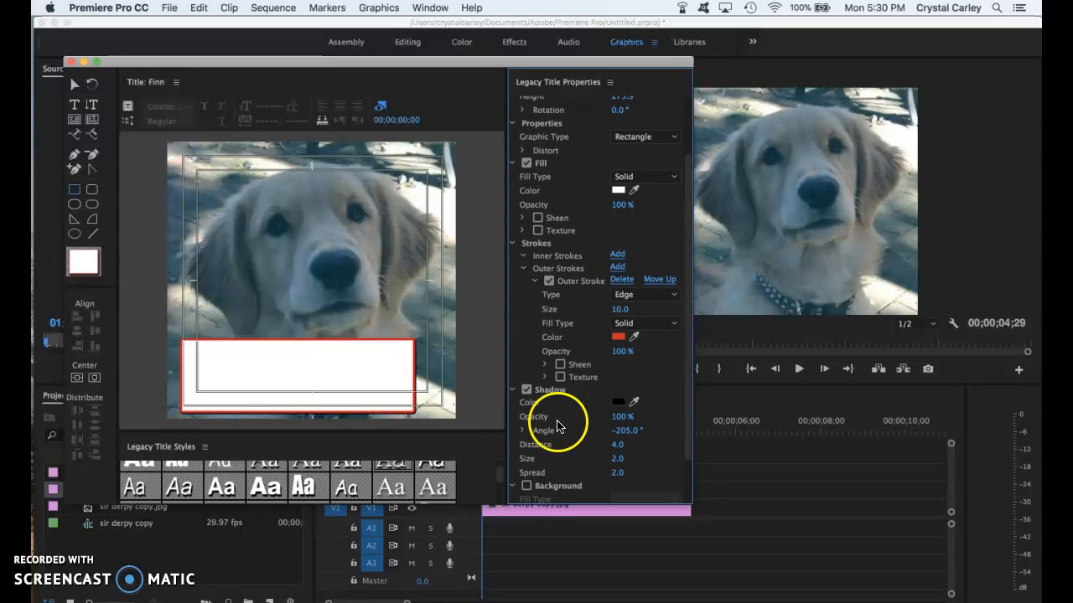
pyautogui.click(540, 392)
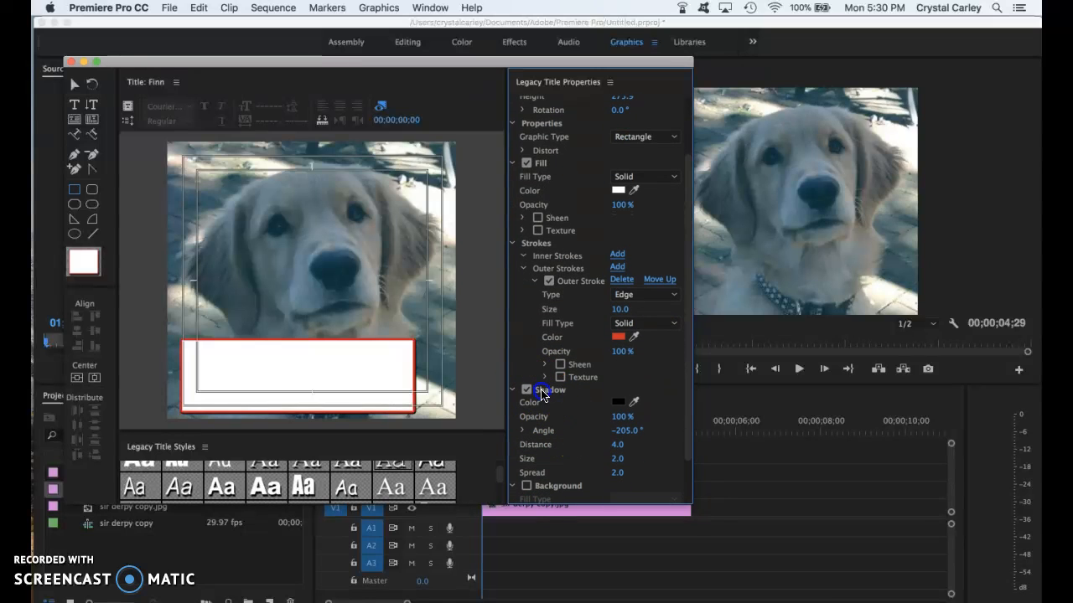
# Send the rectangle to the back so it sits behind the title text.
pyautogui.click(369, 359)
pyautogui.rightClick(369, 359)
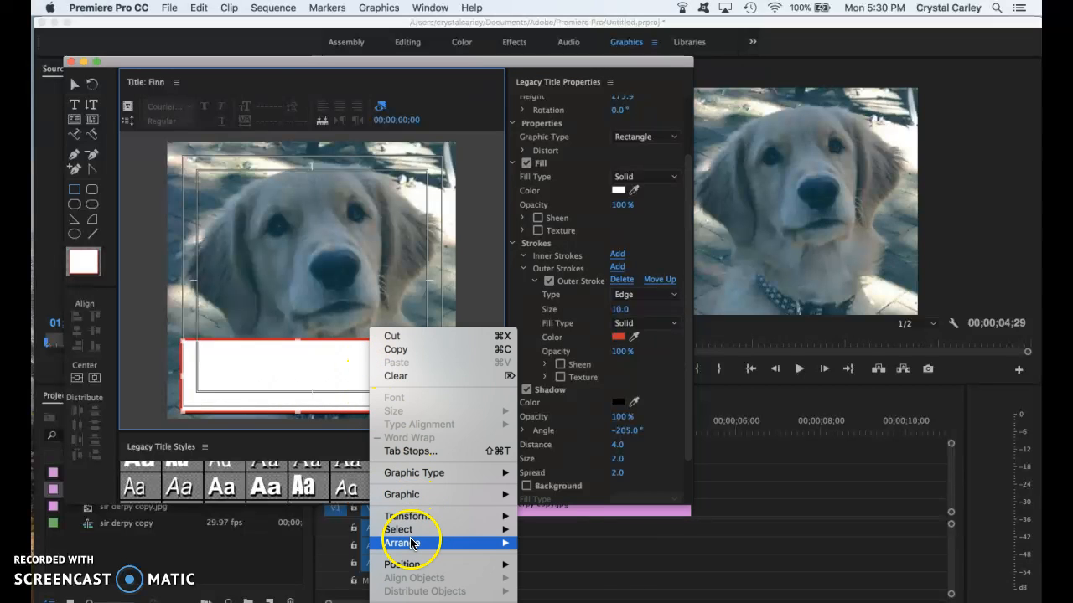
pyautogui.moveTo(411, 543)
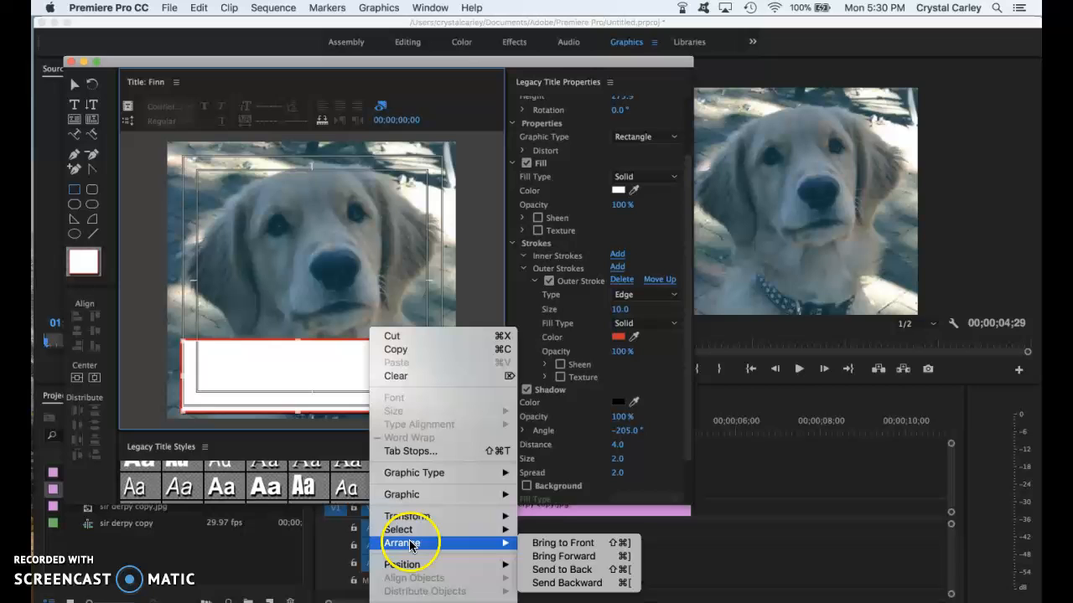
pyautogui.click(586, 570)
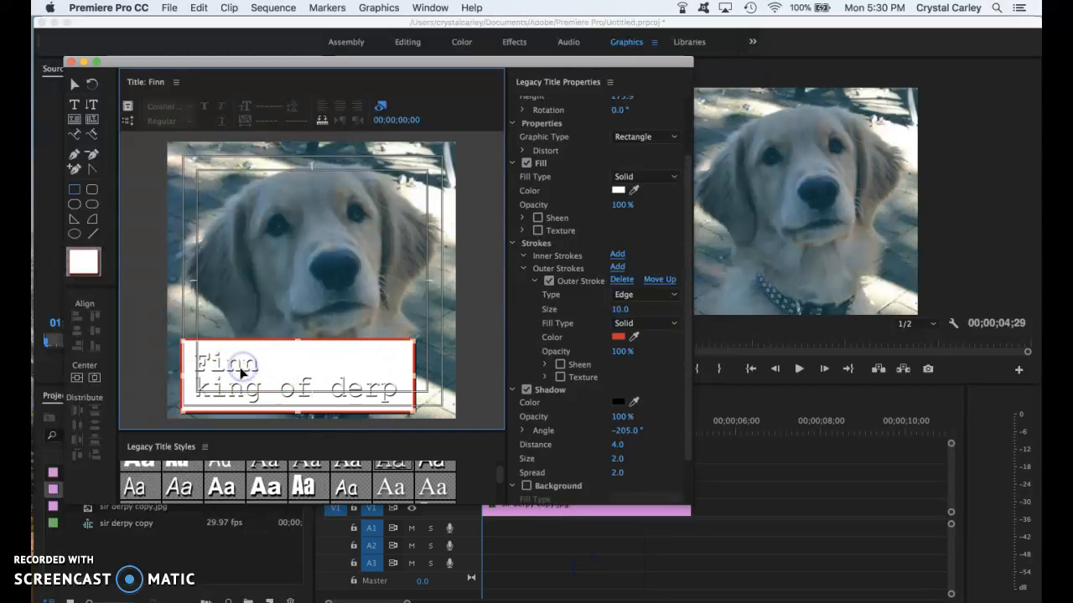
# Move the rectangle and the title text slightly toward the left edge of the frame.
pyautogui.click(73, 85)
pyautogui.click(214, 357)
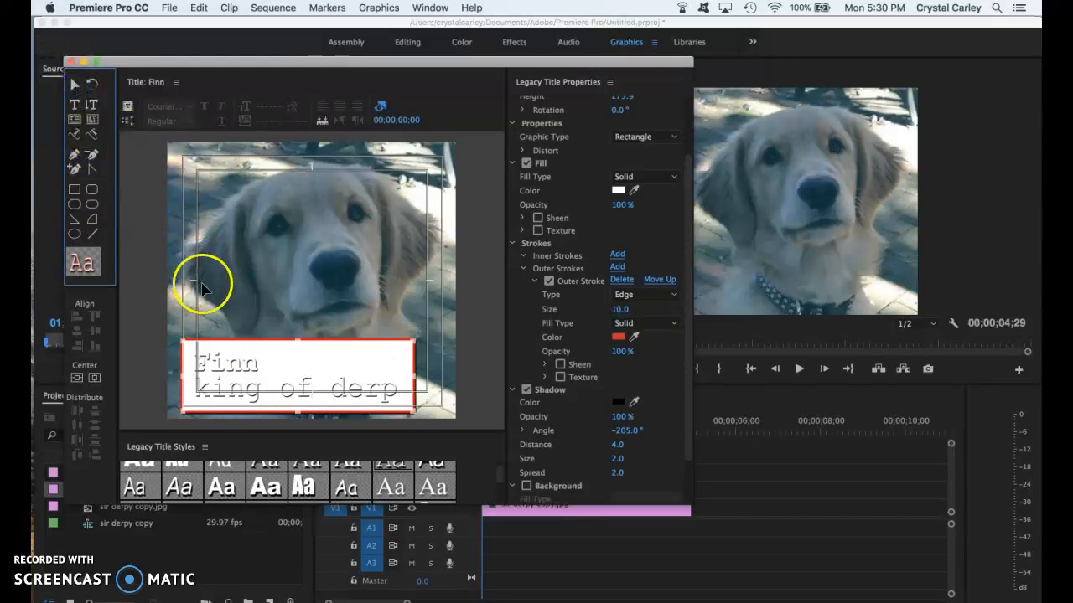
pyautogui.click(214, 362)
pyautogui.click(214, 365)
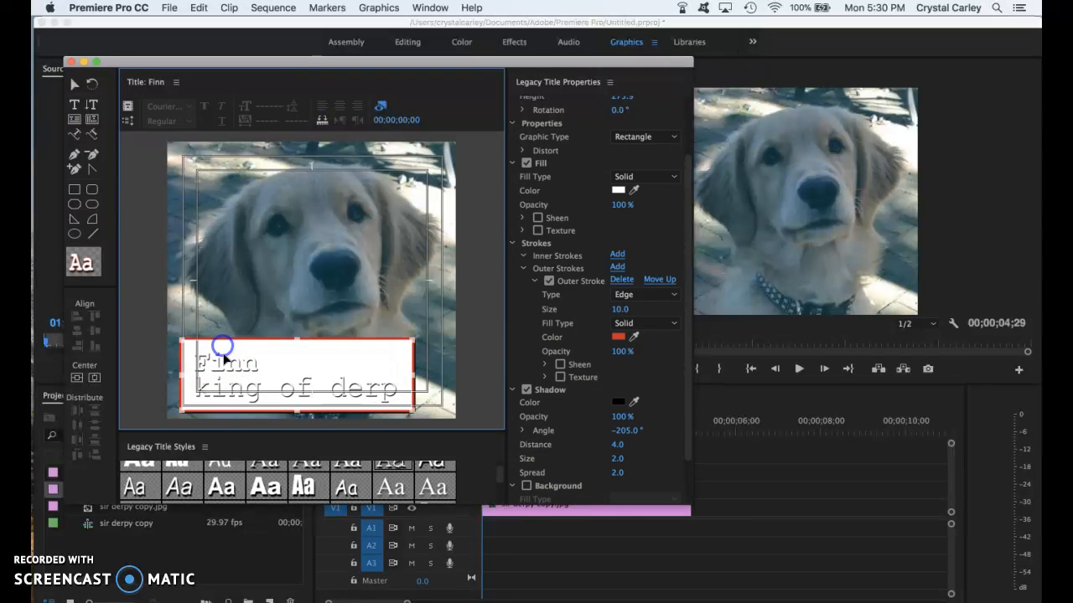
# Change the fill colour of the title text to dark blue.
pyautogui.moveTo(219, 362)
pyautogui.mouseDown()
pyautogui.moveTo(204, 374)
pyautogui.moveTo(230, 367)
pyautogui.moveTo(218, 362)
pyautogui.mouseUp()
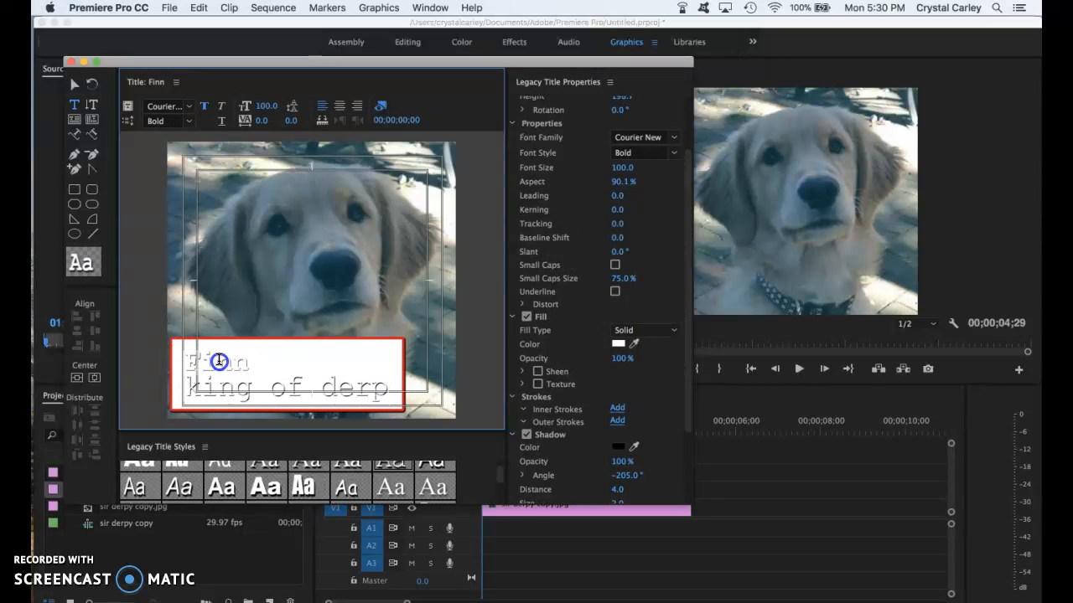
pyautogui.click(233, 367)
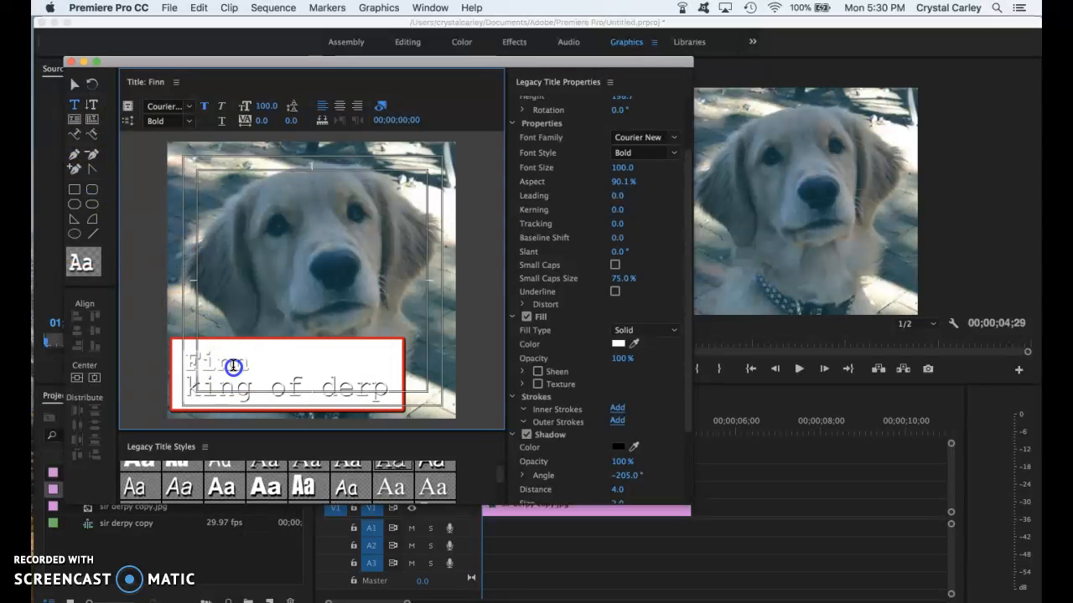
pyautogui.click(619, 346)
pyautogui.moveTo(570, 259); pyautogui.dragTo(573, 272)
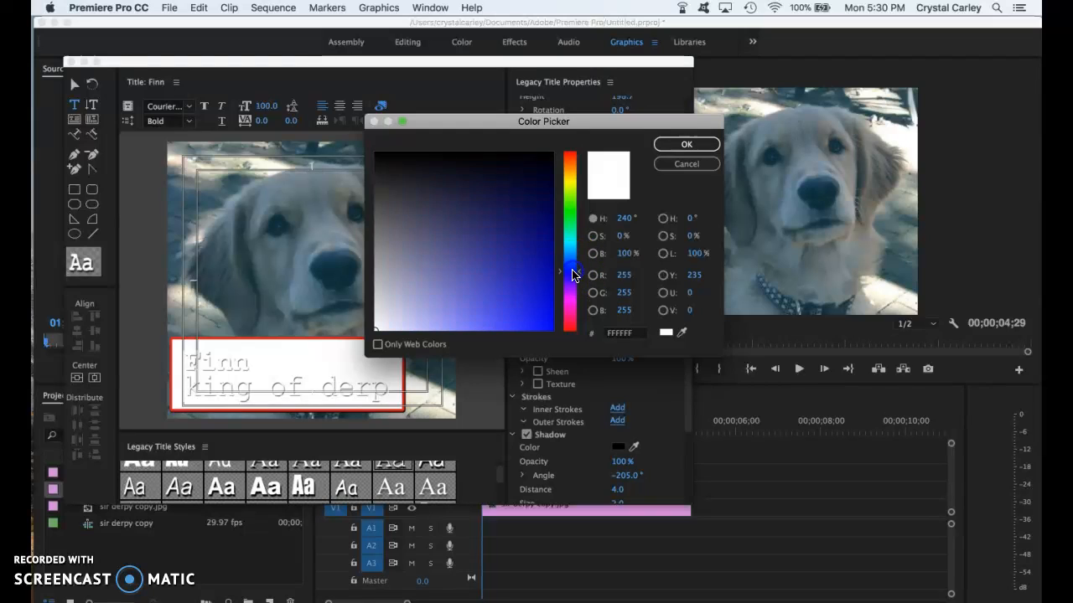
pyautogui.click(515, 243)
pyautogui.click(684, 144)
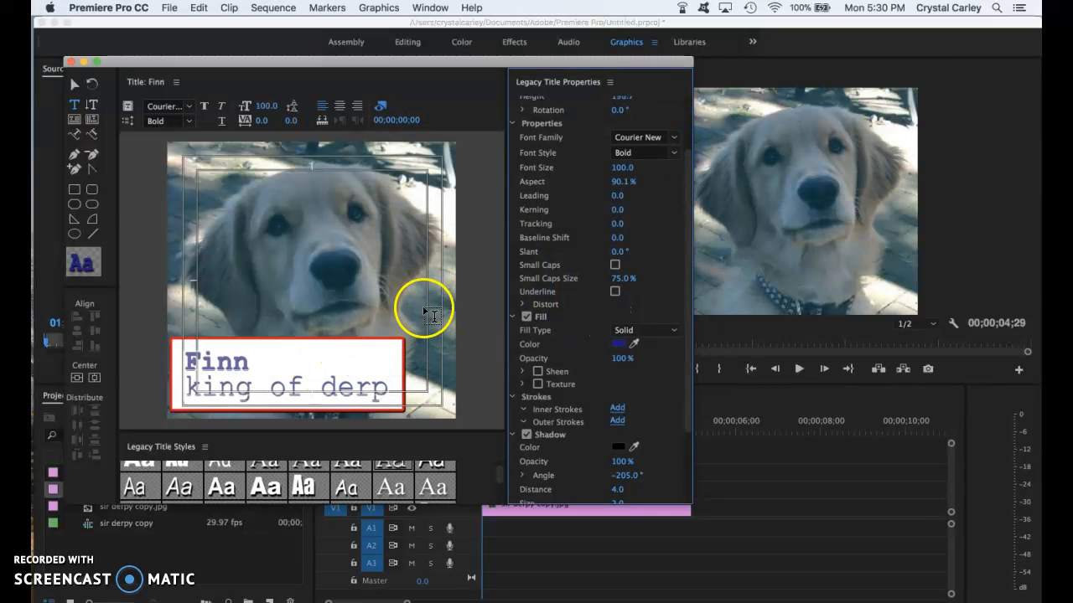
# Set the font size of the line "king of derp" to 45.
pyautogui.click(219, 391)
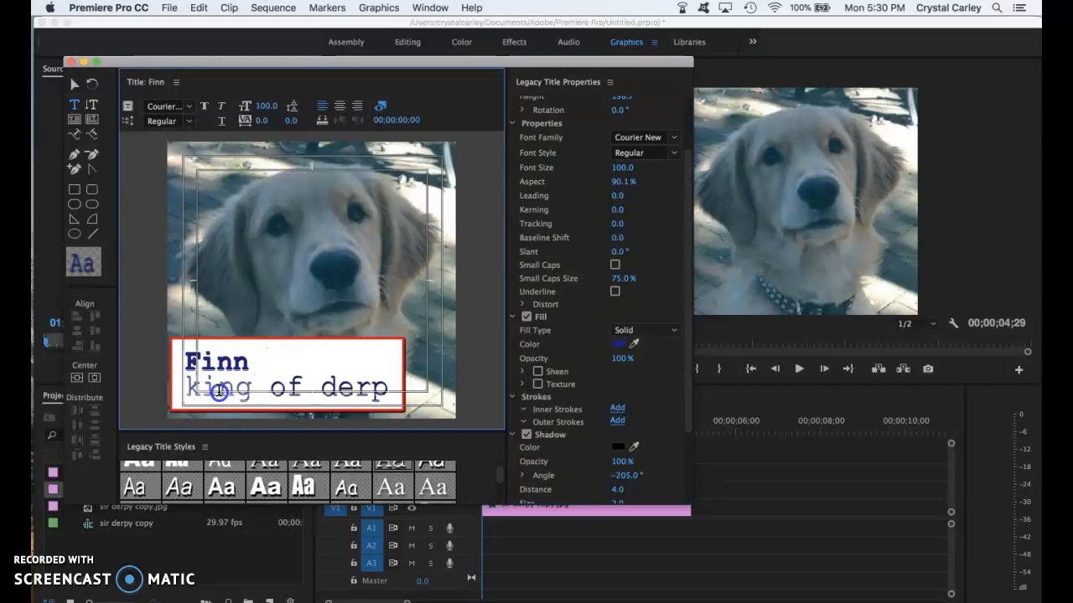
pyautogui.scroll(3, 615, 227)
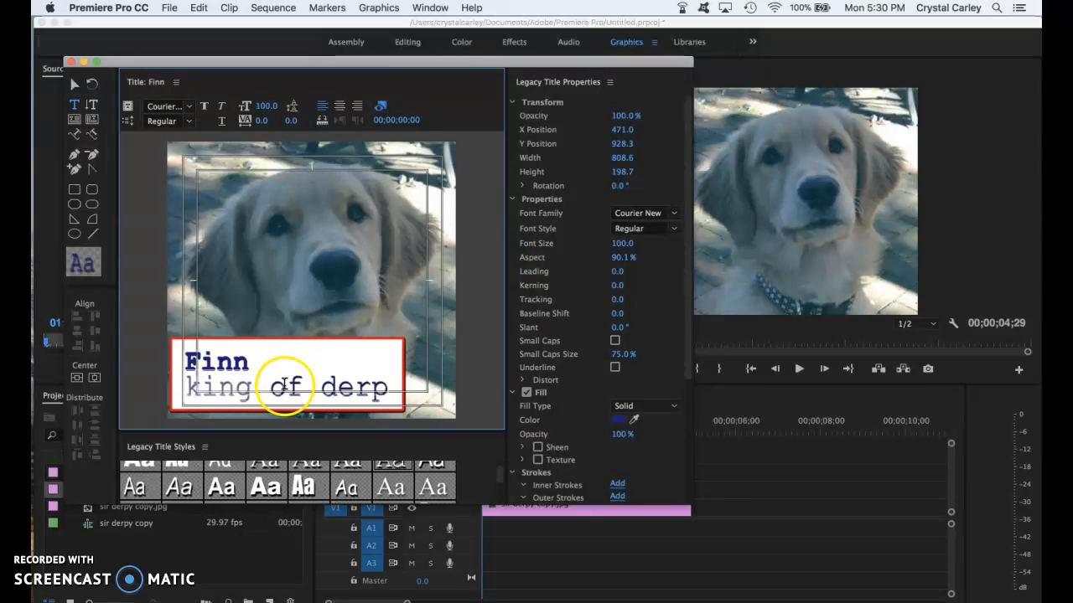
pyautogui.moveTo(188, 391); pyautogui.dragTo(329, 390)
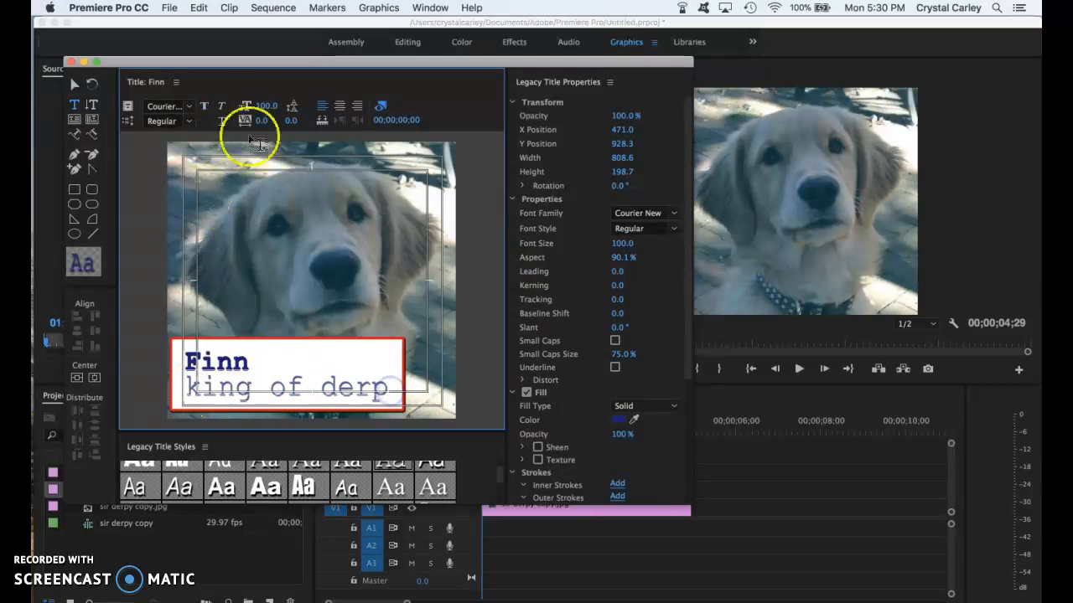
pyautogui.click(265, 107)
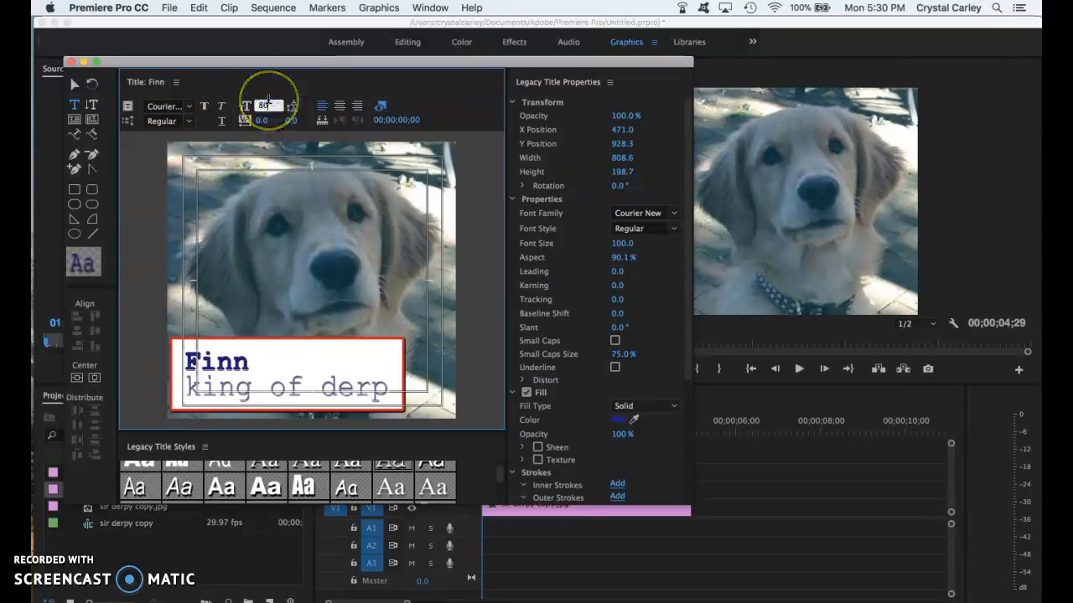
pyautogui.write('80')
pyautogui.press('Return')
pyautogui.click(263, 107)
pyautogui.write('45')
pyautogui.press('Return')
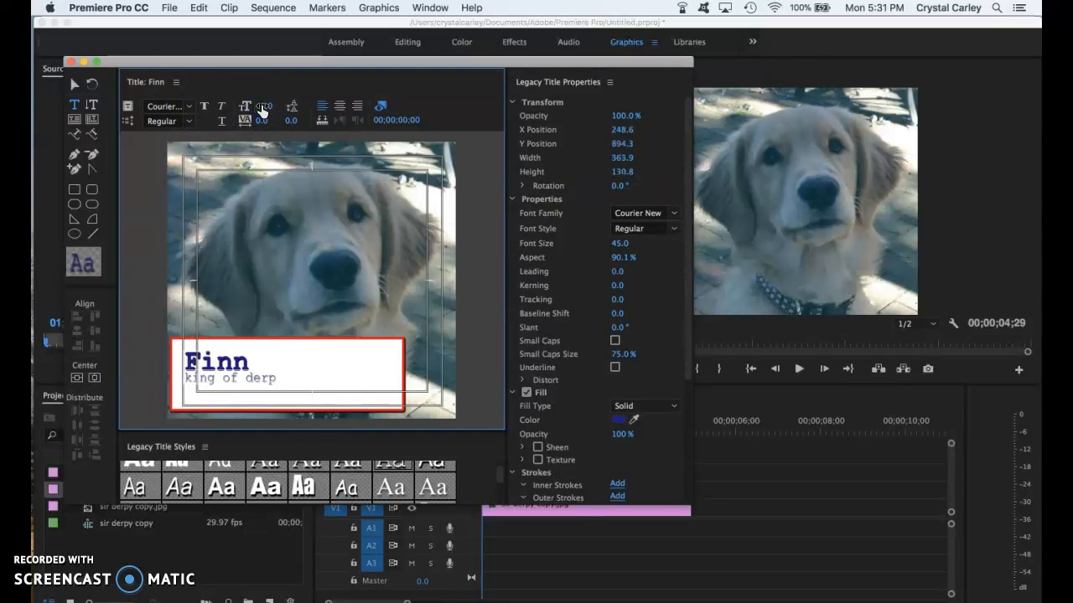
# Narrow the white rectangle to about 445 wide so it fits closely around the text.
pyautogui.click(76, 84)
pyautogui.click(355, 377)
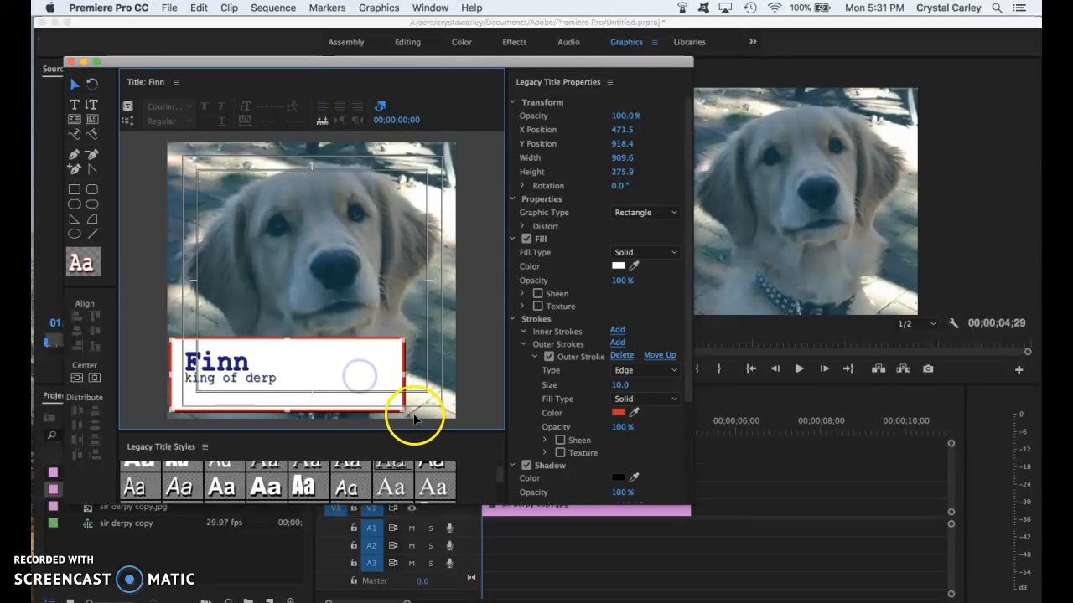
pyautogui.moveTo(378, 374); pyautogui.dragTo(288, 370)
# Draw a horizontal line about 389 long inside the rectangle, beneath "king of derp".
pyautogui.click(93, 234)
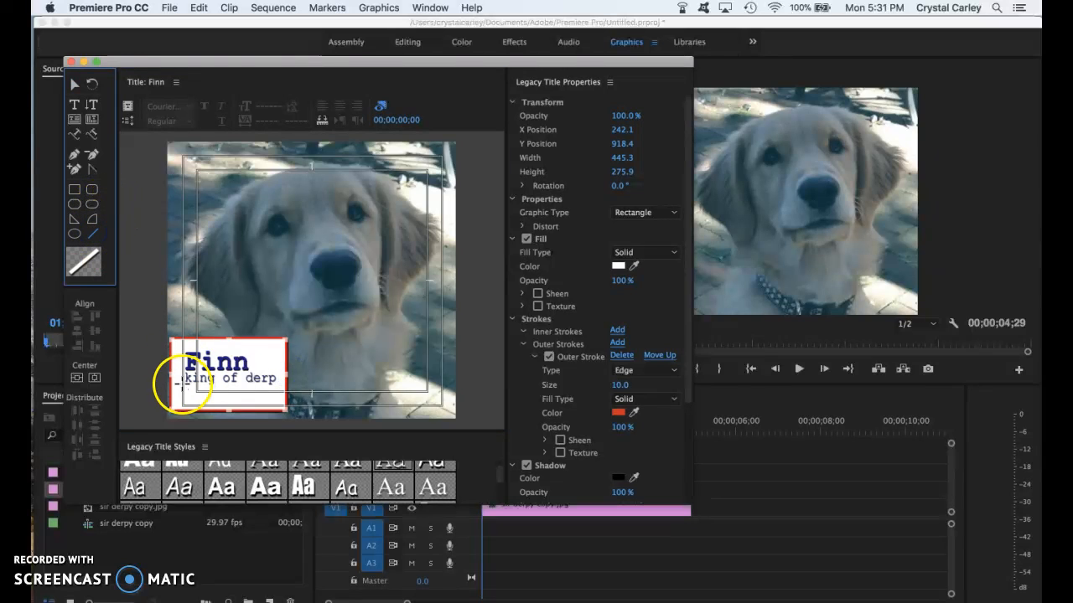
pyautogui.moveTo(180, 394); pyautogui.dragTo(248, 391)
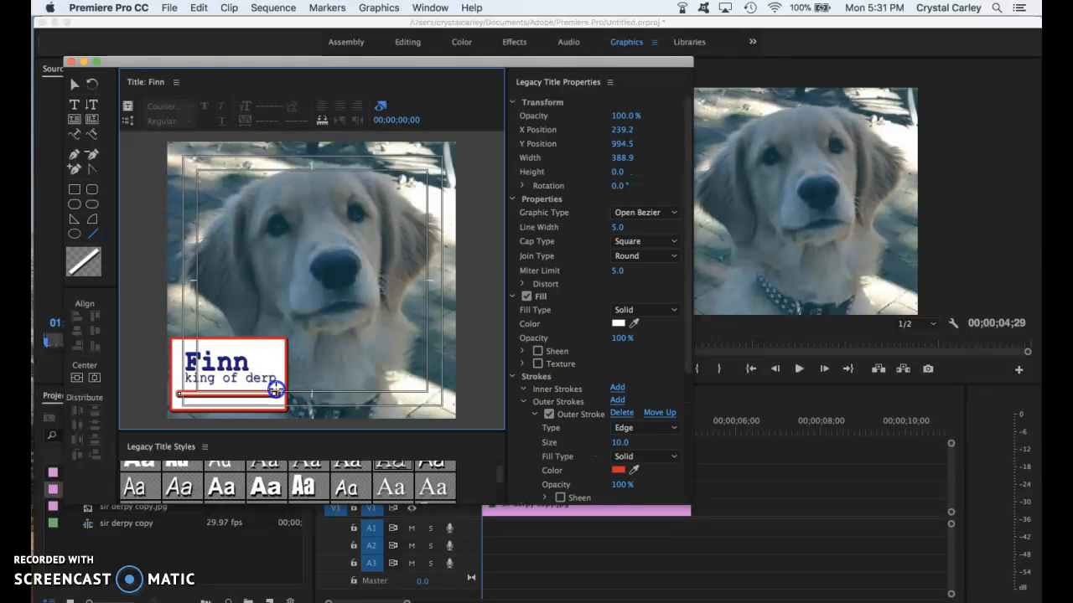
pyautogui.moveTo(274, 391); pyautogui.dragTo(275, 393)
pyautogui.click(262, 329)
pyautogui.moveTo(294, 367); pyautogui.dragTo(287, 363)
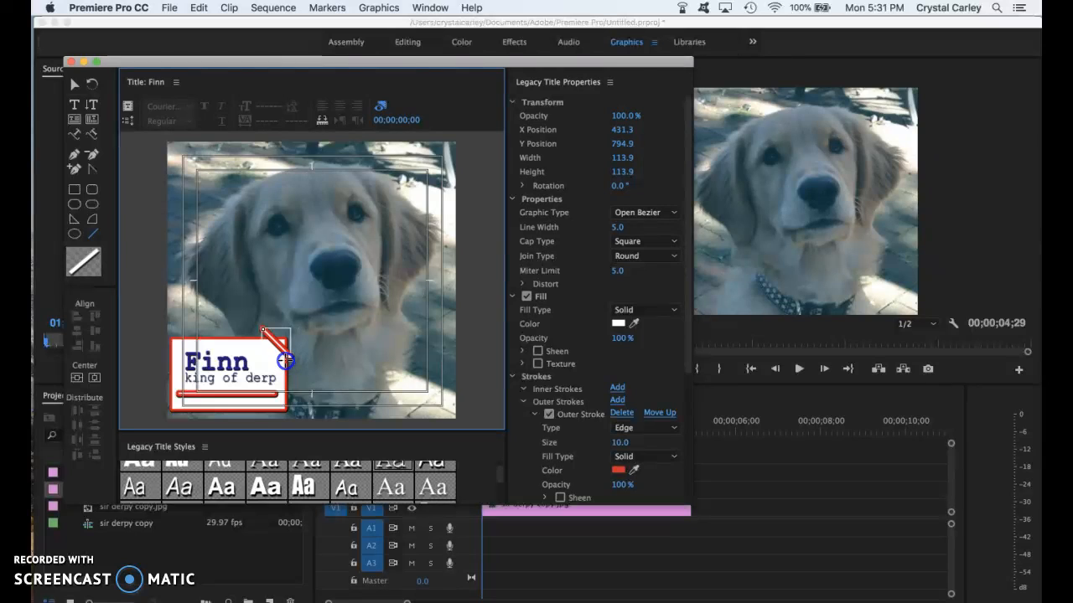
pyautogui.press('BackSpace')
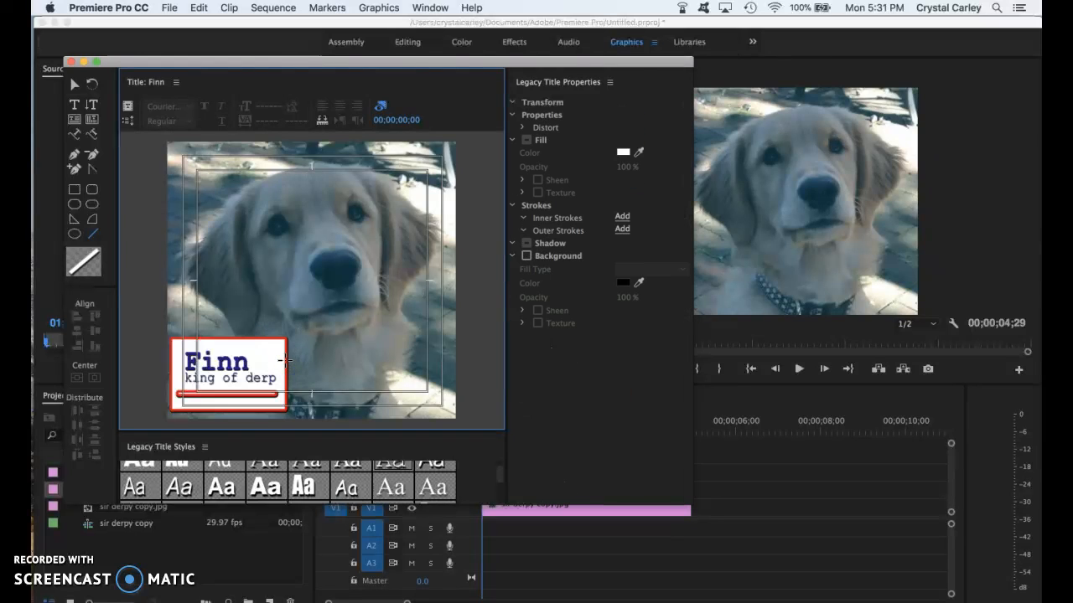
# Move the white rectangle aside so that the horizontal line beneath the text can be selected.
pyautogui.click(74, 84)
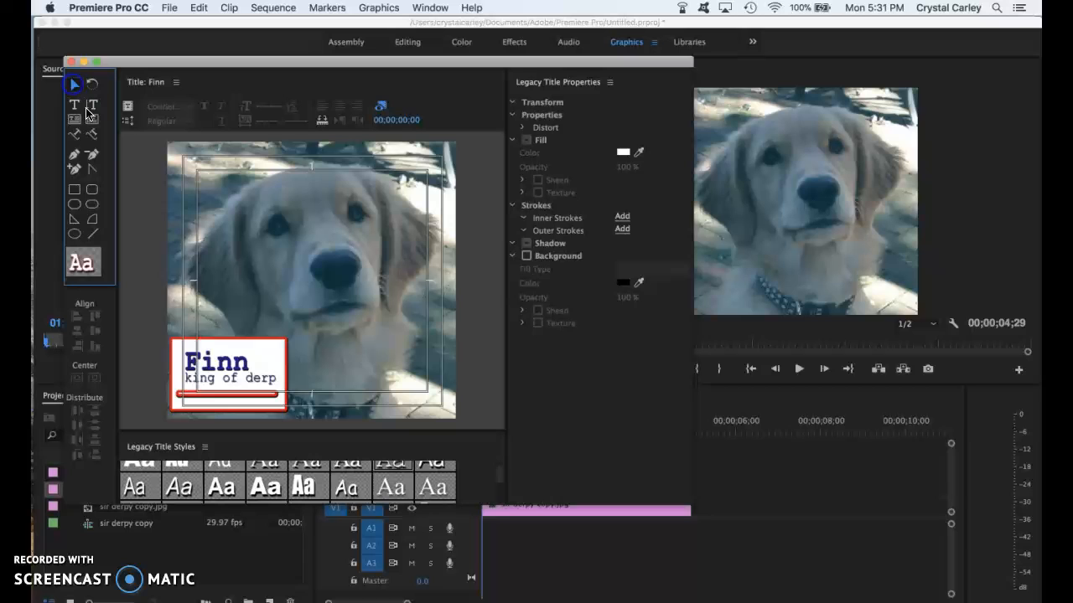
pyautogui.click(190, 399)
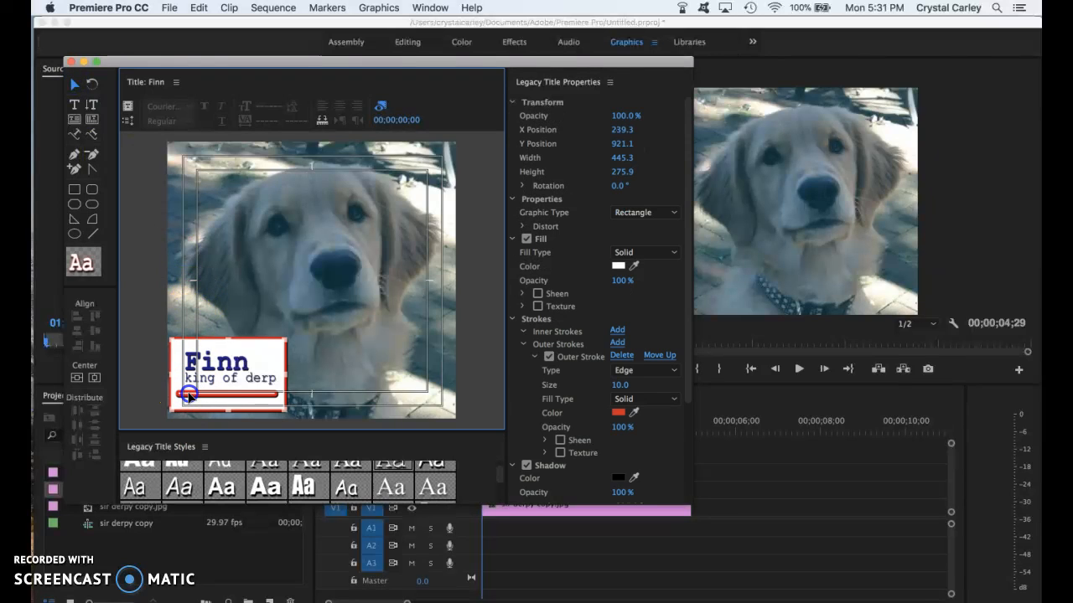
pyautogui.moveTo(189, 398); pyautogui.dragTo(240, 403)
# Change the horizontal line's outer stroke type to Drop Face and set its line width to 2.
pyautogui.click(196, 391)
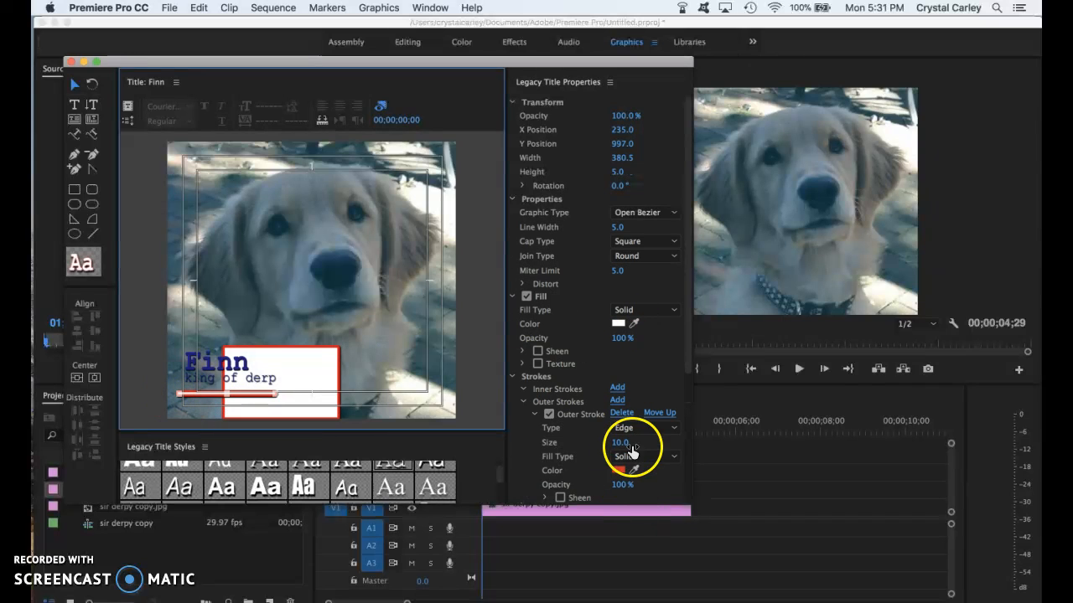
pyautogui.scroll(-3, 618, 397)
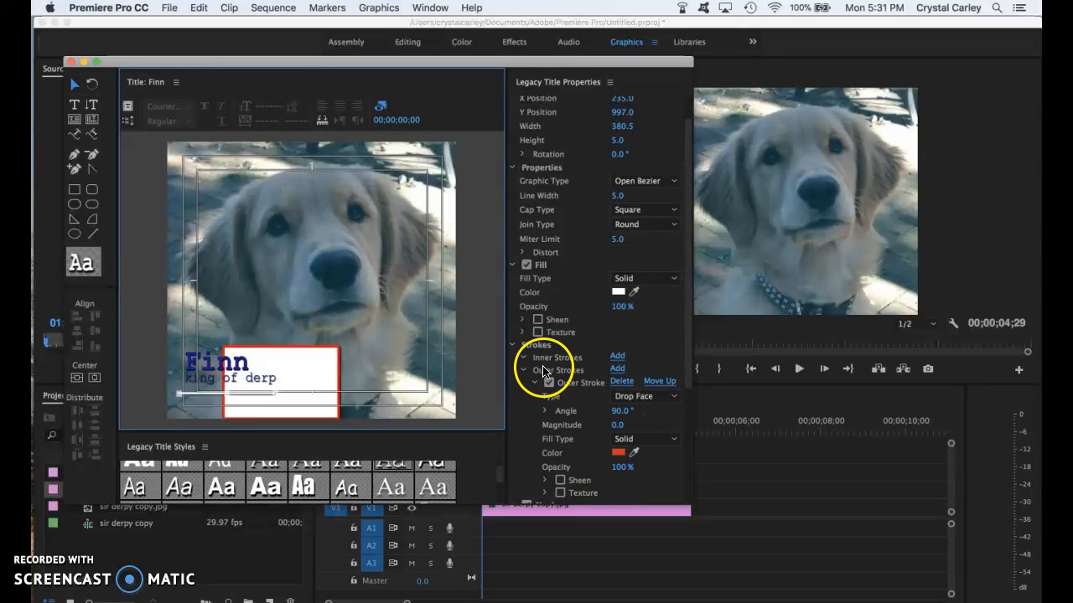
pyautogui.click(621, 197)
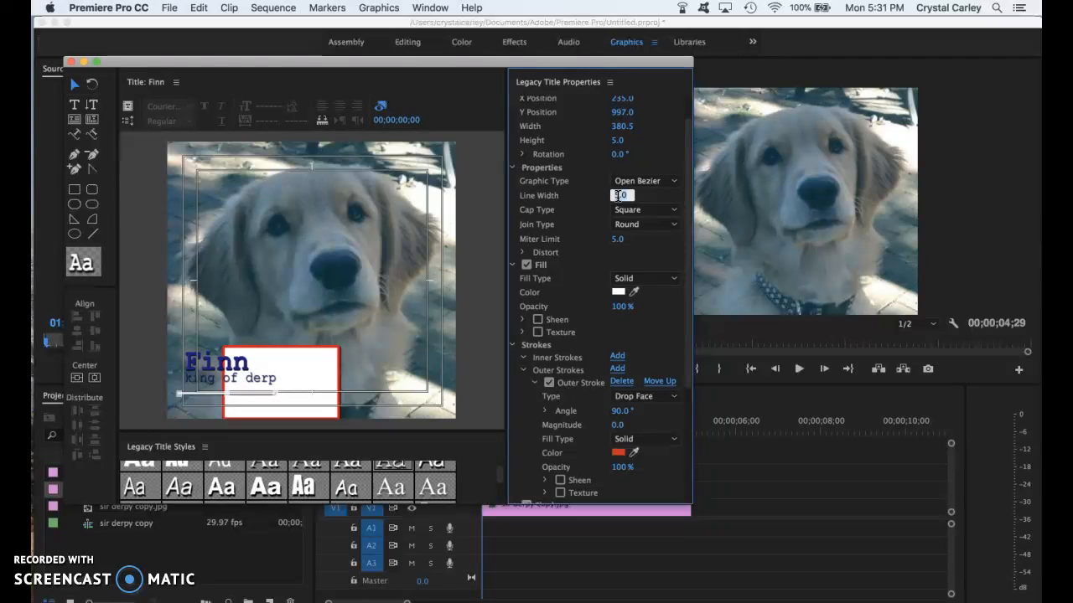
# Move the white rectangle back behind the text and line, and align all the title objects by their horizontal centres.
pyautogui.moveTo(309, 371); pyautogui.dragTo(258, 349)
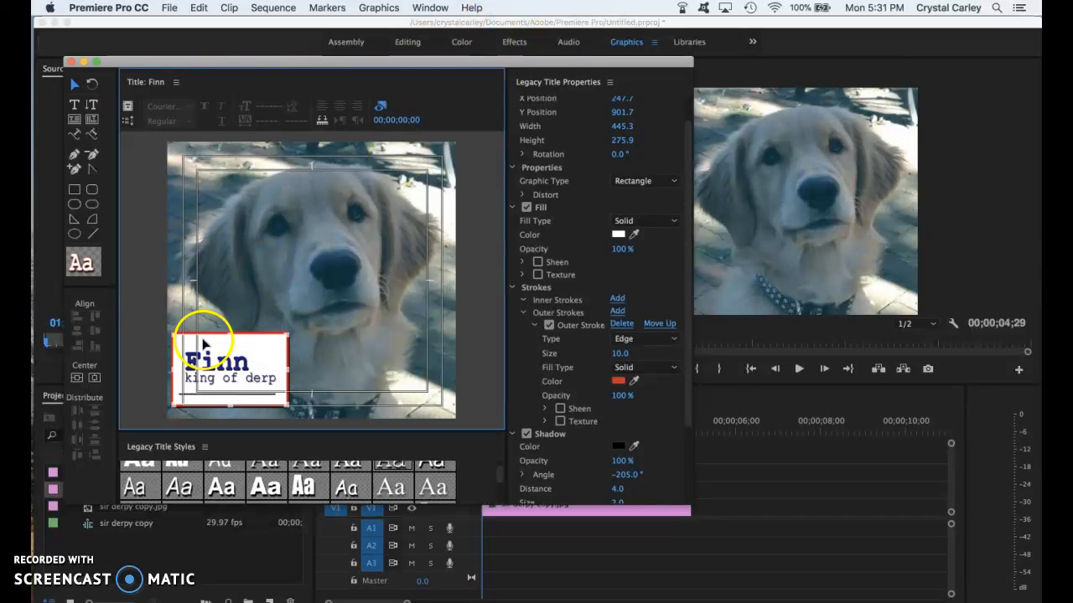
pyautogui.click(298, 337)
pyautogui.moveTo(307, 294); pyautogui.dragTo(165, 421)
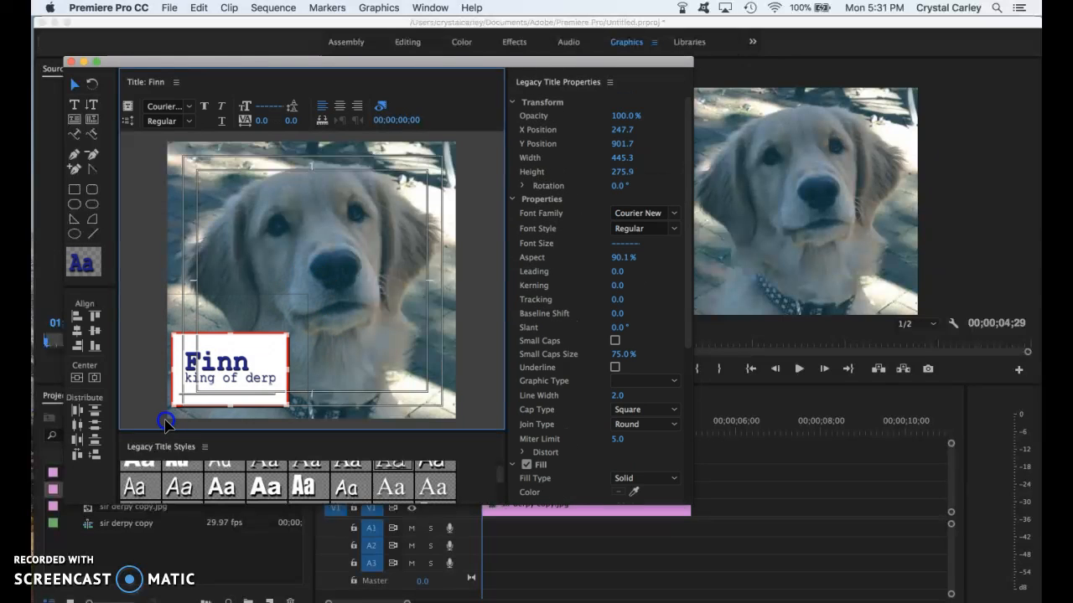
pyautogui.rightClick(238, 358)
pyautogui.click(295, 496)
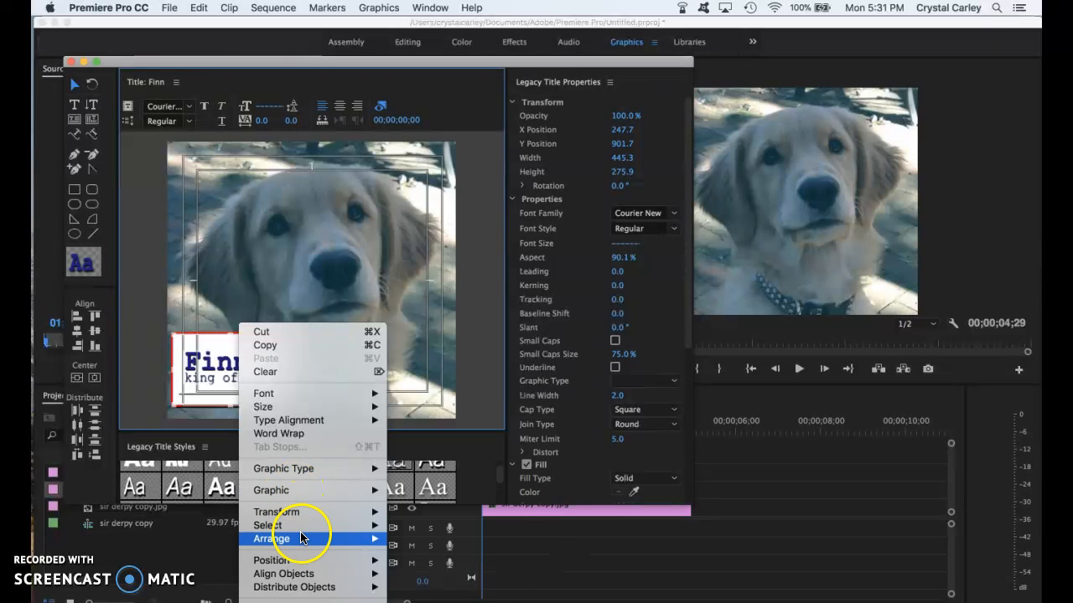
pyautogui.moveTo(302, 528)
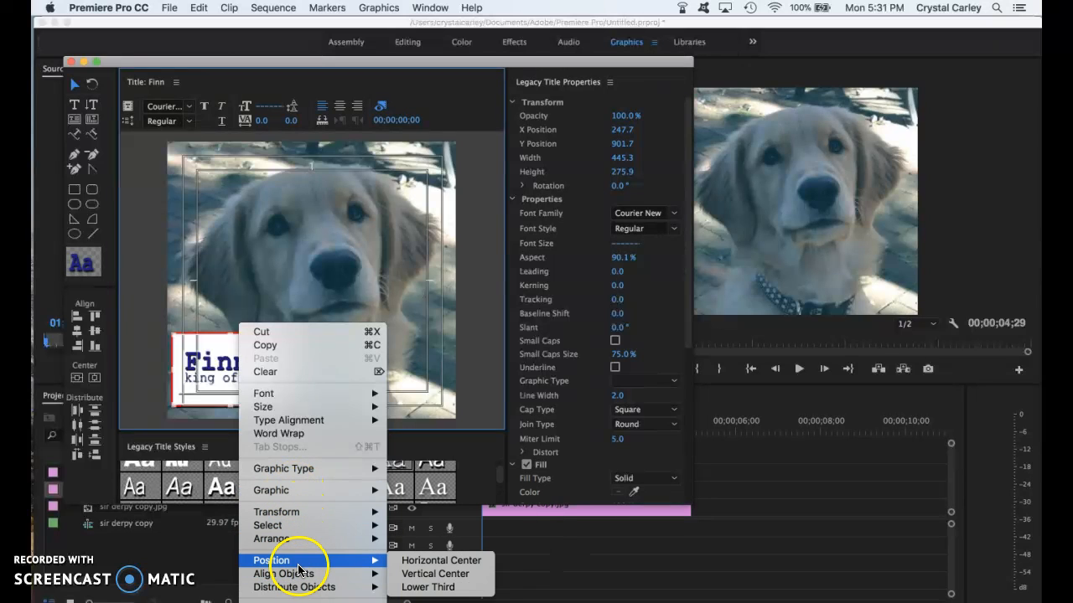
pyautogui.moveTo(298, 578)
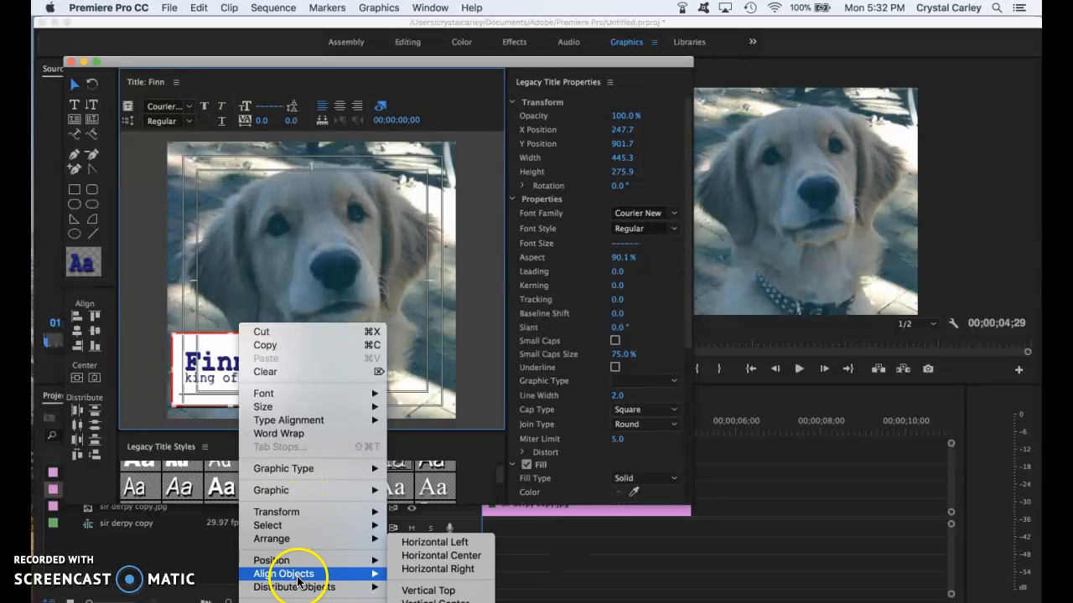
pyautogui.click(426, 556)
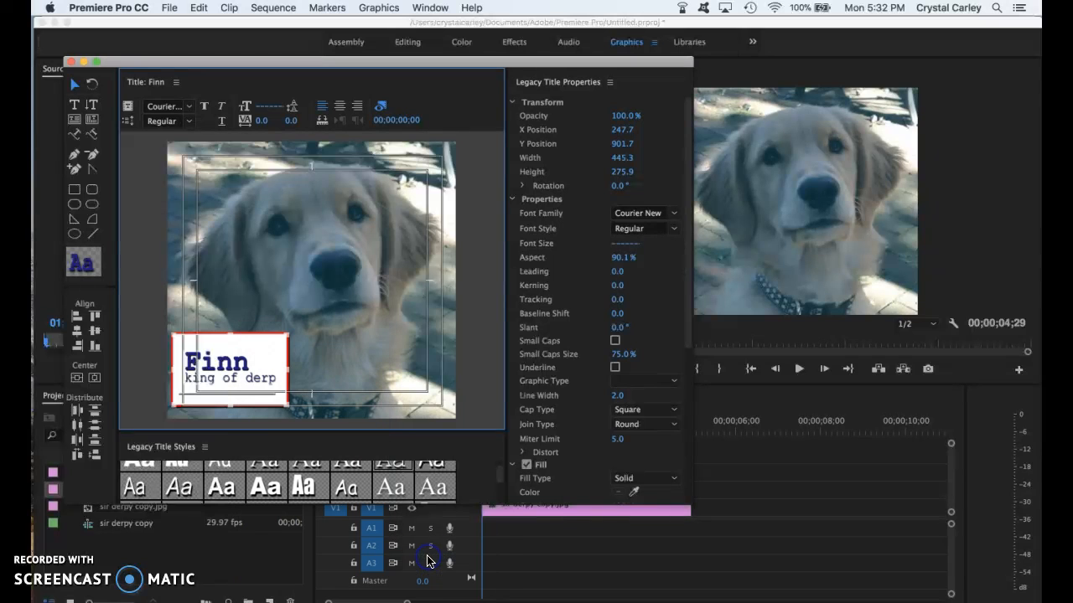
pyautogui.click(324, 374)
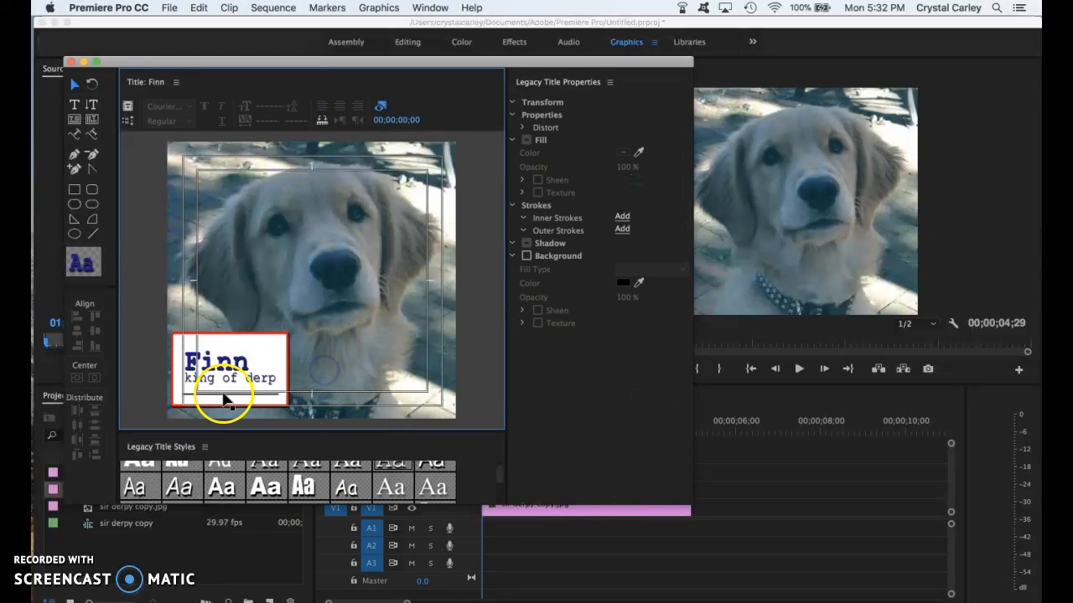
# Select all the title objects and review the available positioning, alignment and distribution options.
pyautogui.click(269, 356)
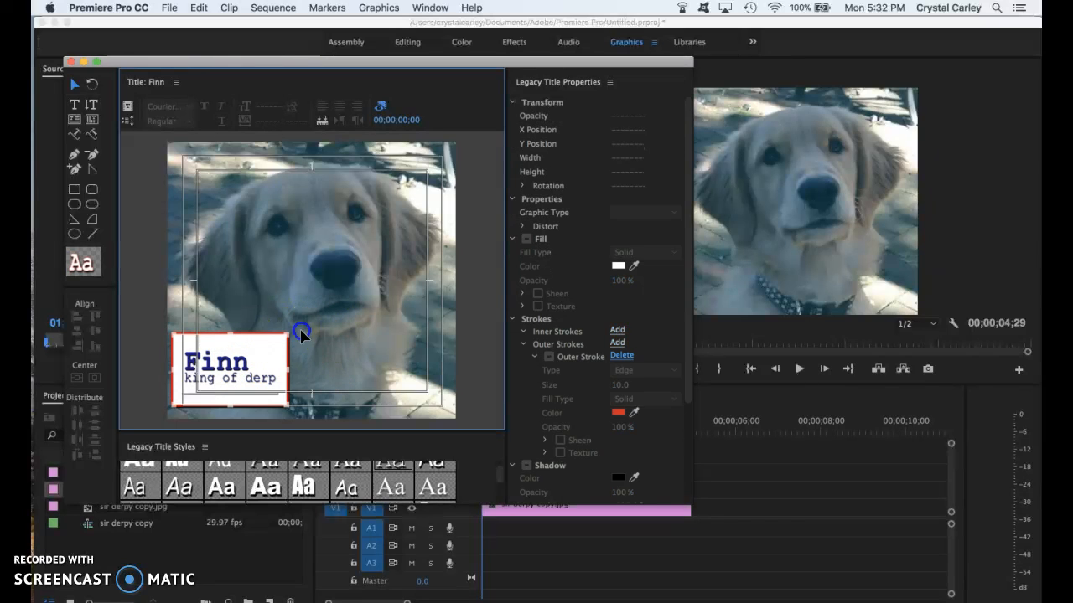
pyautogui.click(165, 412)
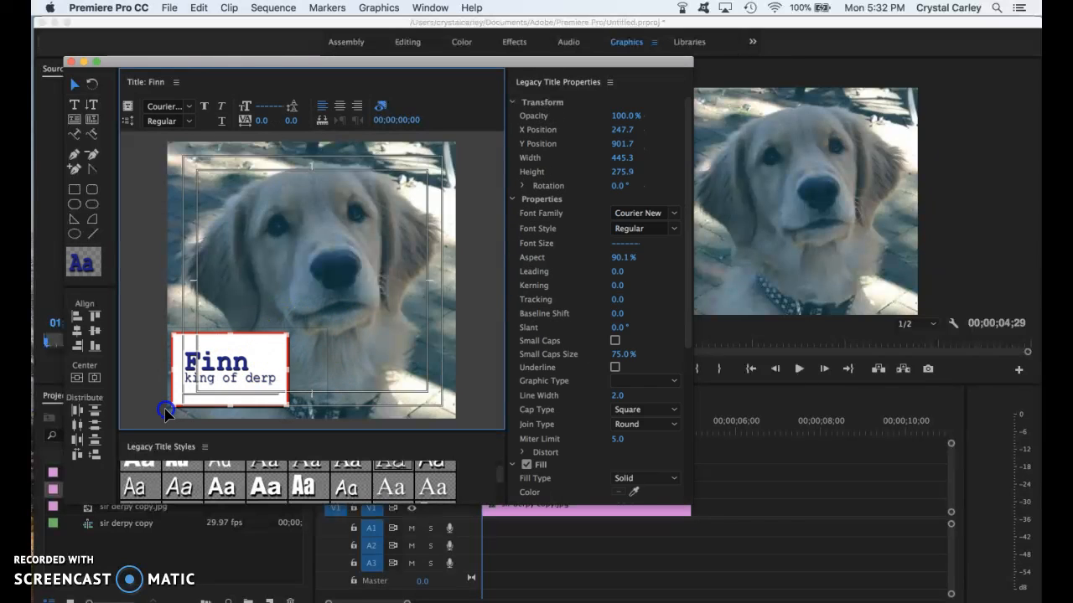
pyautogui.rightClick(249, 344)
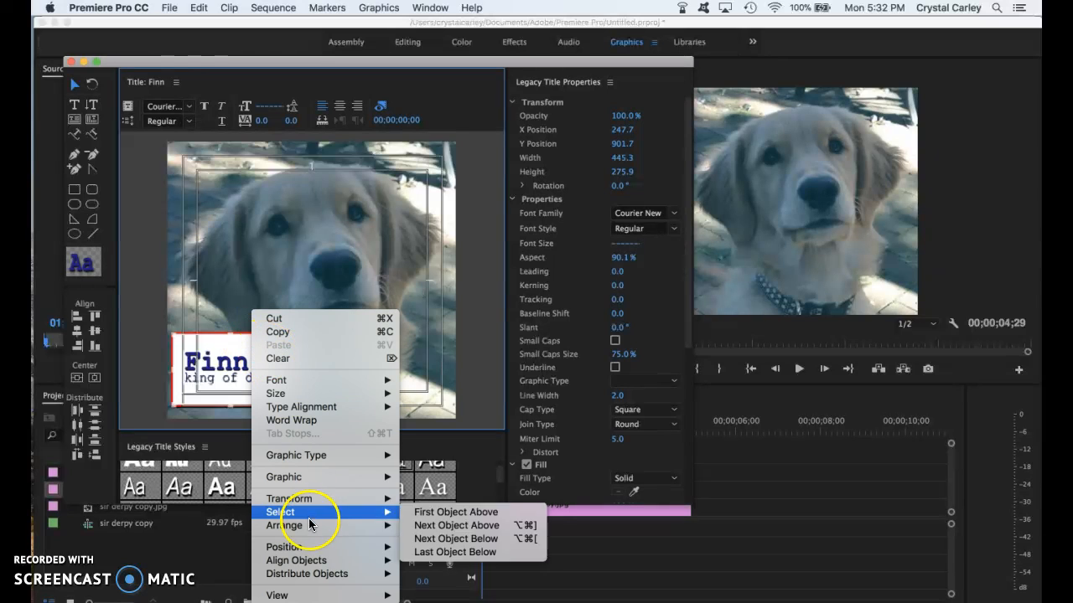
pyautogui.moveTo(305, 555)
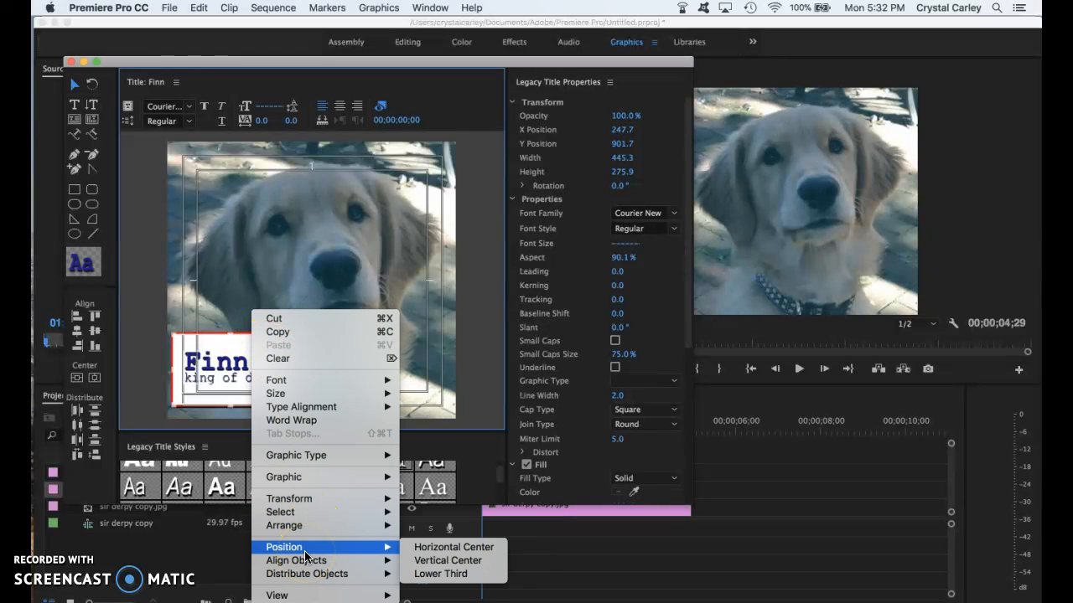
pyautogui.moveTo(377, 561)
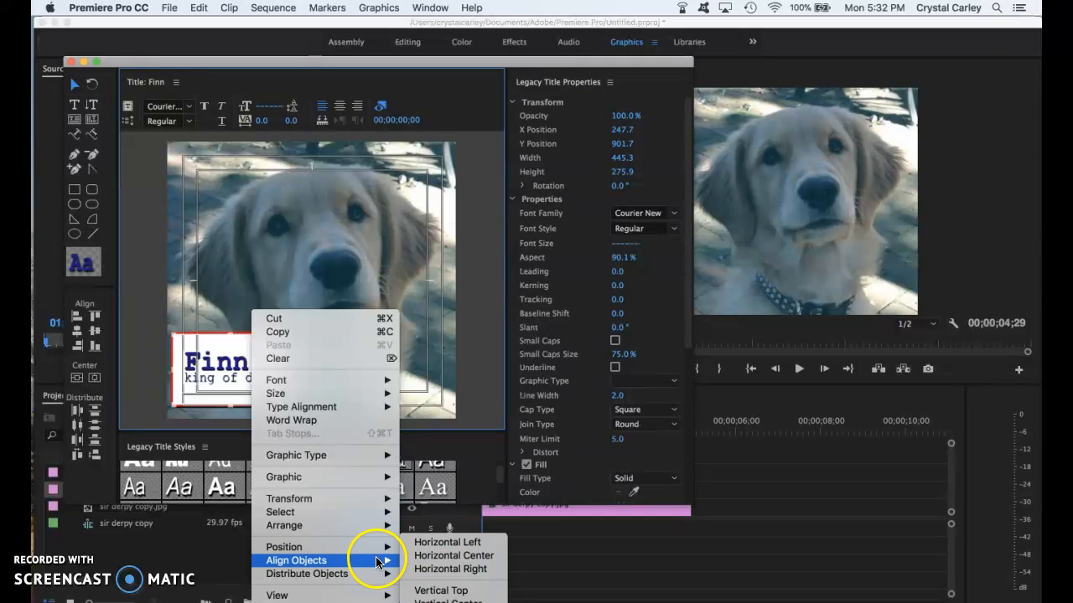
pyautogui.moveTo(362, 580)
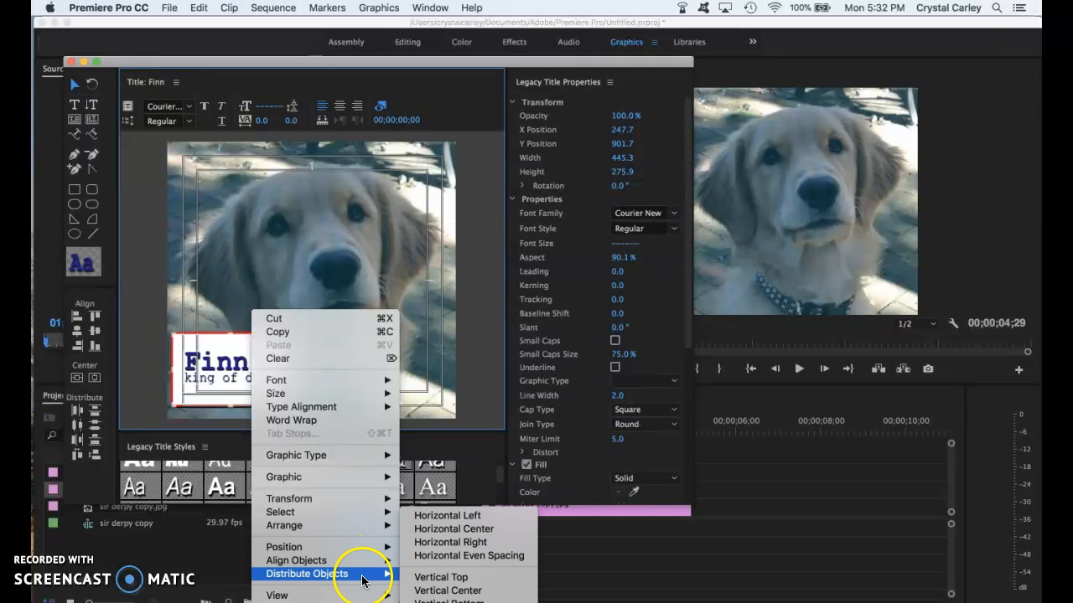
pyautogui.click(426, 374)
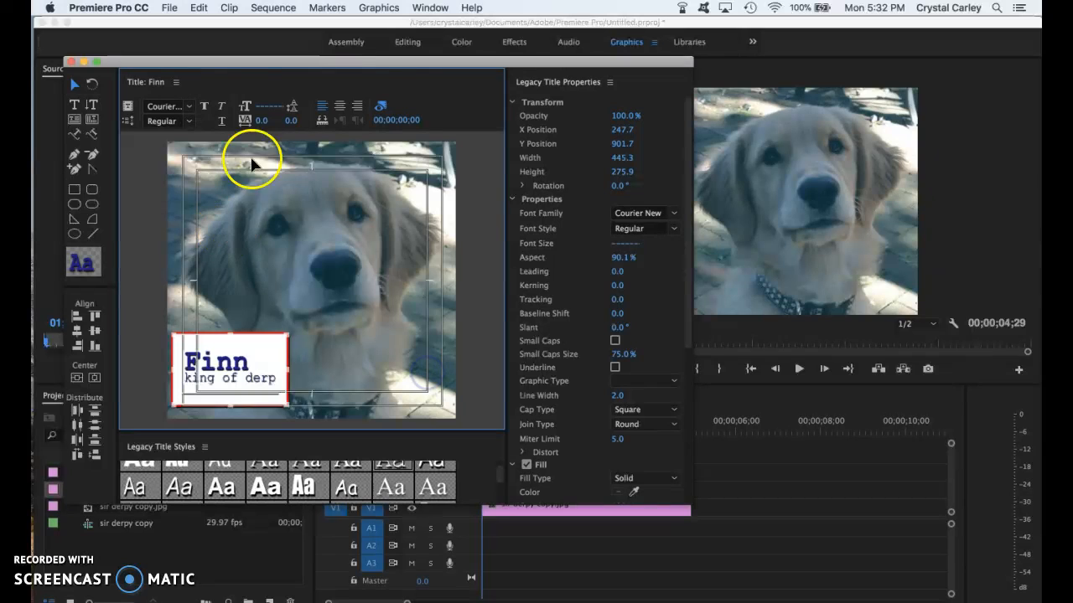
# Close the title designer and place the Finn title on track V2 above the photo, starting at the beginning of the sequence.
pyautogui.click(72, 62)
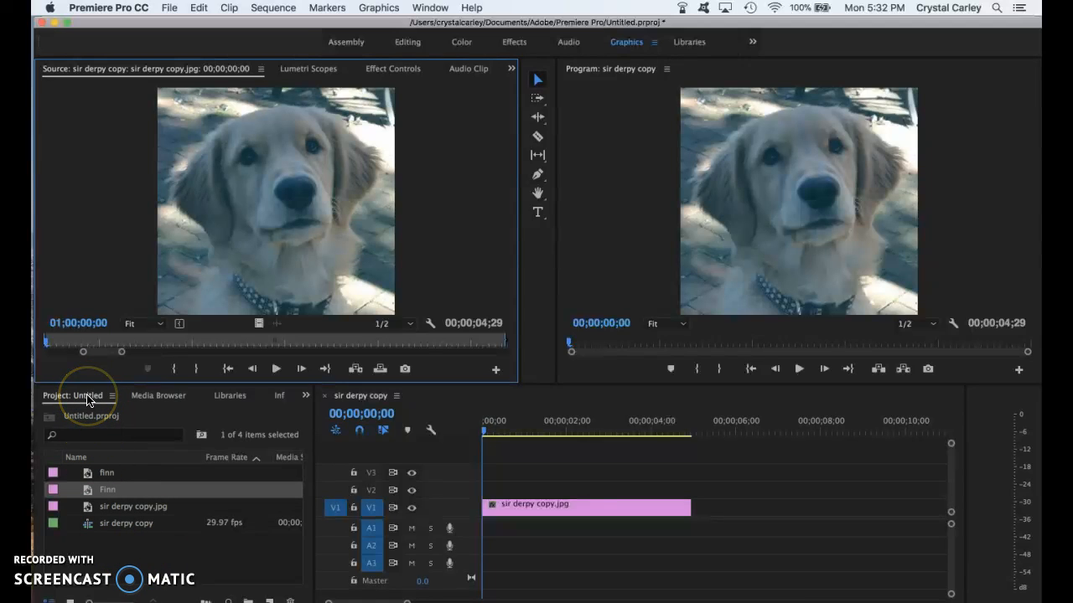
pyautogui.click(101, 475)
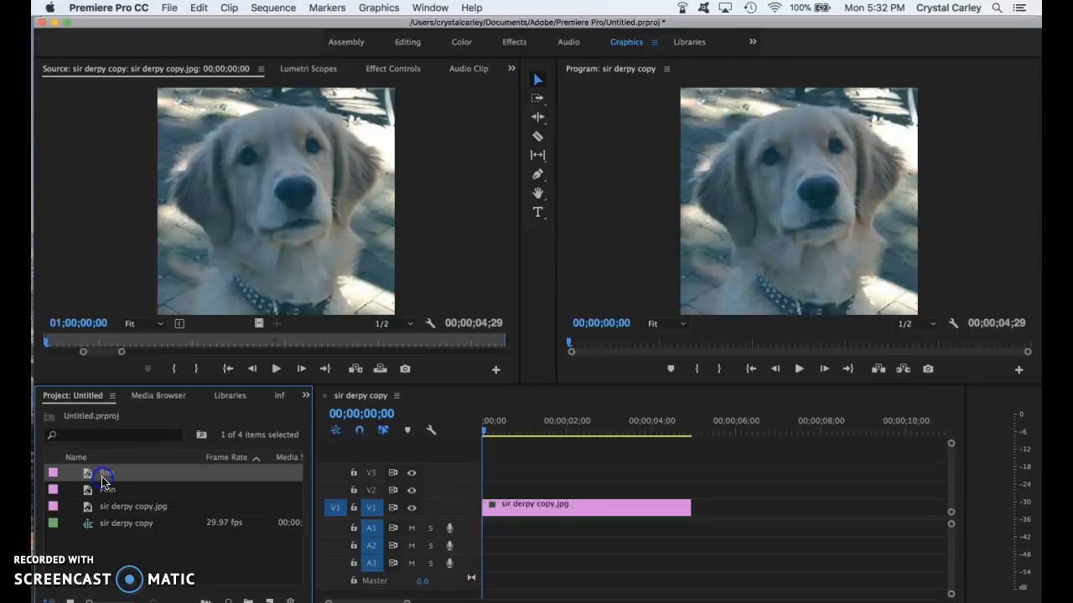
pyautogui.click(107, 492)
pyautogui.moveTo(324, 485); pyautogui.dragTo(488, 494)
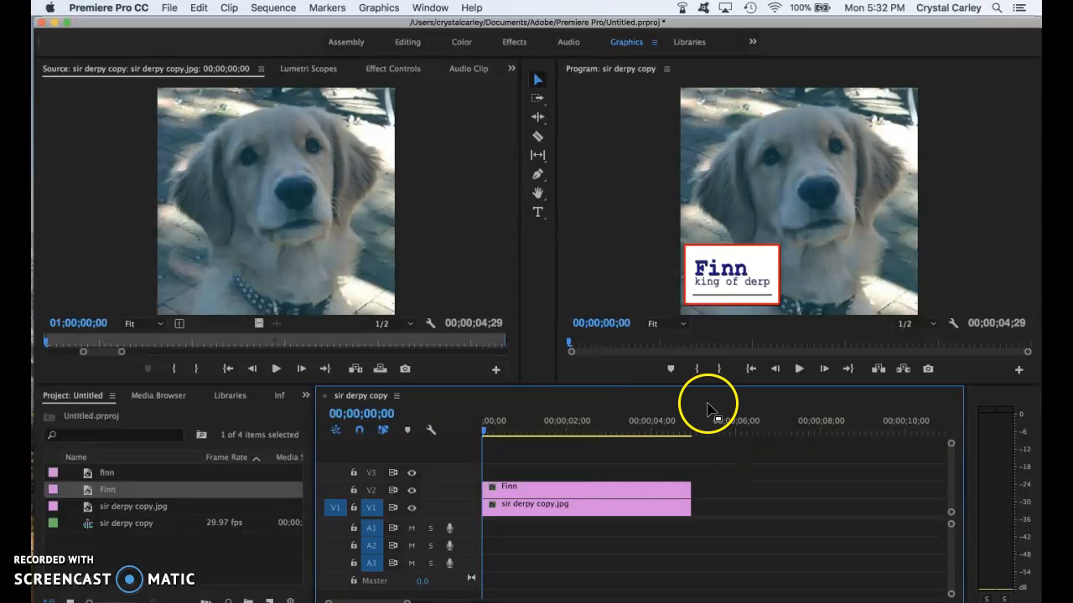
# Extend the photo clip on V1 to about 8 seconds 8 frames and shorten the Finn title clip to about 2 seconds.
pyautogui.click(654, 509)
pyautogui.moveTo(685, 507); pyautogui.dragTo(825, 512)
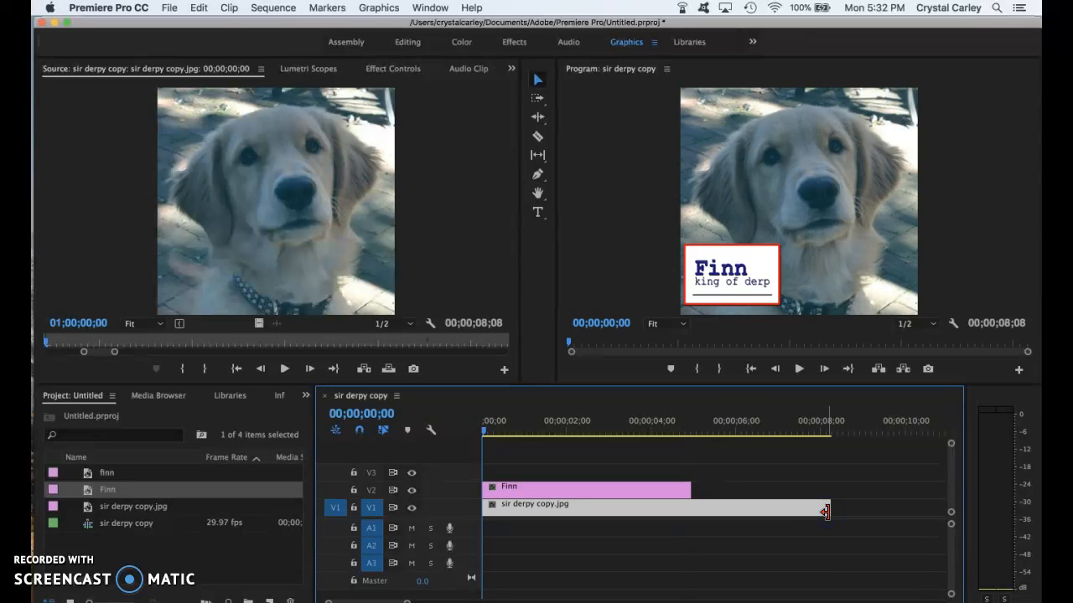
pyautogui.click(683, 490)
pyautogui.moveTo(688, 490); pyautogui.dragTo(518, 503)
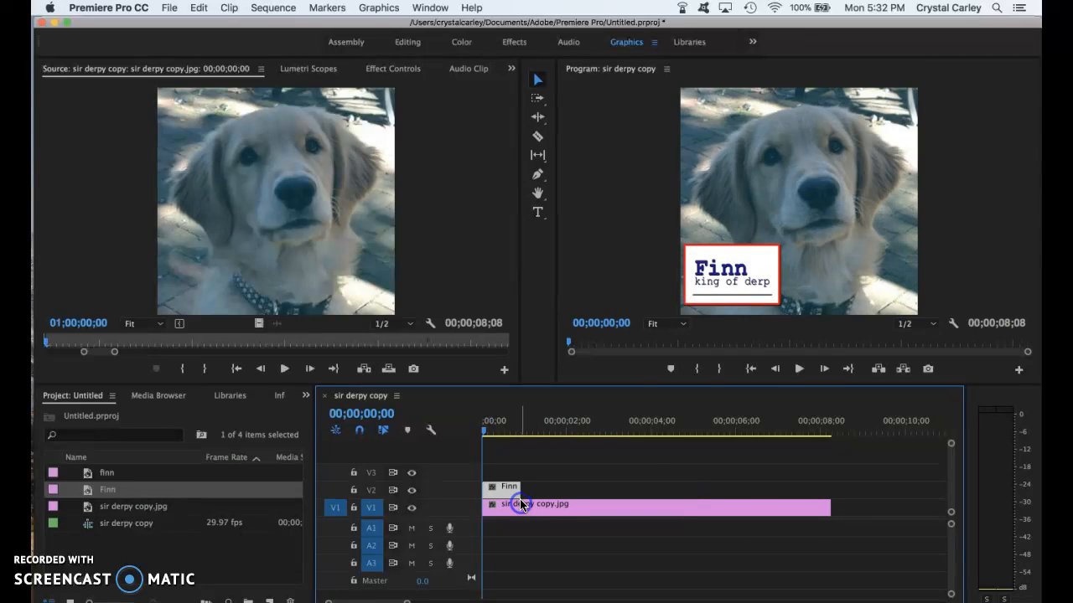
pyautogui.click(501, 489)
pyautogui.moveTo(519, 490); pyautogui.dragTo(562, 490)
# Play the sequence past the end of the title, and return the playhead to 00;00;01;26.
pyautogui.click(796, 369)
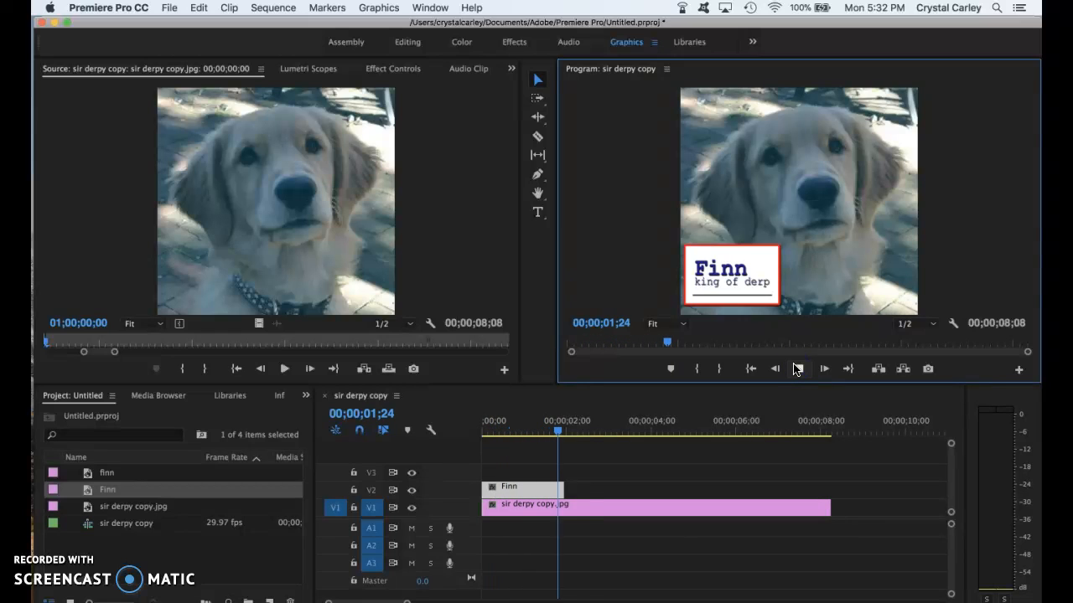
pyautogui.click(796, 369)
pyautogui.moveTo(592, 431); pyautogui.dragTo(559, 437)
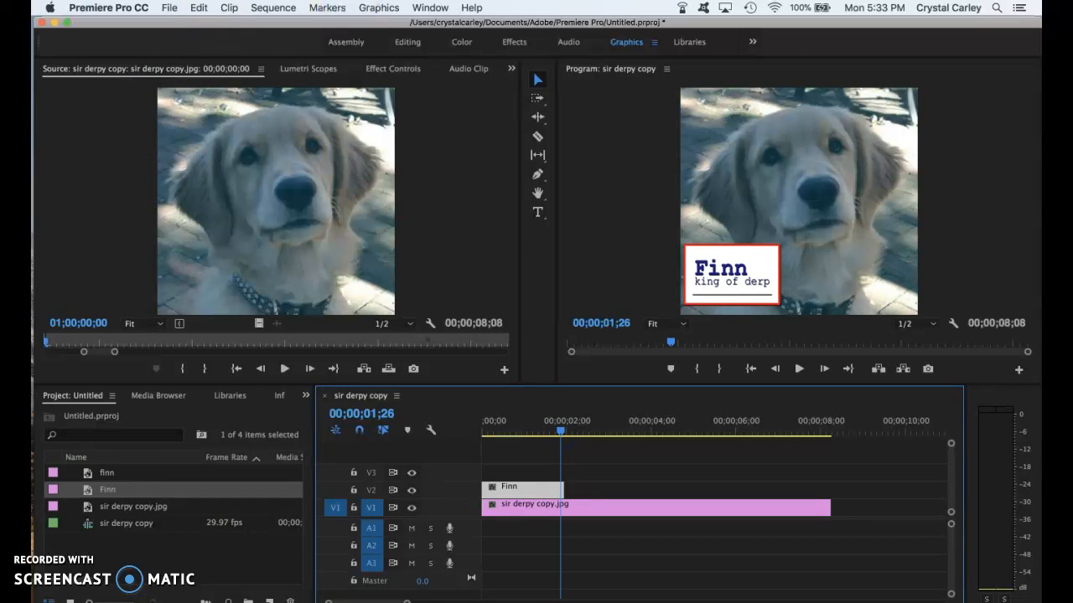
# Apply the Additive Dissolve video transition to the end of the Finn title clip on V2.
pyautogui.click(273, 7)
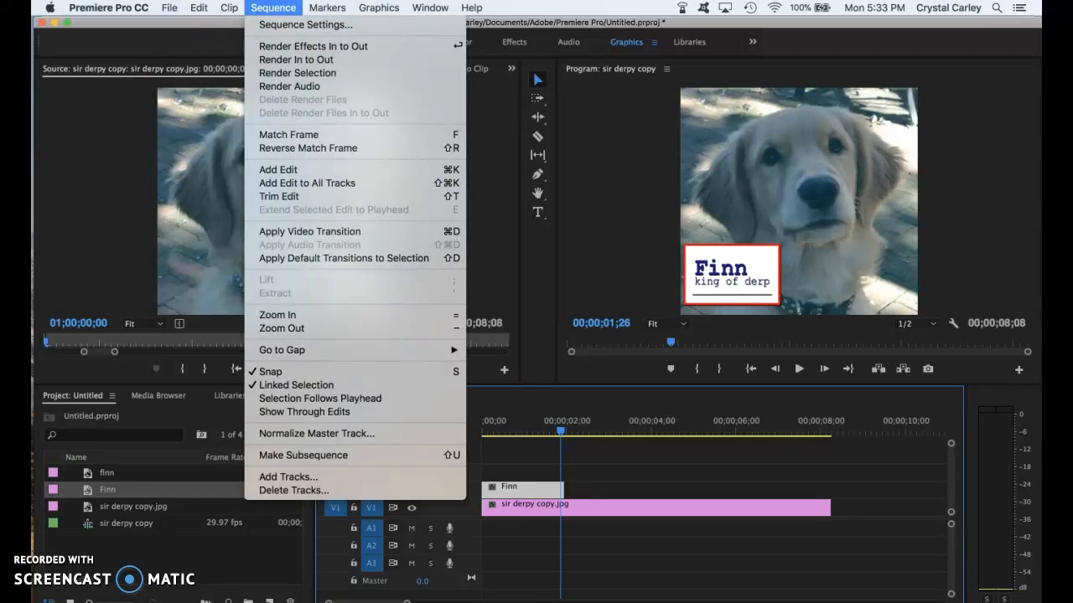
pyautogui.moveTo(430, 8)
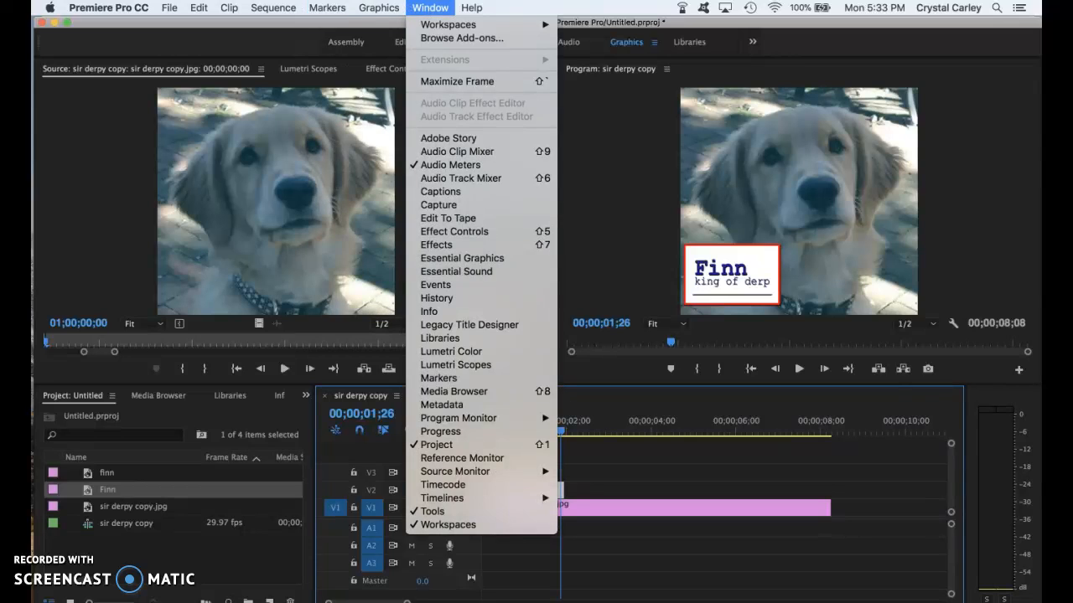
pyautogui.click(441, 245)
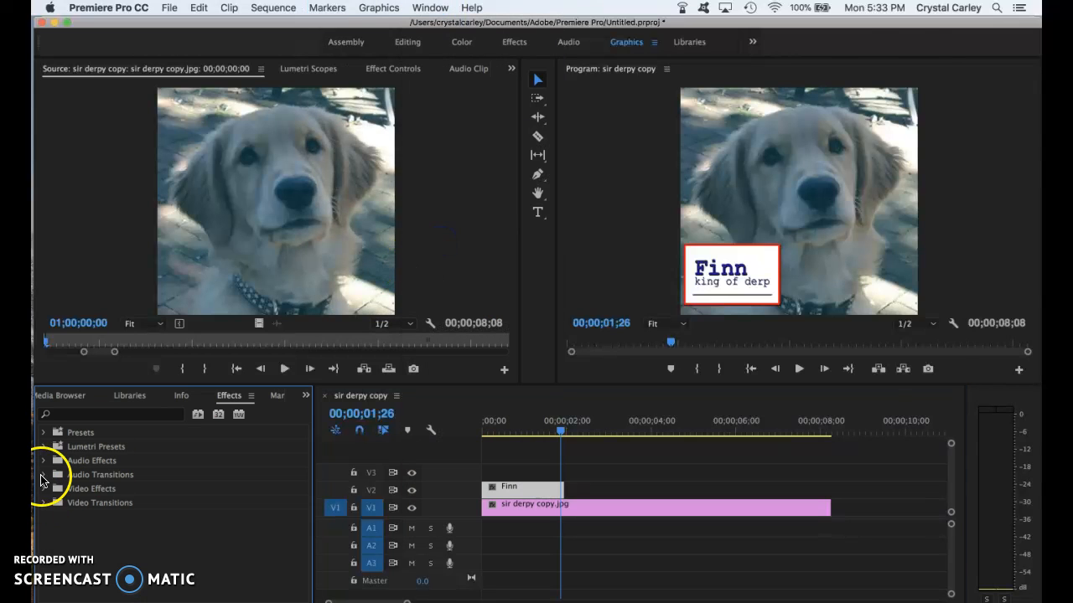
pyautogui.click(44, 503)
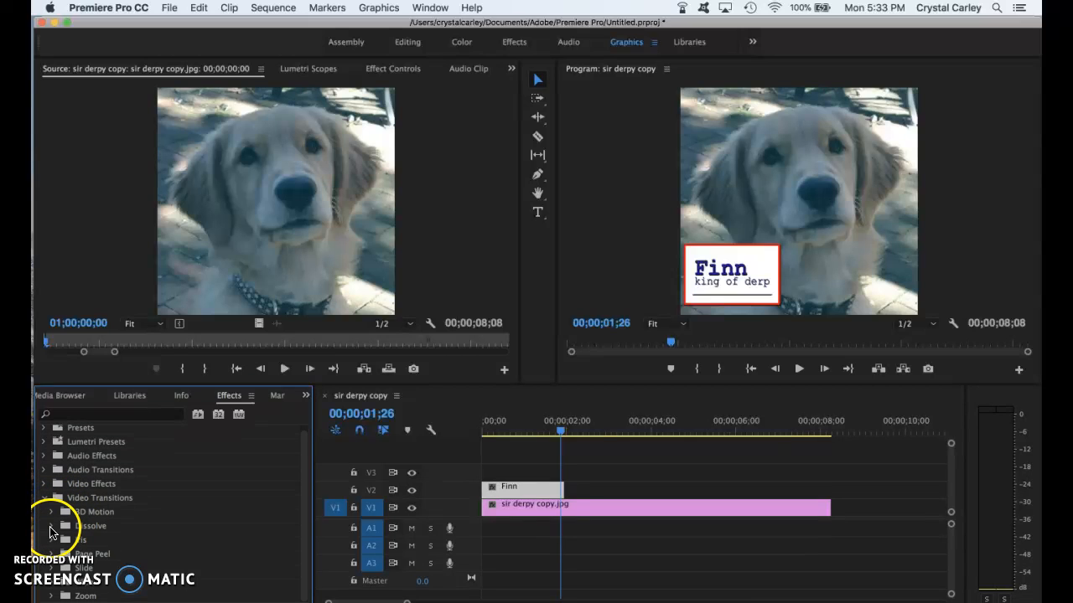
pyautogui.click(51, 527)
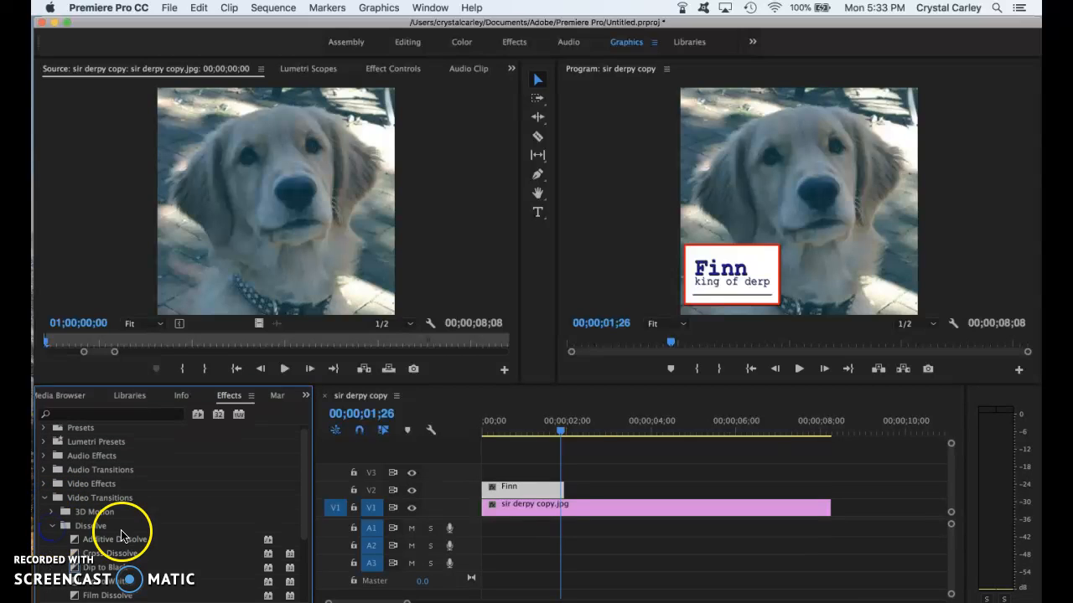
pyautogui.scroll(-3, 118, 541)
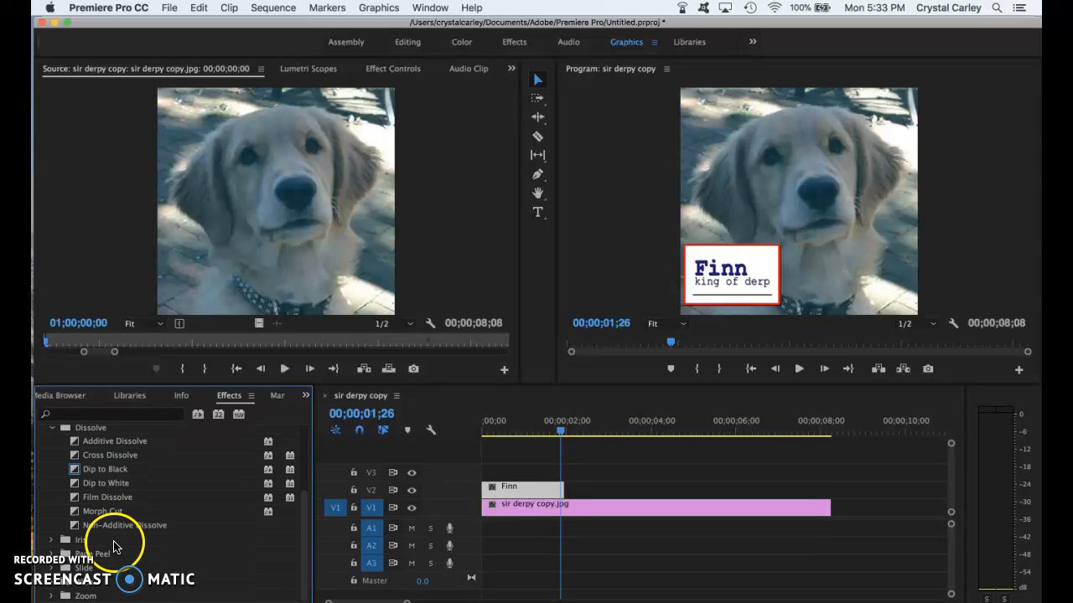
pyautogui.click(99, 444)
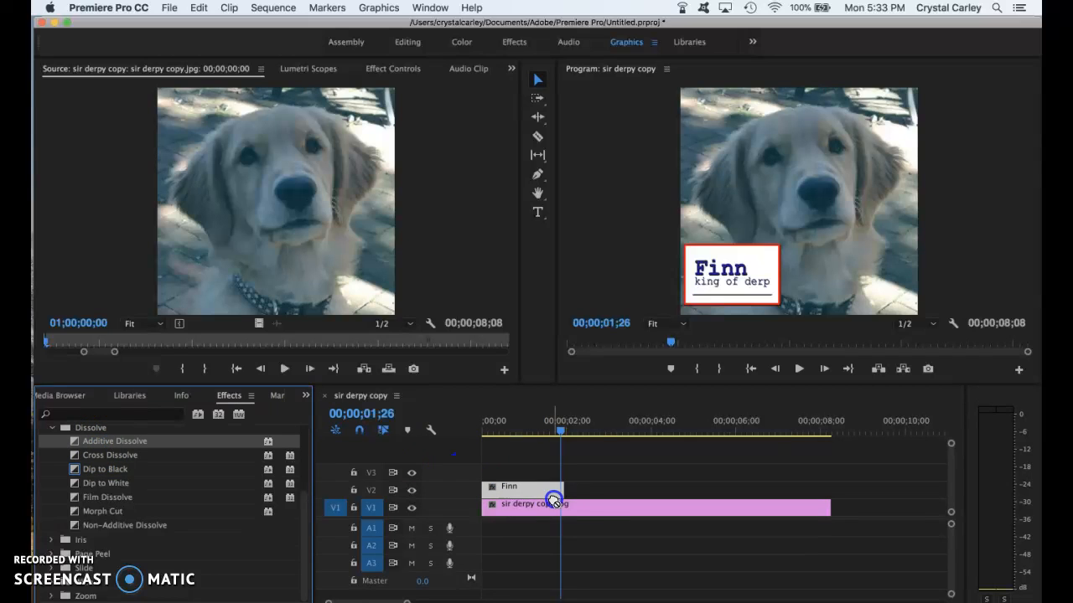
pyautogui.moveTo(553, 502); pyautogui.dragTo(549, 491)
# Play the sequence from the beginning past the end of the title to preview the dissolve.
pyautogui.click(561, 433)
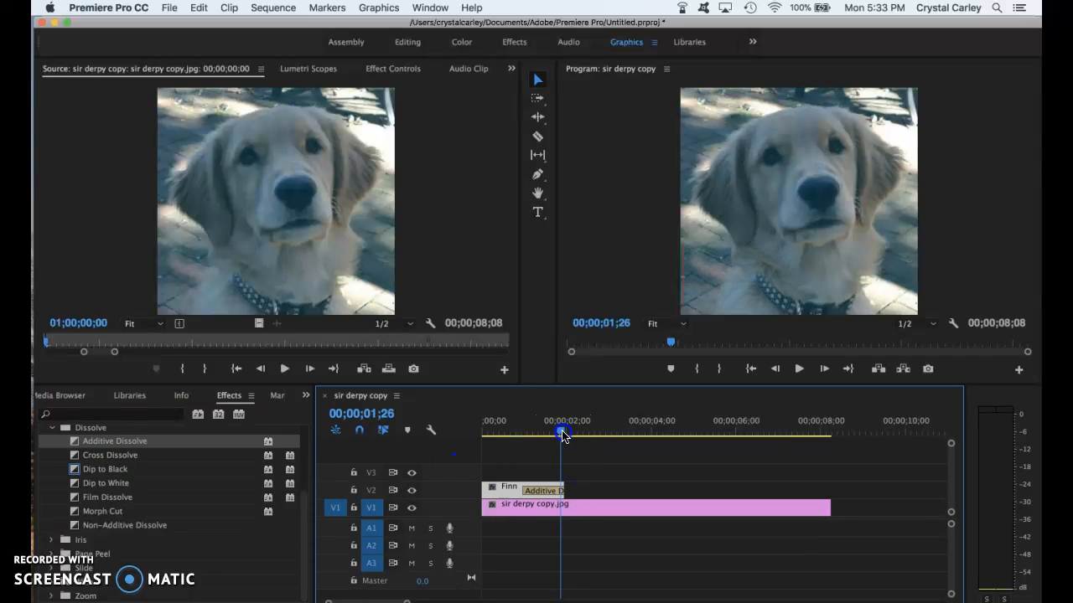
pyautogui.moveTo(562, 433); pyautogui.dragTo(445, 431)
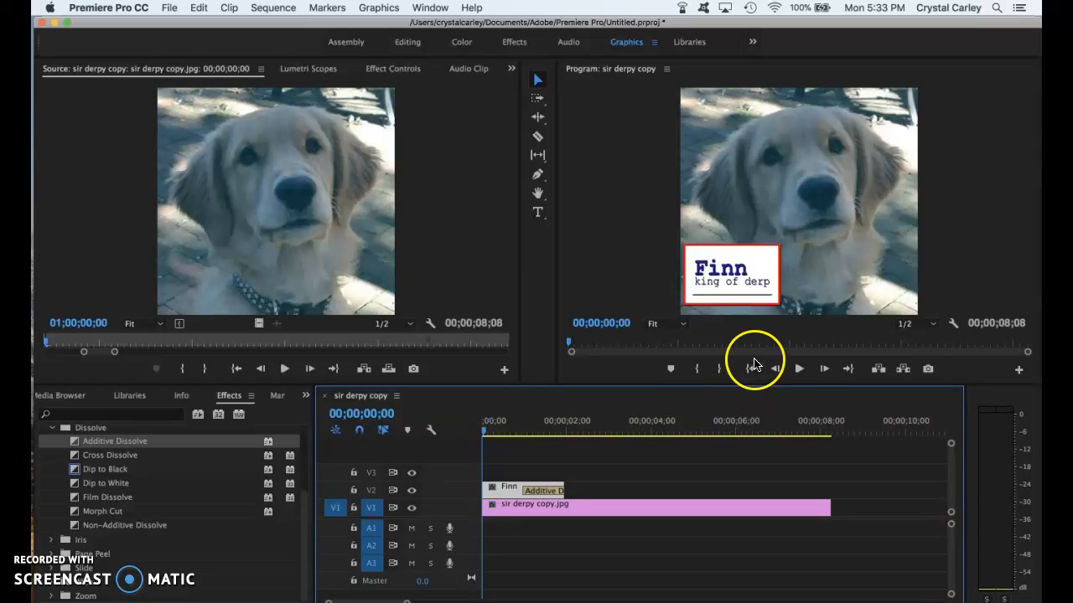
pyautogui.click(798, 369)
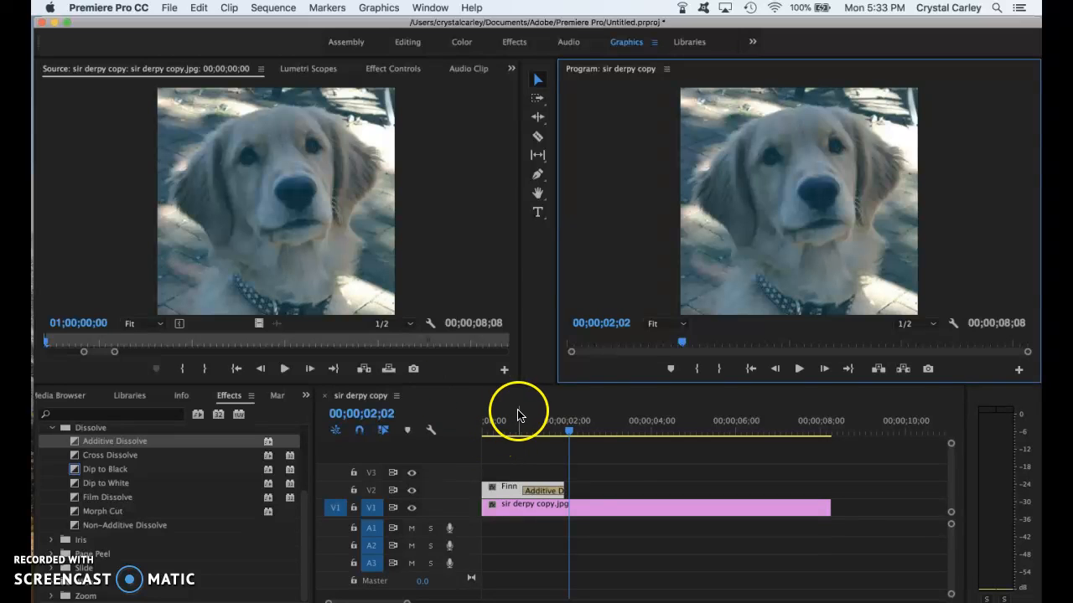
# Return to the project's media list and reopen the capitalized Finn title for editing in the title designer.
pyautogui.click(84, 401)
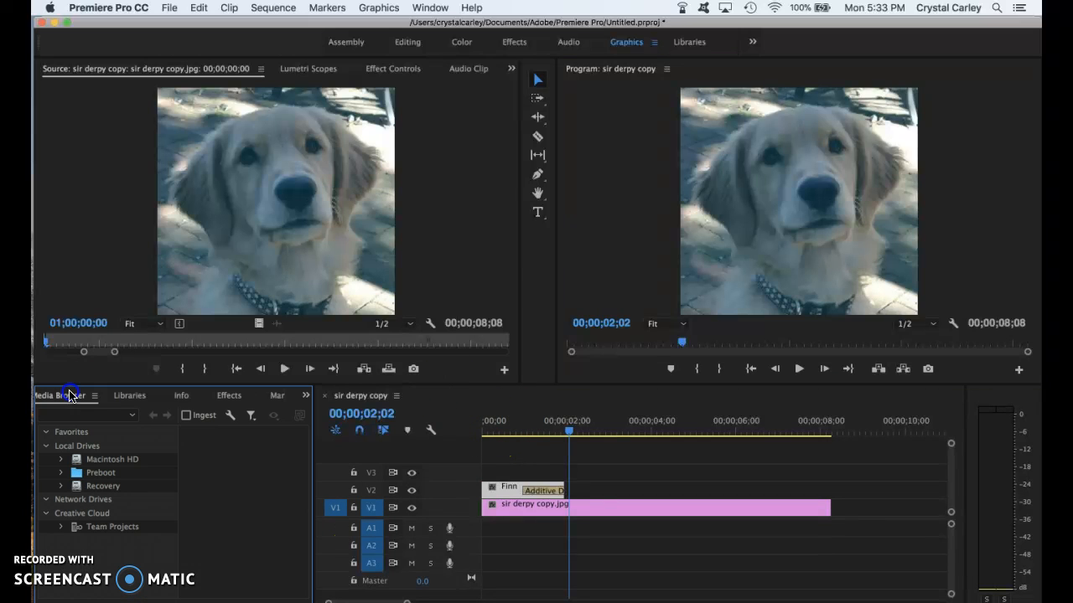
pyautogui.click(158, 401)
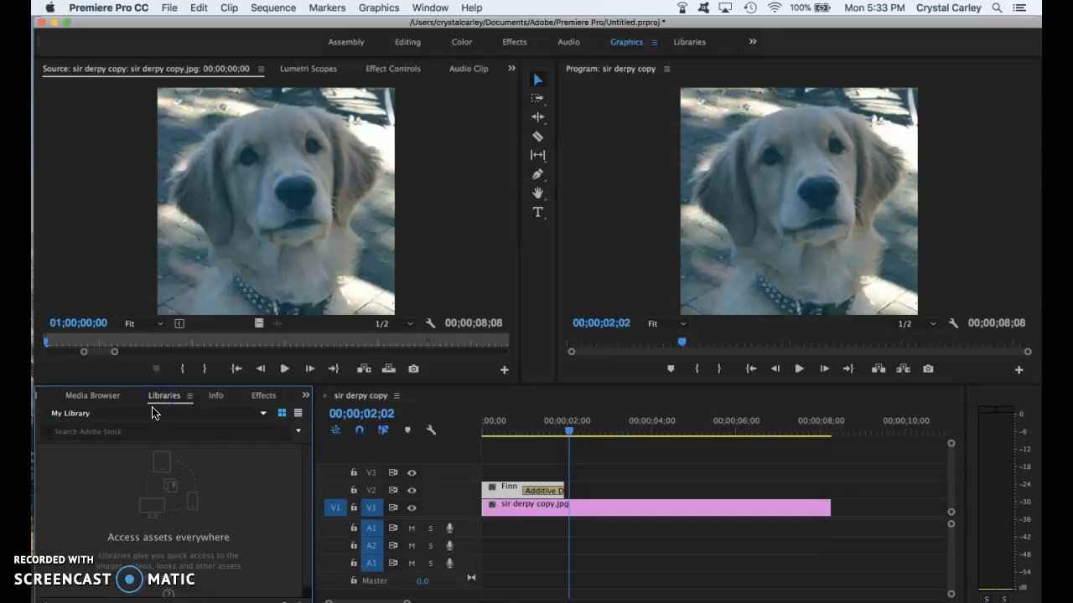
pyautogui.click(92, 399)
pyautogui.click(42, 401)
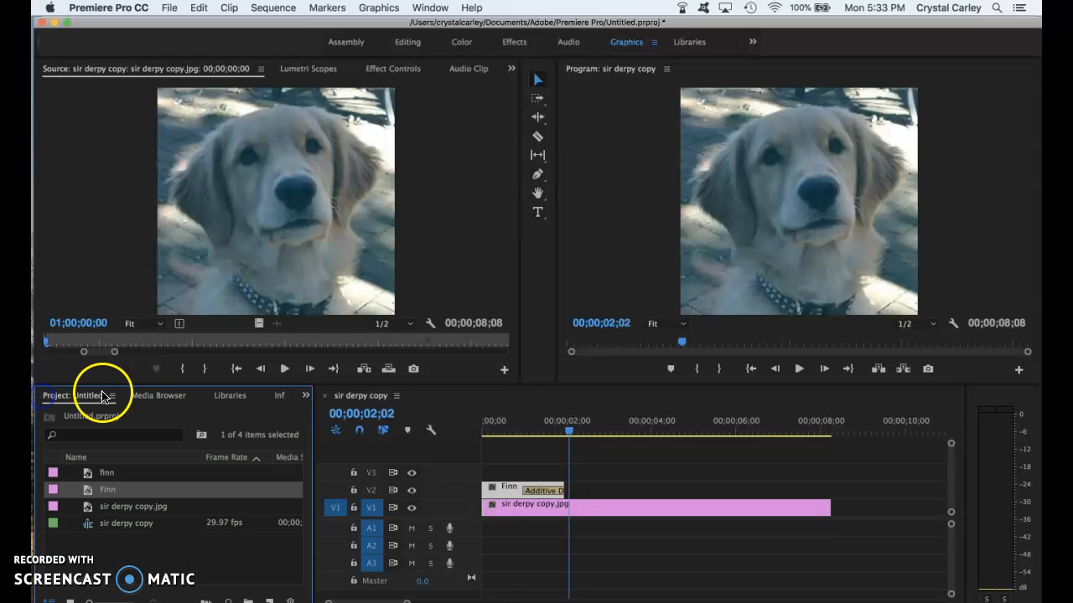
pyautogui.click(109, 490)
pyautogui.click(196, 545)
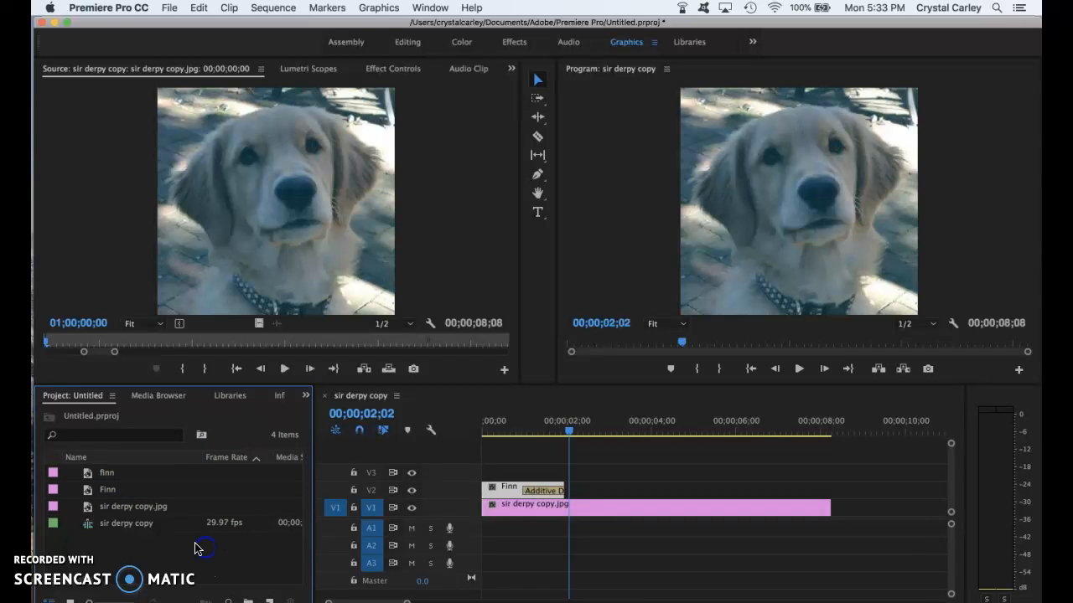
pyautogui.doubleClick(106, 491)
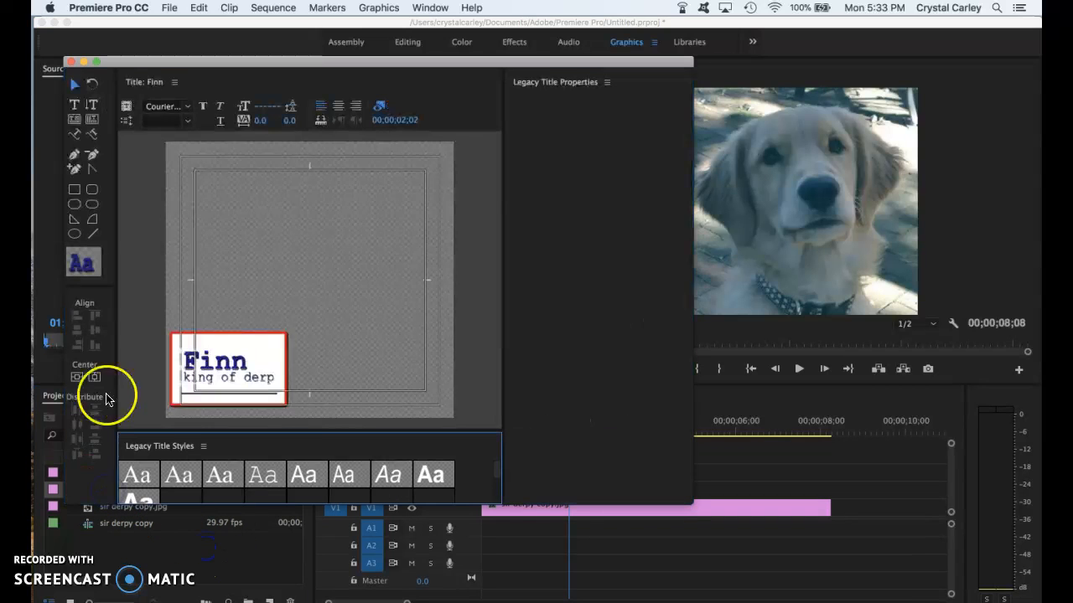
# Change the fill color of the title's background rectangle to teal 07806E.
pyautogui.click(266, 353)
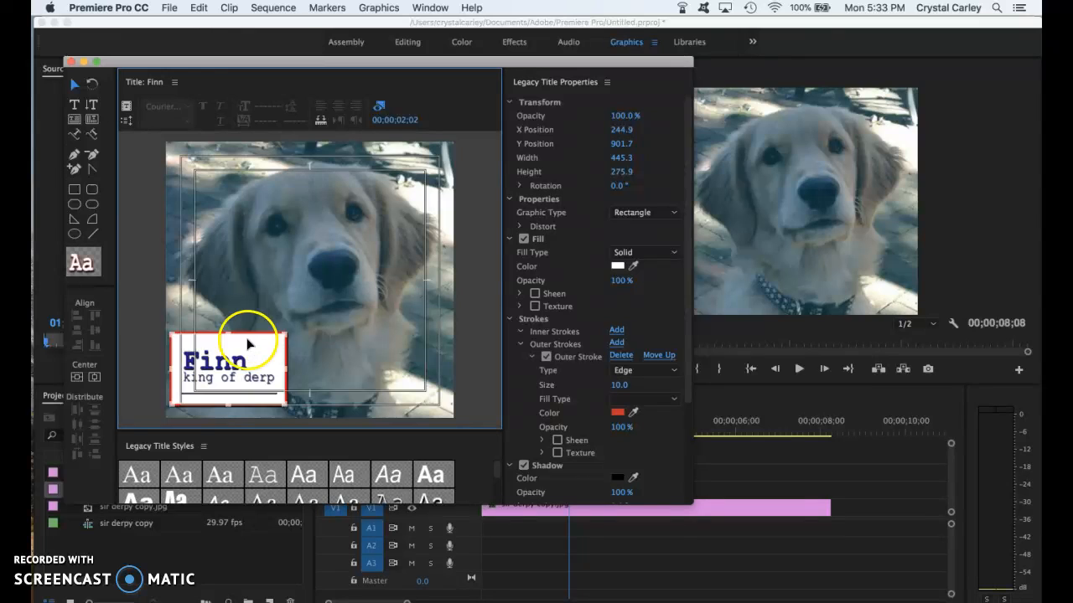
pyautogui.click(618, 266)
pyautogui.moveTo(566, 214); pyautogui.dragTo(570, 242)
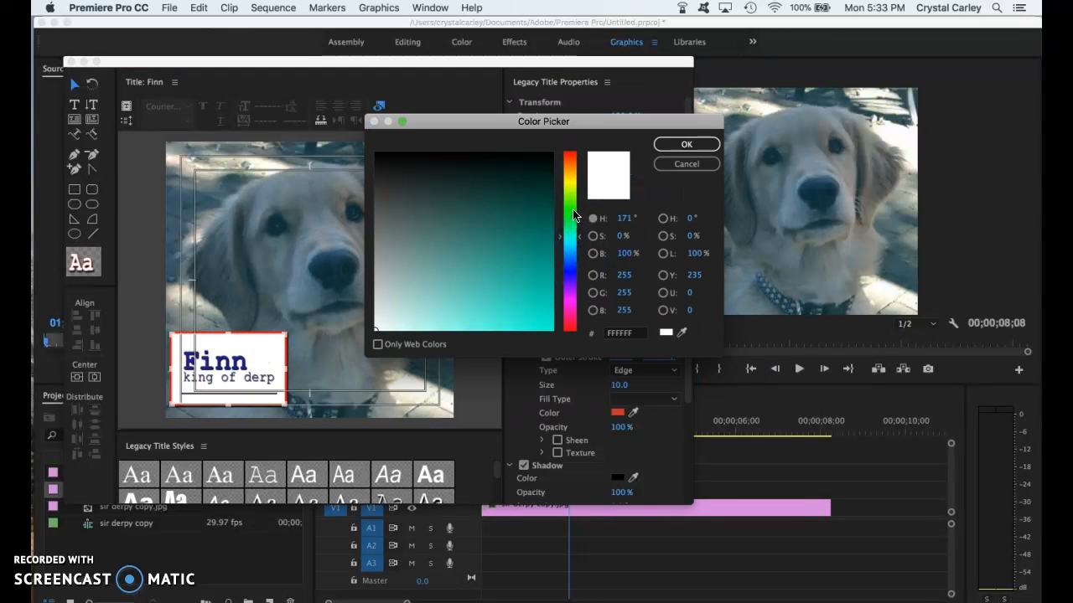
pyautogui.click(543, 242)
pyautogui.click(673, 145)
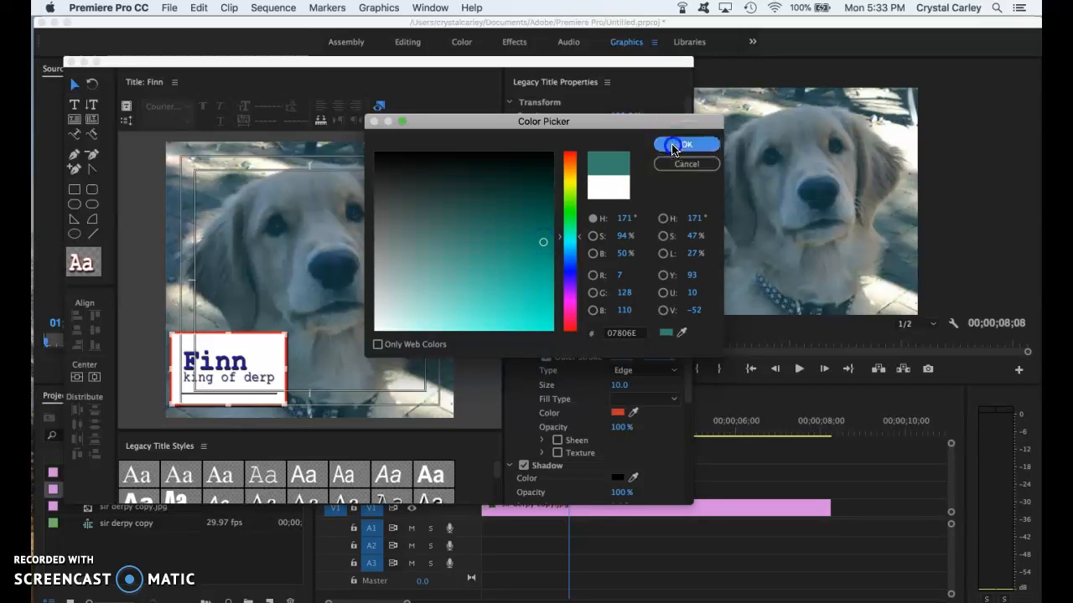
# Reduce the teal rectangle's height to about 184 and shift the title text down onto it.
pyautogui.click(226, 346)
pyautogui.moveTo(226, 346); pyautogui.dragTo(228, 357)
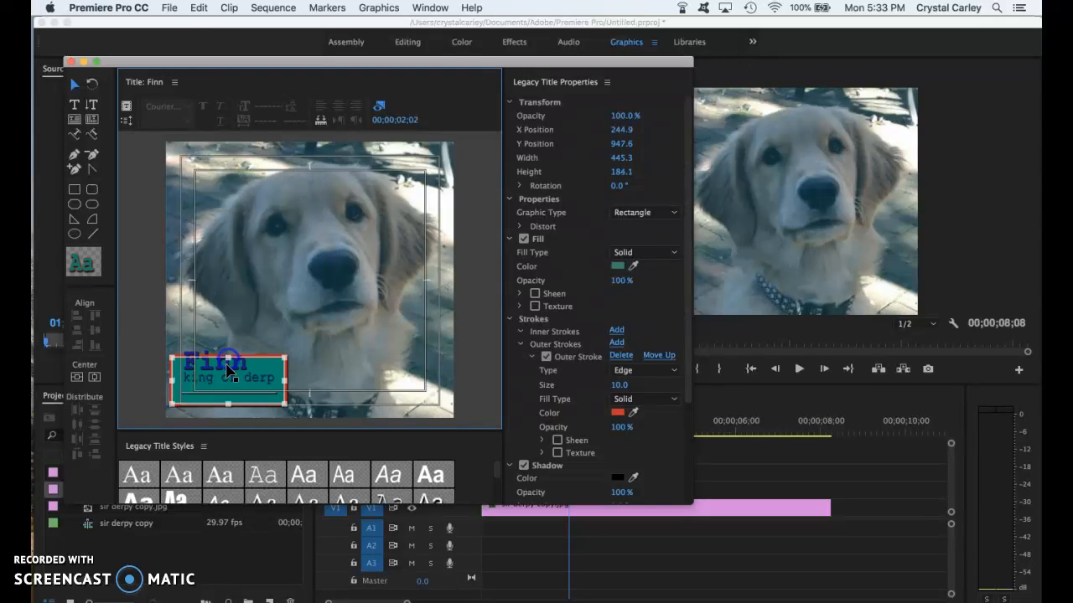
pyautogui.click(227, 383)
pyautogui.moveTo(227, 383); pyautogui.dragTo(226, 390)
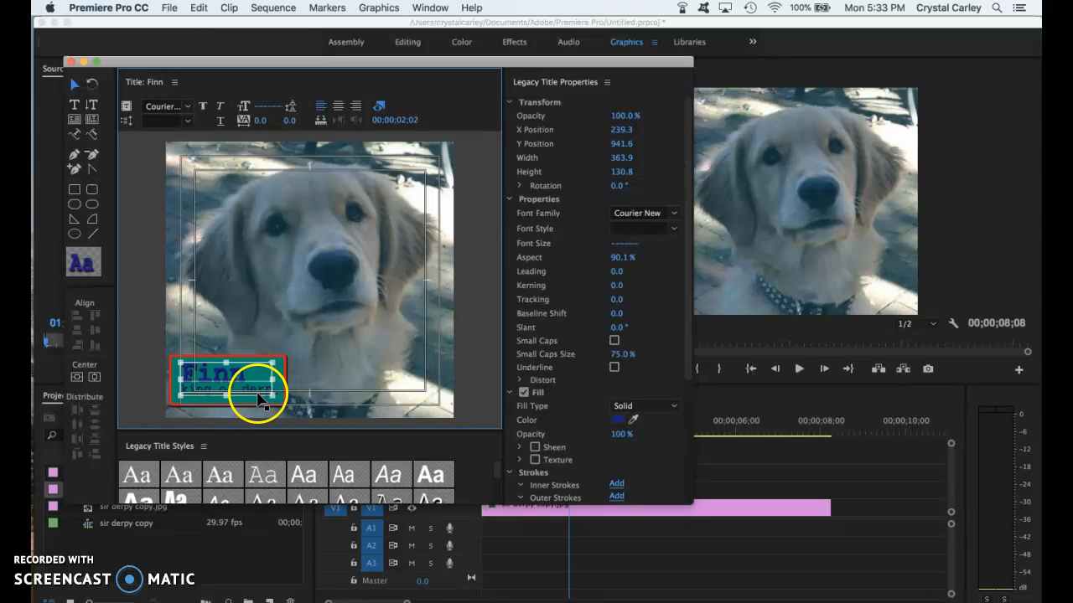
# Separate the title elements by moving the rectangle toward the middle of the photo and the line up over the dog's face.
pyautogui.click(224, 382)
pyautogui.moveTo(225, 382); pyautogui.dragTo(295, 311)
pyautogui.click(206, 386)
pyautogui.moveTo(207, 389); pyautogui.dragTo(202, 244)
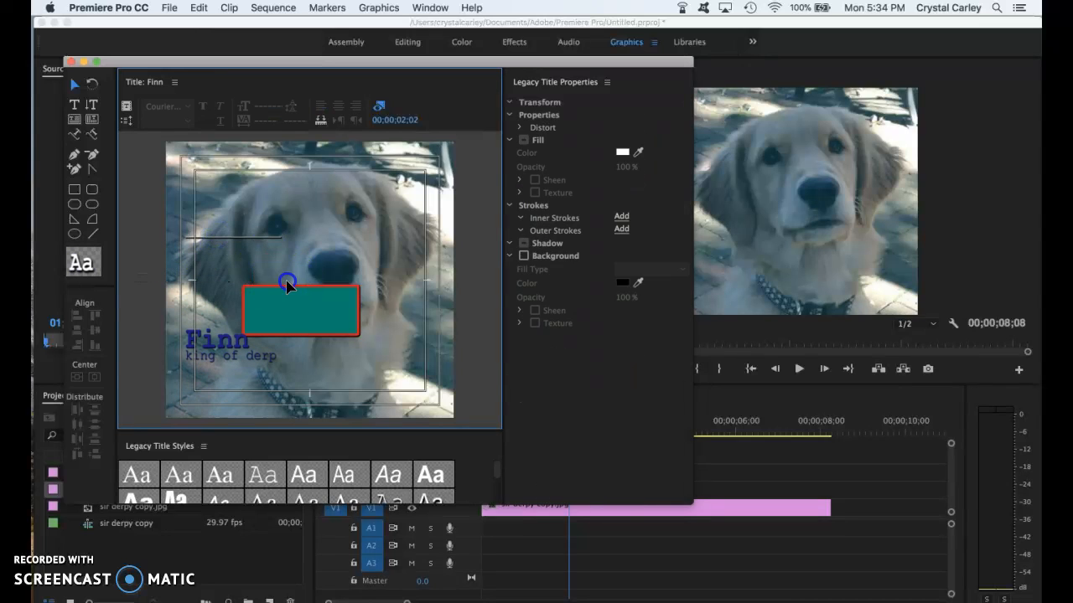
# Move the teal rectangle back to the lower-left corner of the photo and resize it to about 693 wide by 123 high.
pyautogui.moveTo(287, 294); pyautogui.dragTo(215, 369)
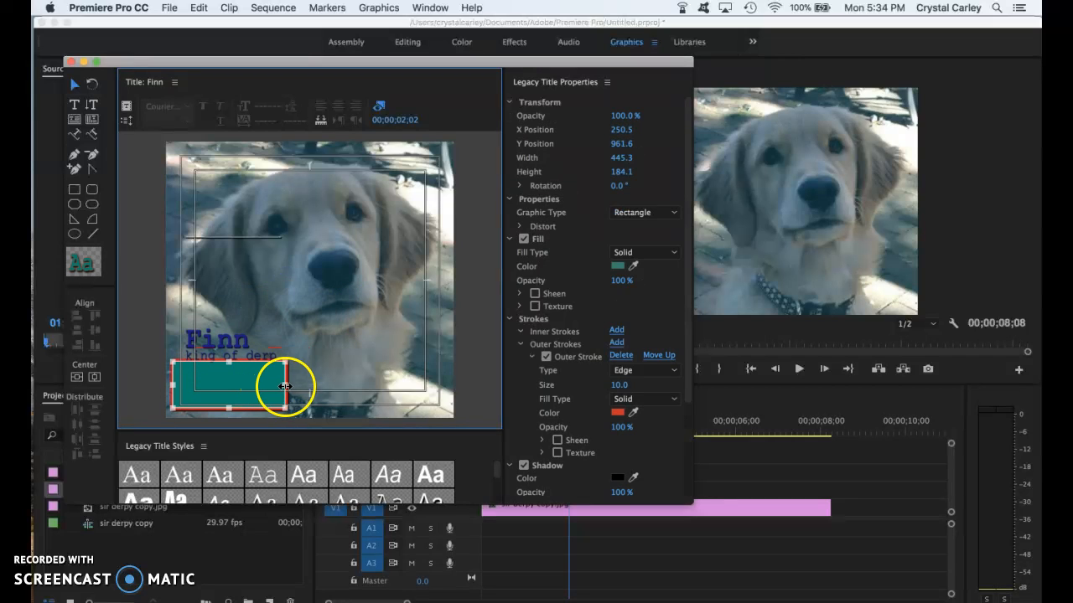
pyautogui.moveTo(285, 385); pyautogui.dragTo(333, 399)
pyautogui.click(239, 364)
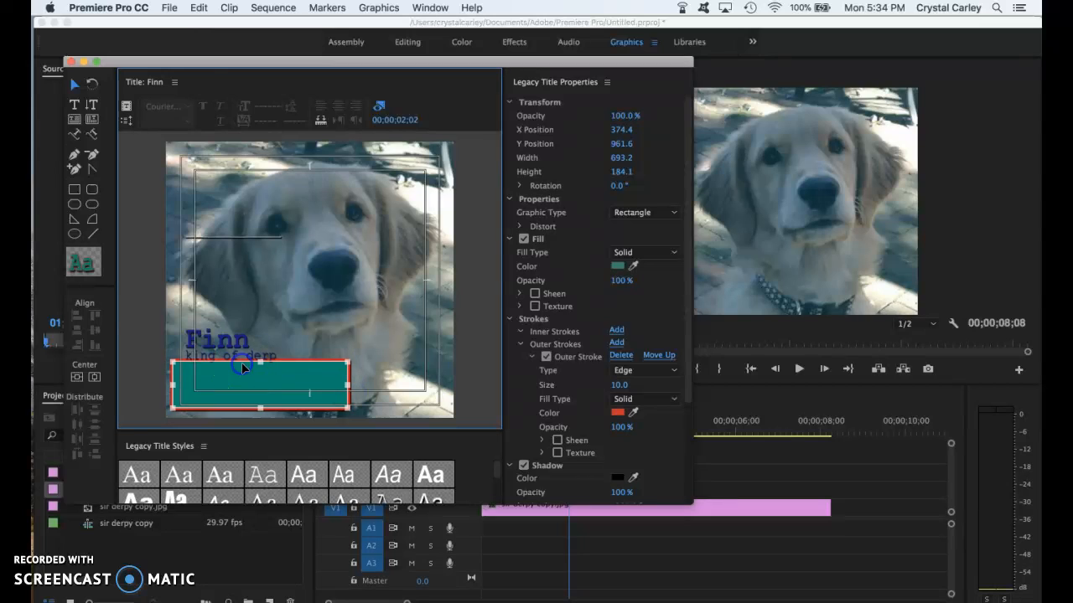
pyautogui.moveTo(260, 361); pyautogui.dragTo(260, 378)
# Move the two-line title text down over the resized teal rectangle, to about X 234, Y 1020.
pyautogui.moveTo(232, 341); pyautogui.dragTo(224, 396)
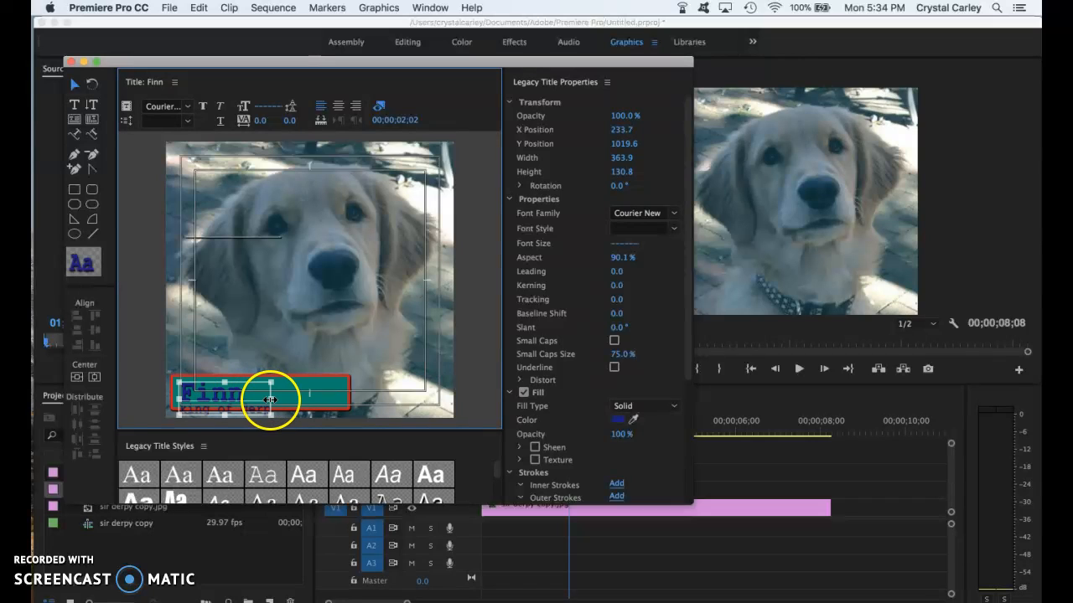
pyautogui.moveTo(326, 399); pyautogui.dragTo(270, 400)
pyautogui.click(263, 394)
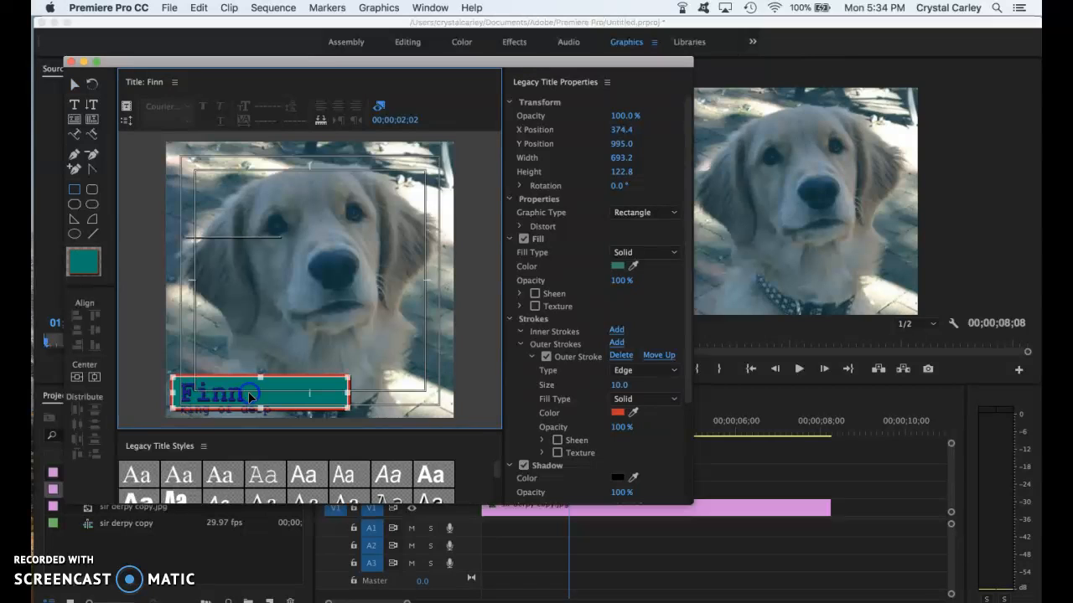
# Edit the title text so "king of derp" sits on the same line as "Finn".
pyautogui.click(73, 84)
pyautogui.click(195, 405)
pyautogui.click(74, 104)
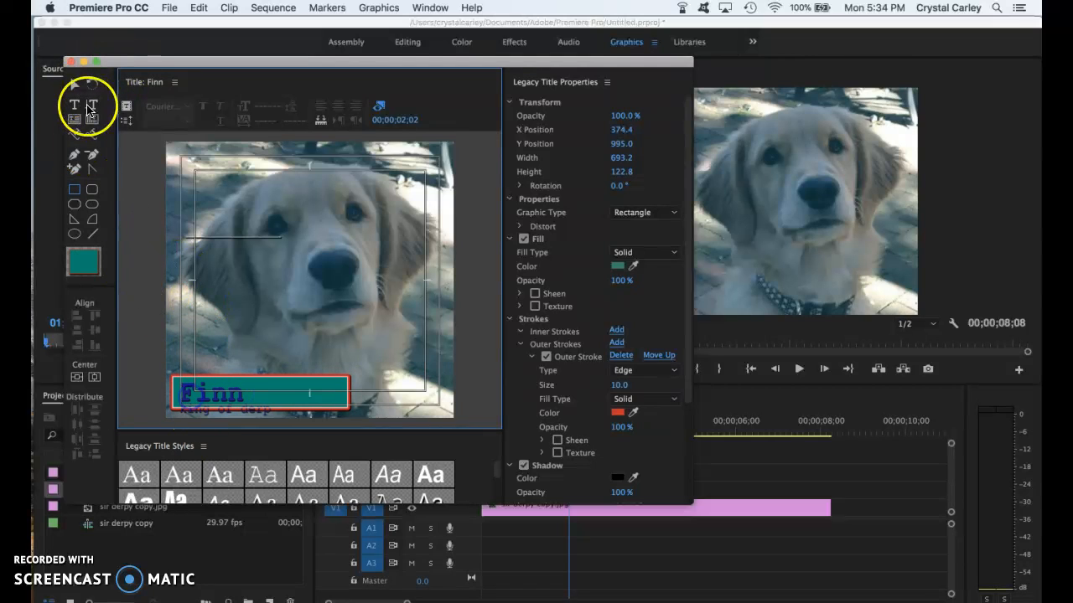
pyautogui.click(240, 386)
pyautogui.click(195, 396)
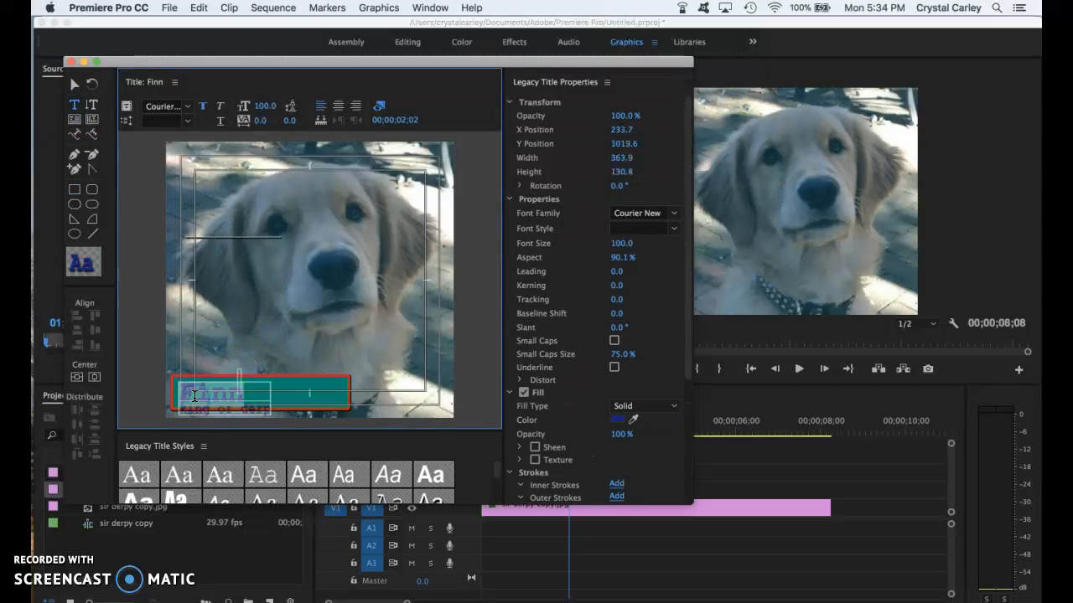
pyautogui.click(194, 396)
pyautogui.press('BackSpace')
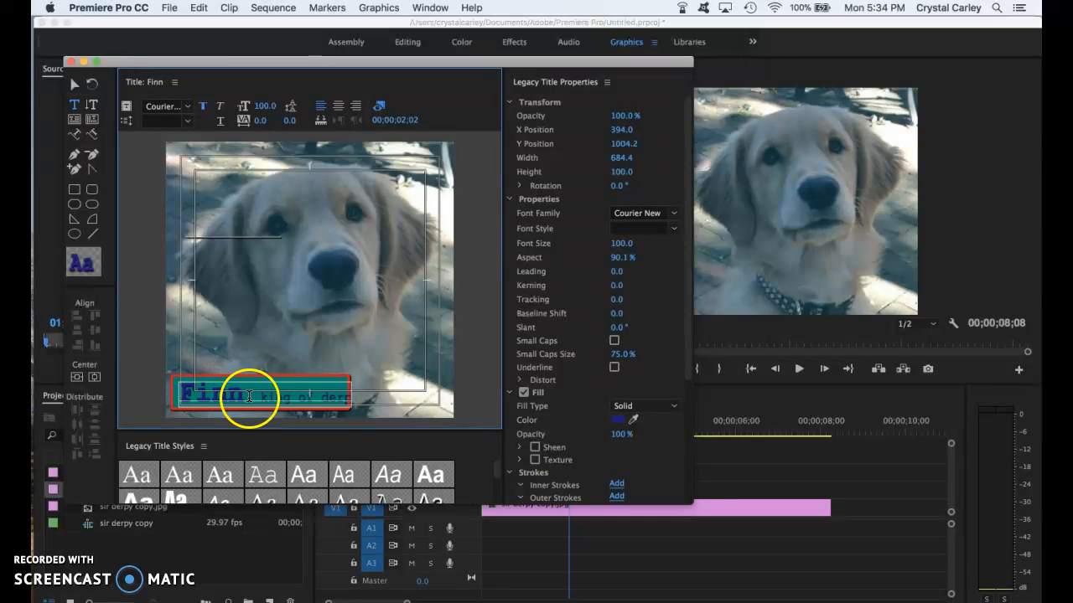
# Nudge the teal rectangle up slightly and widen it to enclose the whole single-line text.
pyautogui.click(333, 377)
pyautogui.click(350, 384)
pyautogui.click(73, 84)
pyautogui.click(295, 386)
pyautogui.moveTo(295, 386); pyautogui.dragTo(300, 379)
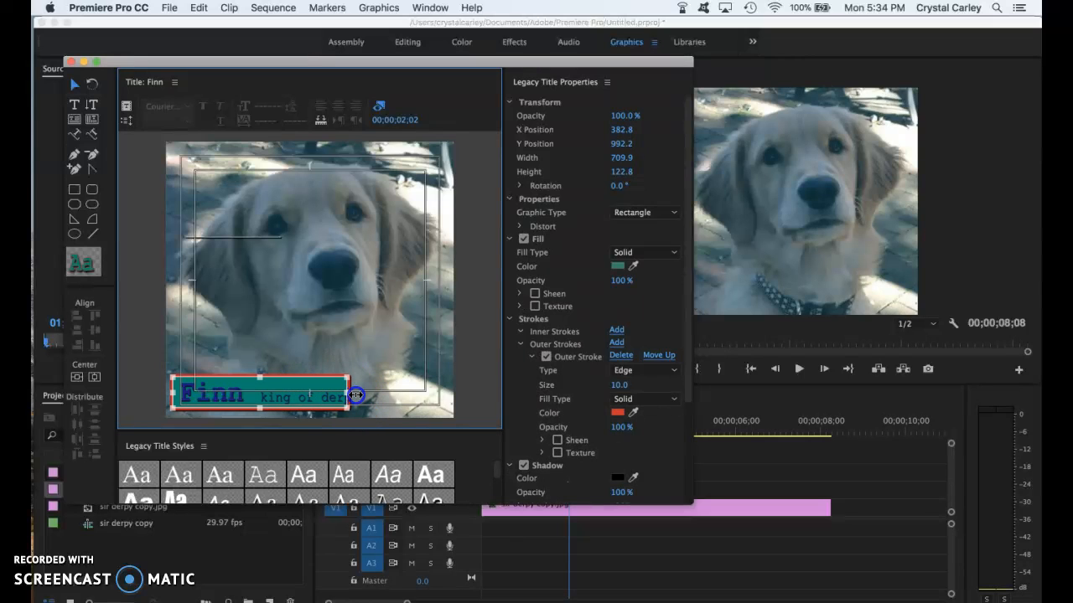
# Delete the horizontal line over the dog's face and close the title designer.
pyautogui.click(254, 237)
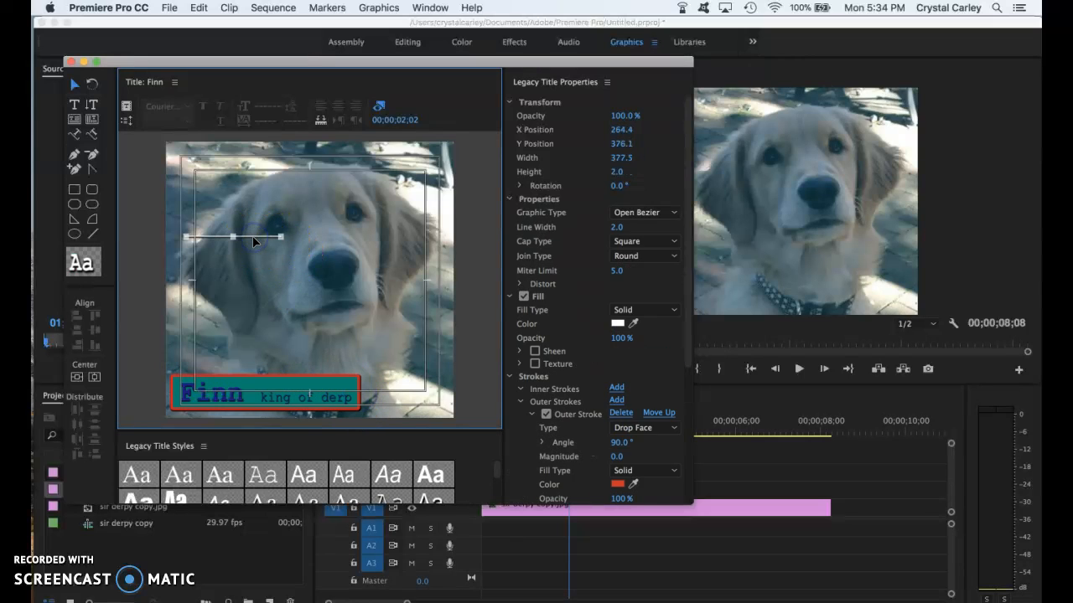
pyautogui.press('Delete')
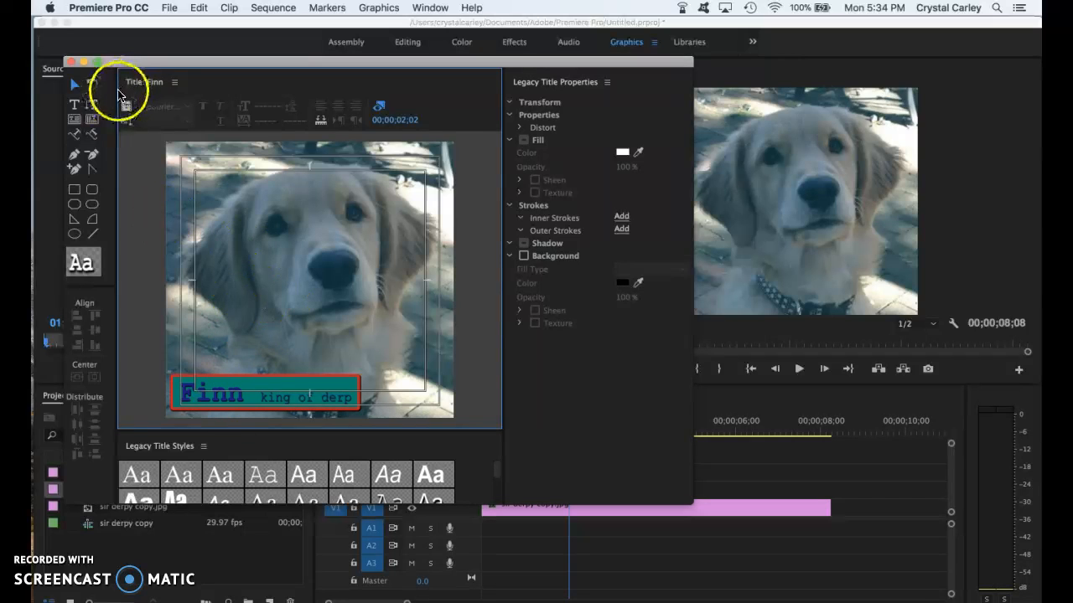
pyautogui.click(71, 62)
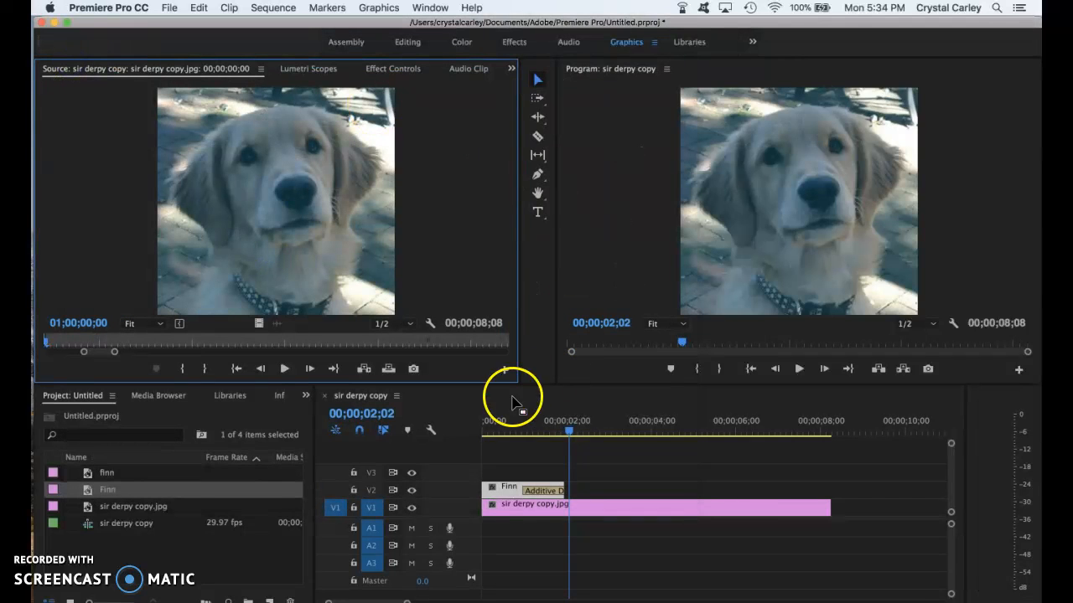
# Move the playhead to 00;00;00;24 to check the revised title, and duplicate the Finn title in the project.
pyautogui.moveTo(573, 435); pyautogui.dragTo(518, 435)
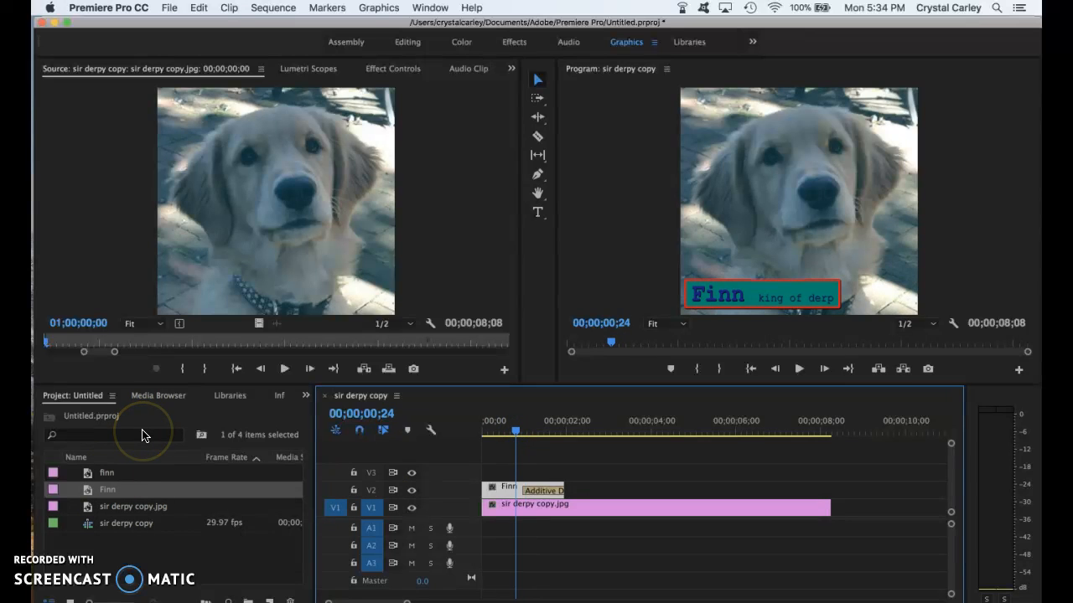
pyautogui.rightClick(110, 493)
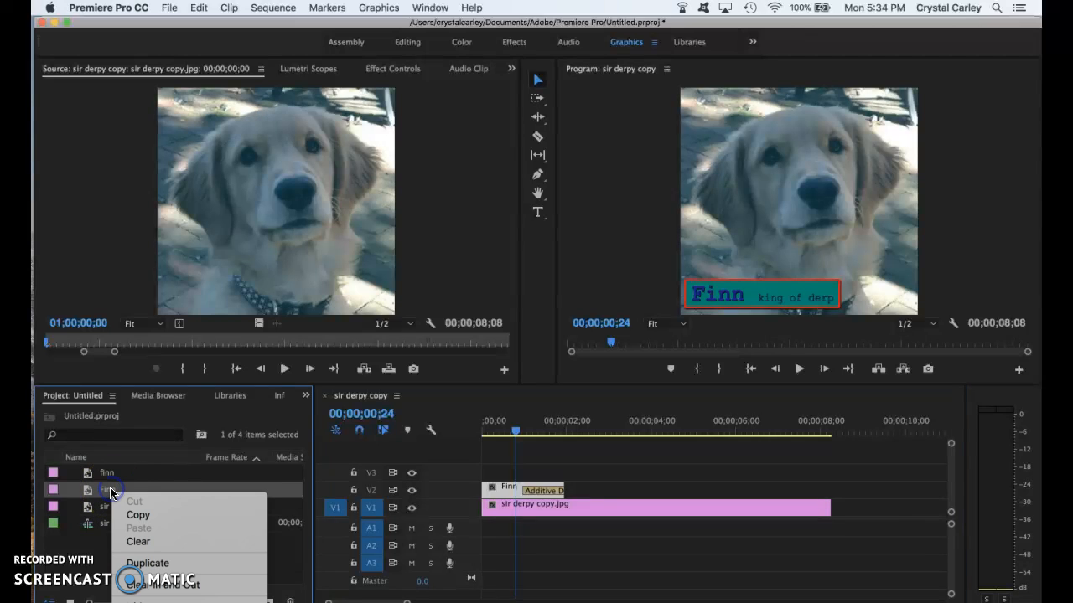
pyautogui.click(159, 570)
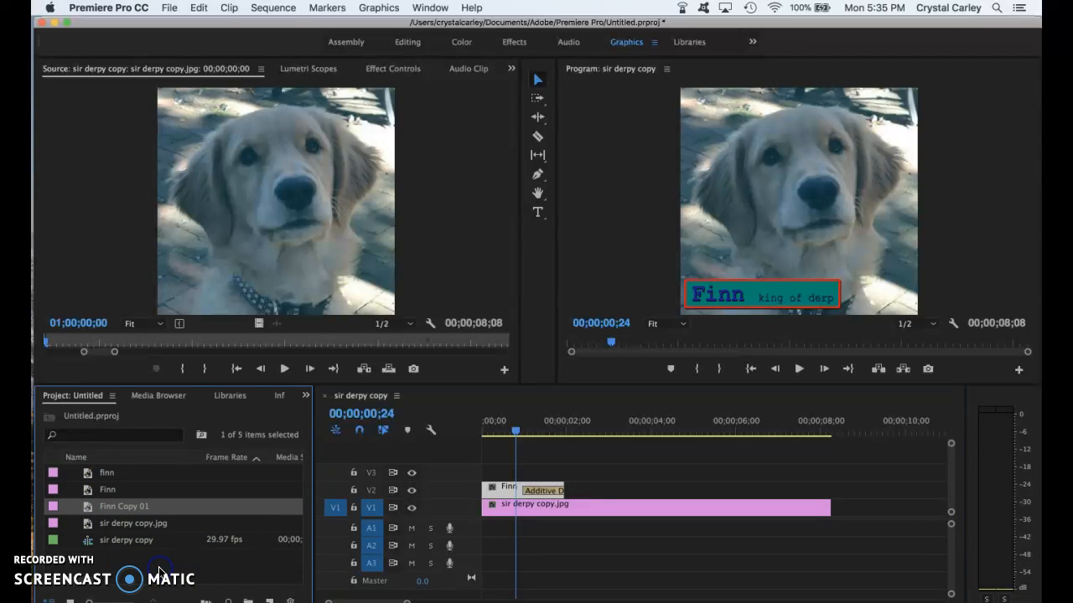
# Rename the duplicated title "Finn Copy 01" as "Sydney" in the project.
pyautogui.click(130, 509)
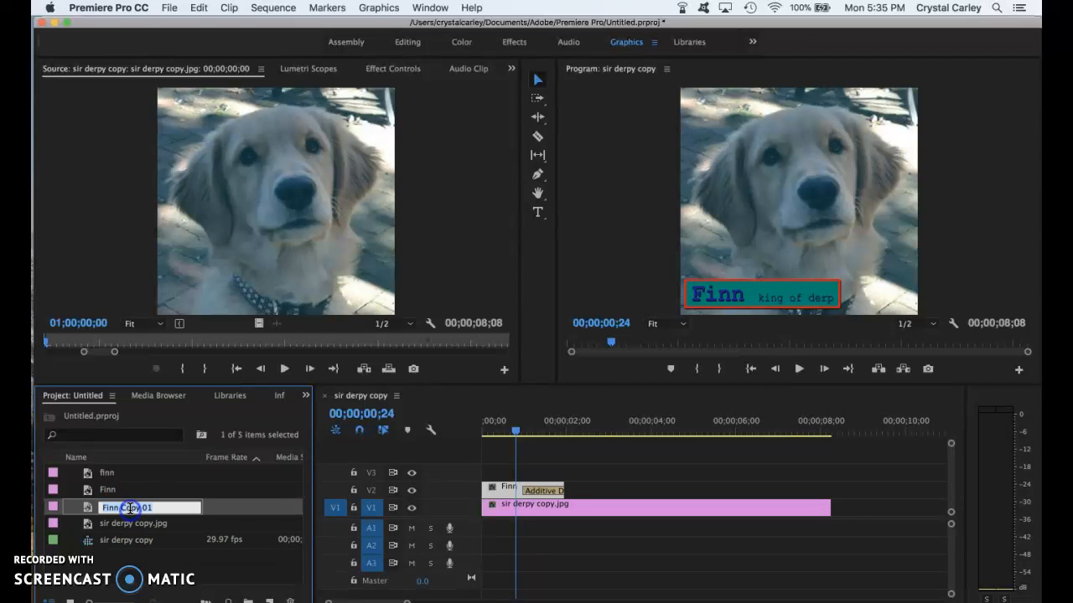
pyautogui.rightClick(130, 508)
pyautogui.click(84, 517)
pyautogui.click(164, 508)
pyautogui.write('s')
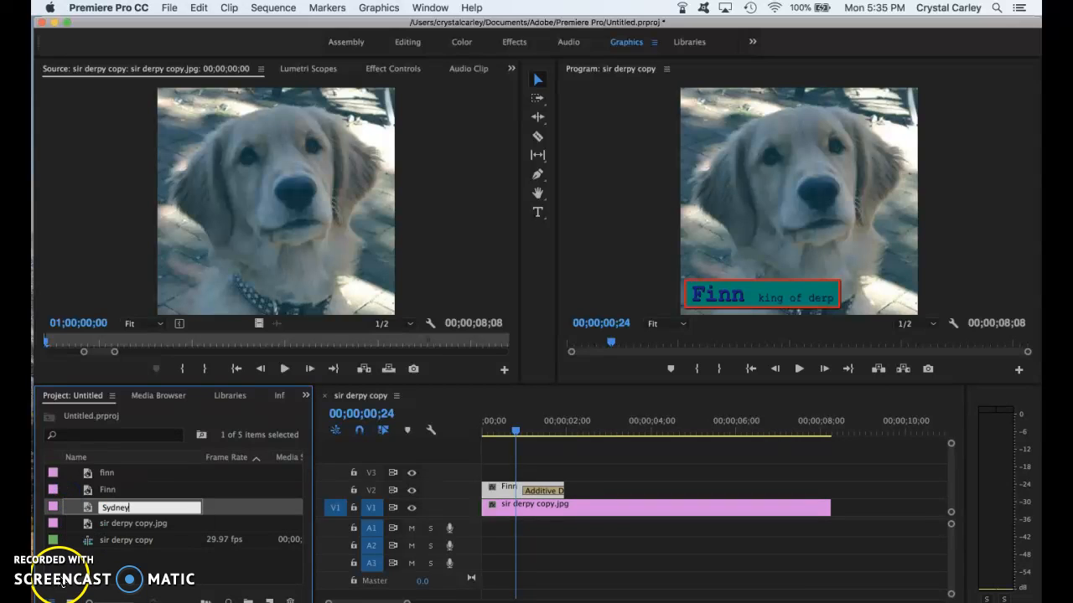
pyautogui.click(62, 584)
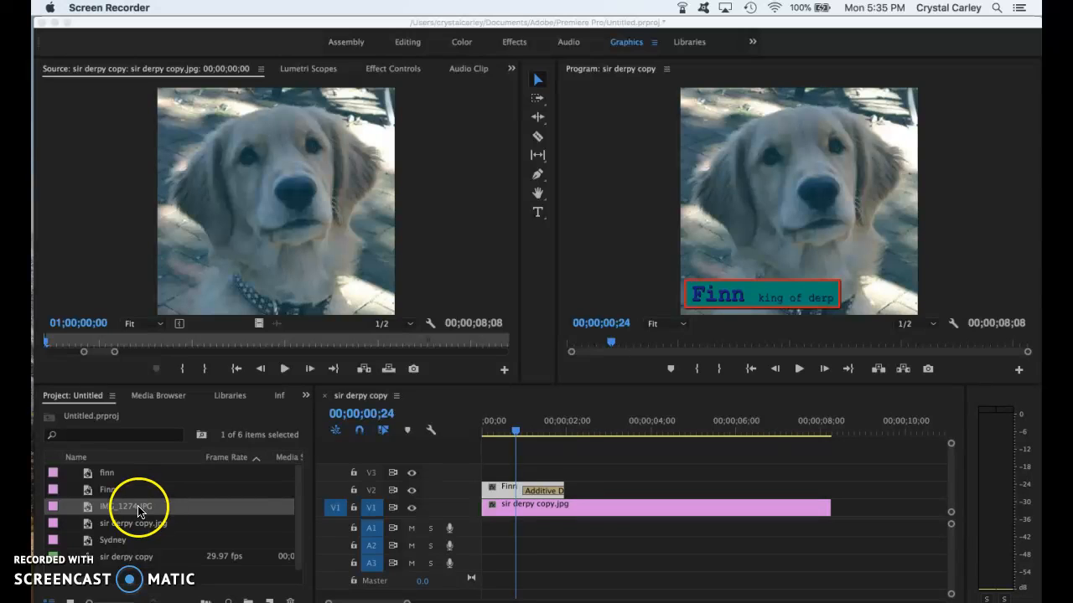
# Place IMG_1274.JPG on V1 directly after sir derpy copy.jpg and move the playhead to 00;00;09;03.
pyautogui.click(120, 507)
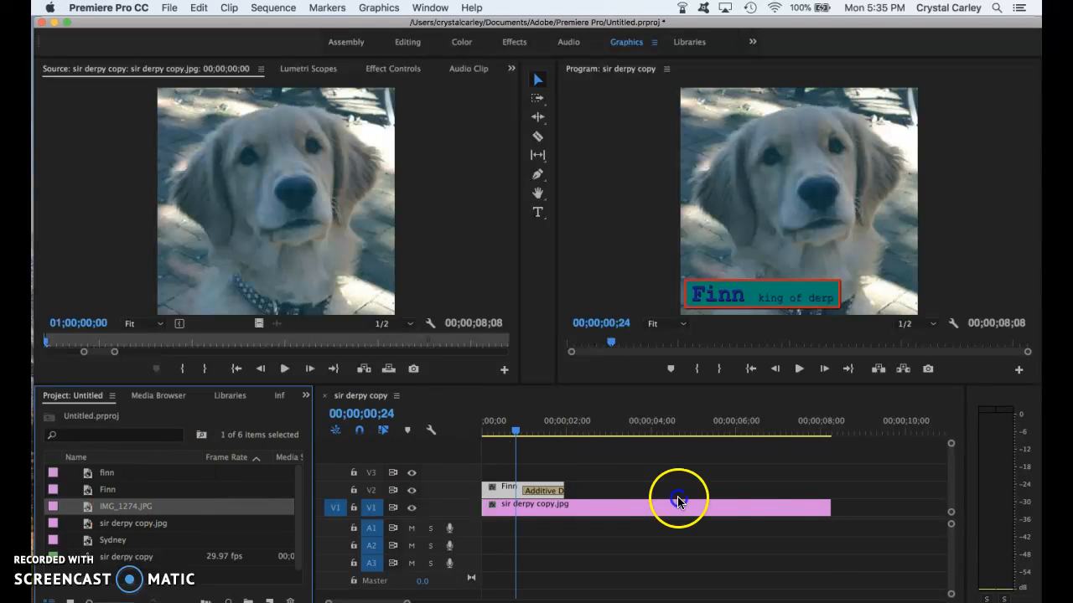
pyautogui.click(854, 545)
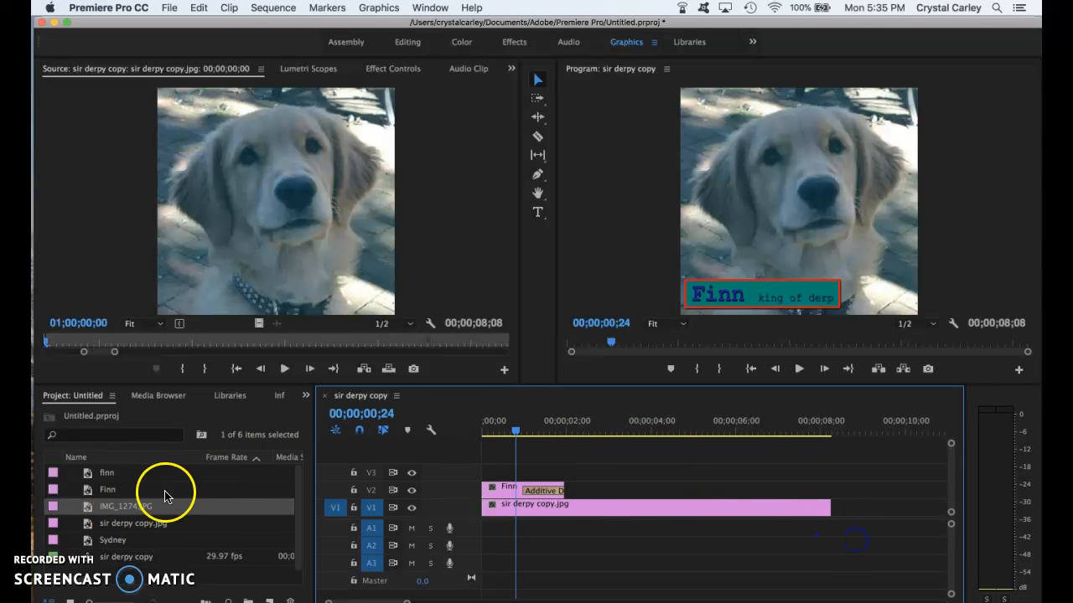
pyautogui.moveTo(120, 510); pyautogui.dragTo(837, 510)
pyautogui.moveTo(603, 428); pyautogui.dragTo(868, 472)
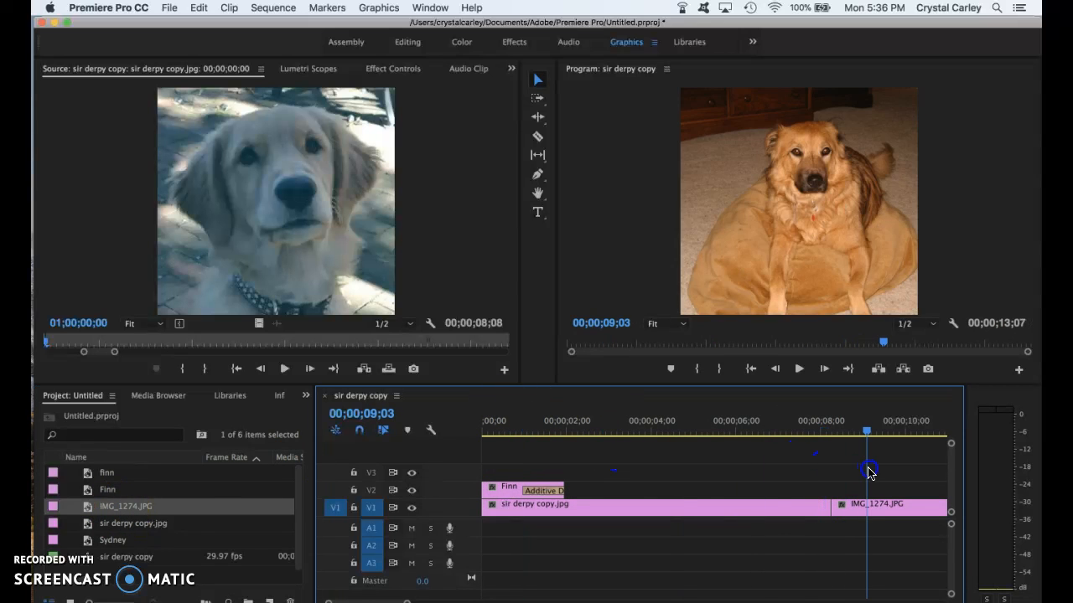
# Open the Sydney title in the title designer over the new dog photo.
pyautogui.click(116, 543)
pyautogui.click(116, 542)
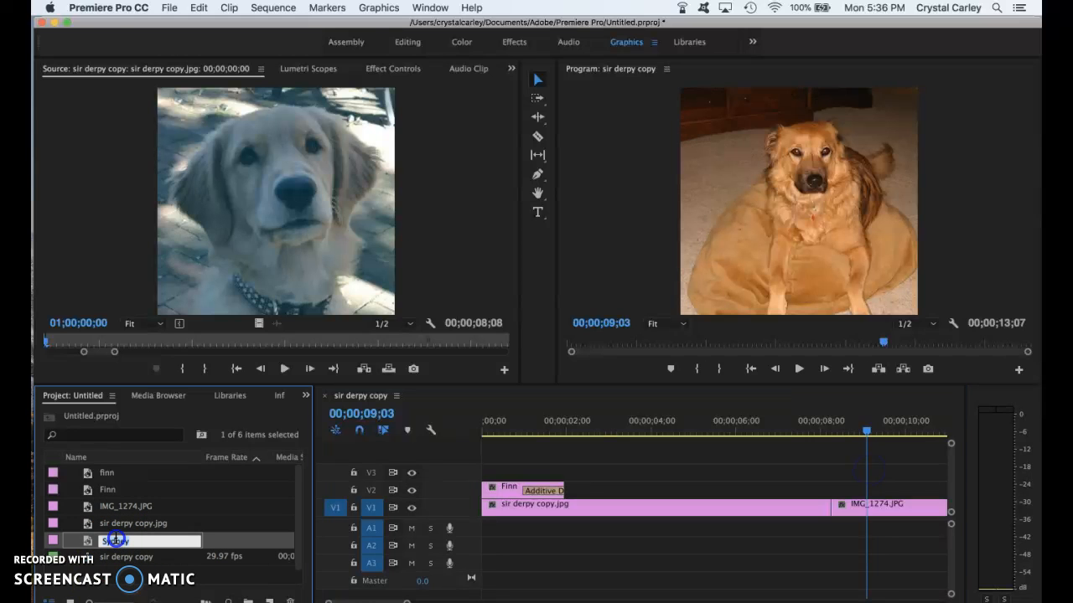
pyautogui.doubleClick(116, 541)
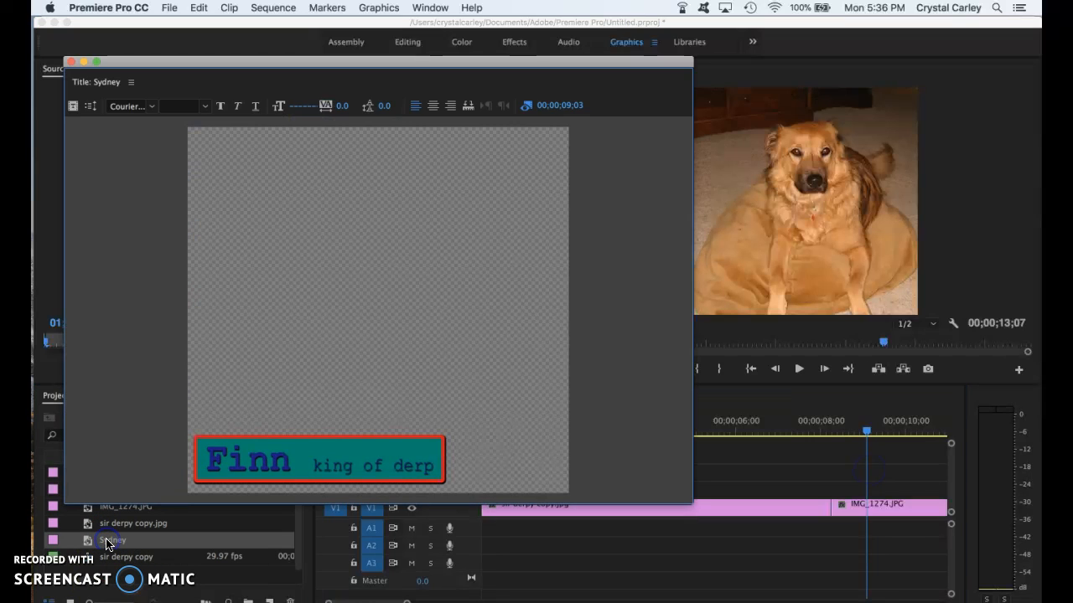
pyautogui.click(210, 390)
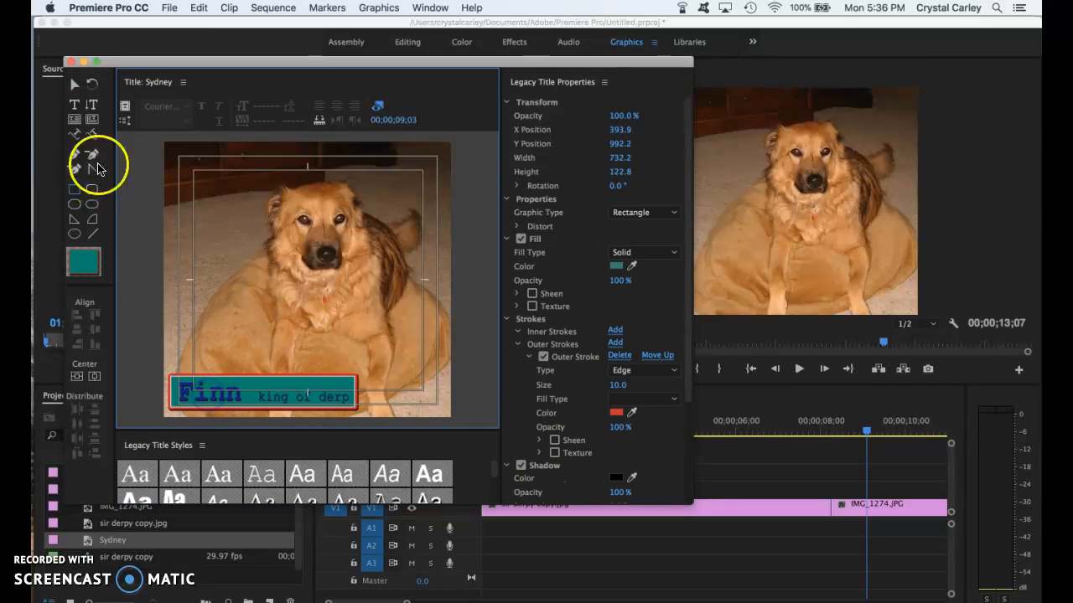
pyautogui.click(74, 104)
pyautogui.click(210, 392)
pyautogui.click(181, 397)
pyautogui.press('super+a')
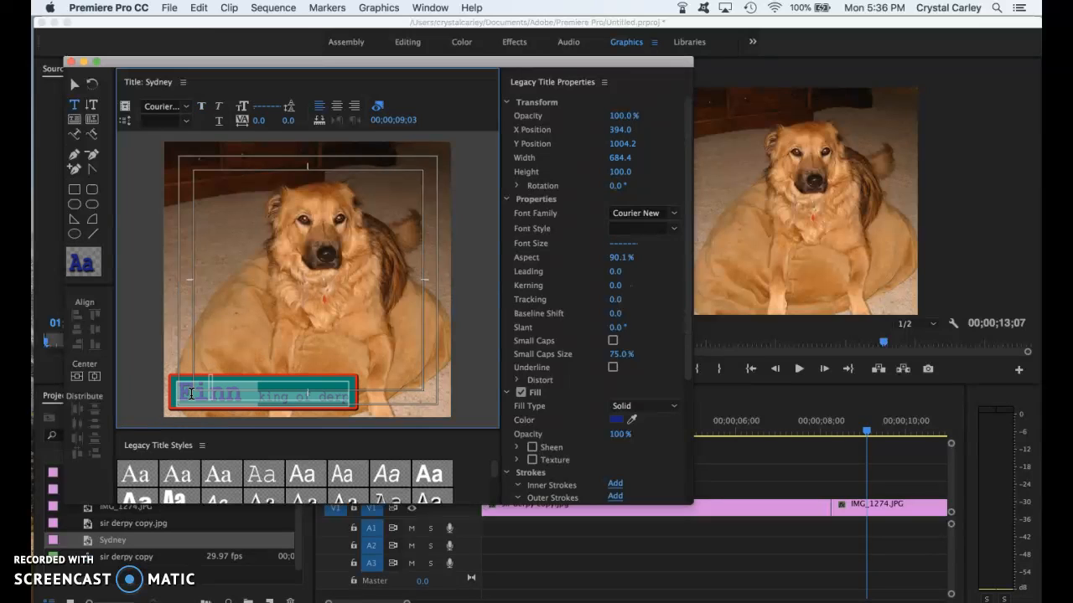
pyautogui.press('BackSpace')
pyautogui.press('super+z')
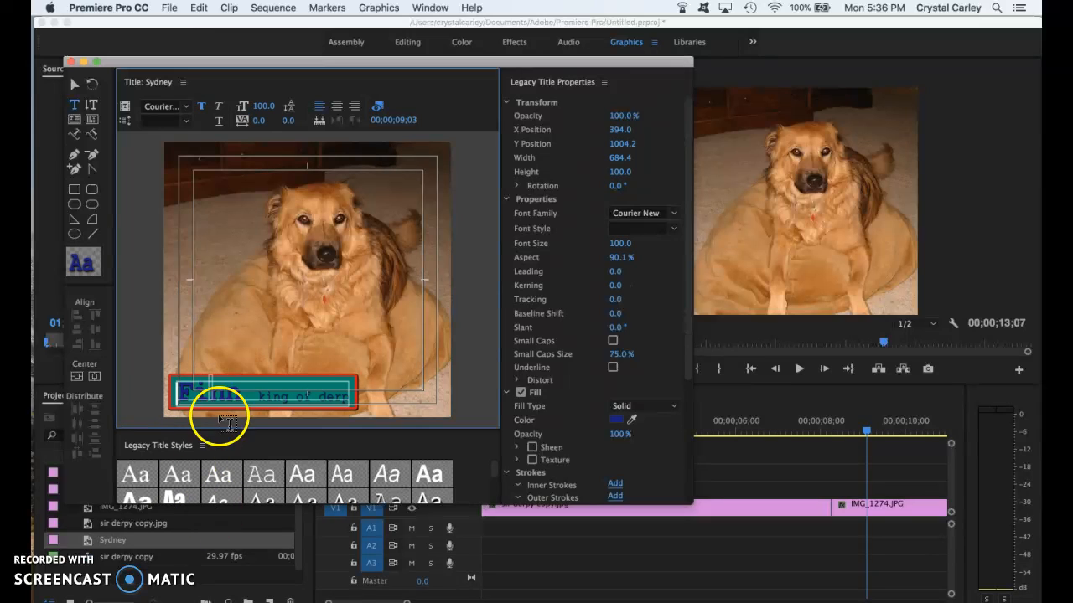
# Move the title text up off the teal bar to about Y 694 and replace "Finn" with "Sydney".
pyautogui.click(74, 84)
pyautogui.click(201, 380)
pyautogui.moveTo(201, 380); pyautogui.dragTo(157, 309)
pyautogui.doubleClick(213, 315)
pyautogui.click(223, 311)
pyautogui.write('Sydney')
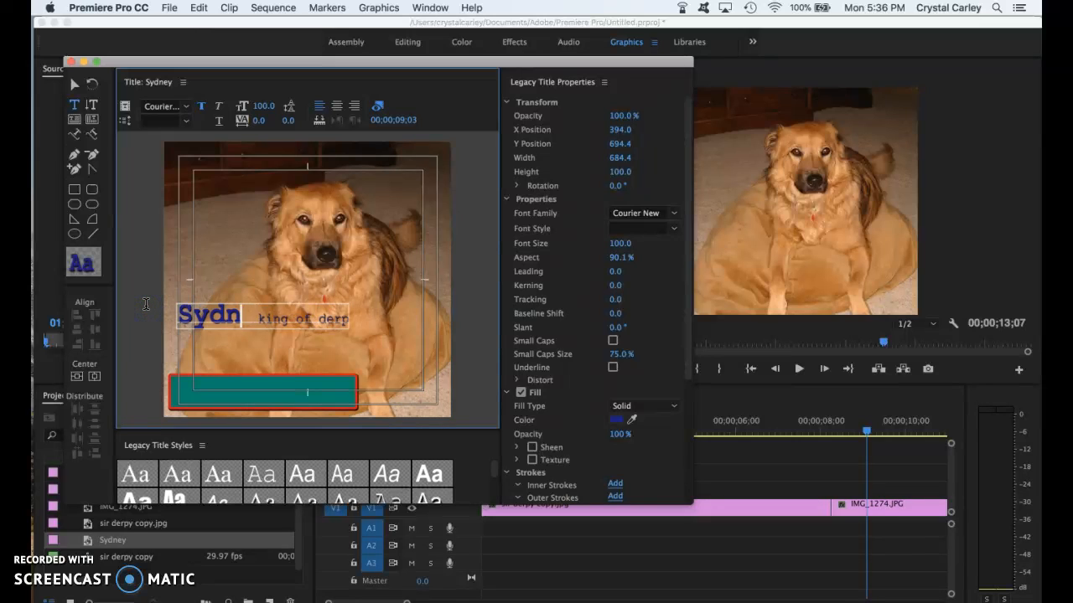
pyautogui.hotkey('alt', 'shift', 'Right')
pyautogui.hotkey('alt', 'shift', 'Right')
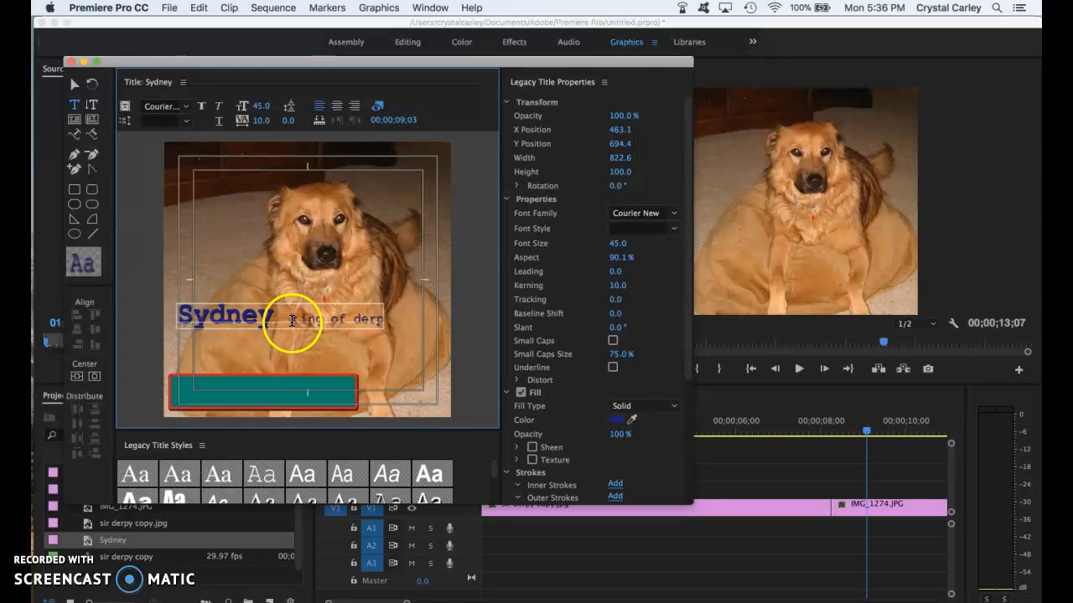
pyautogui.click(474, 333)
pyautogui.write('prin')
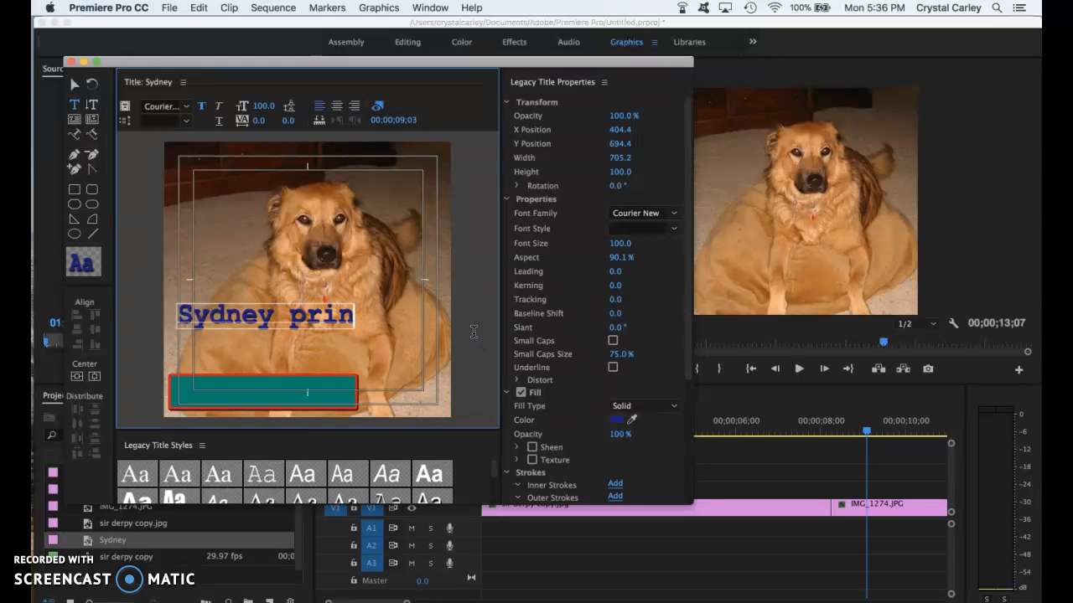
pyautogui.press('BackSpace')
pyautogui.press('super+z')
pyautogui.press('super+z')
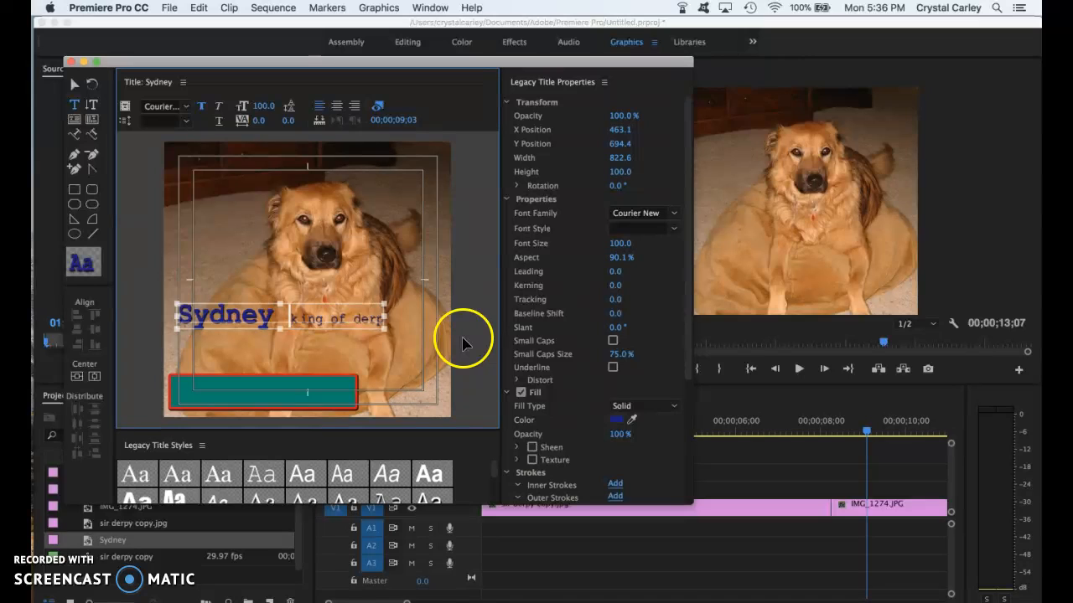
# Replace "king of derp" with "princess" in the small 45-point text after "Sydney".
pyautogui.click(305, 318)
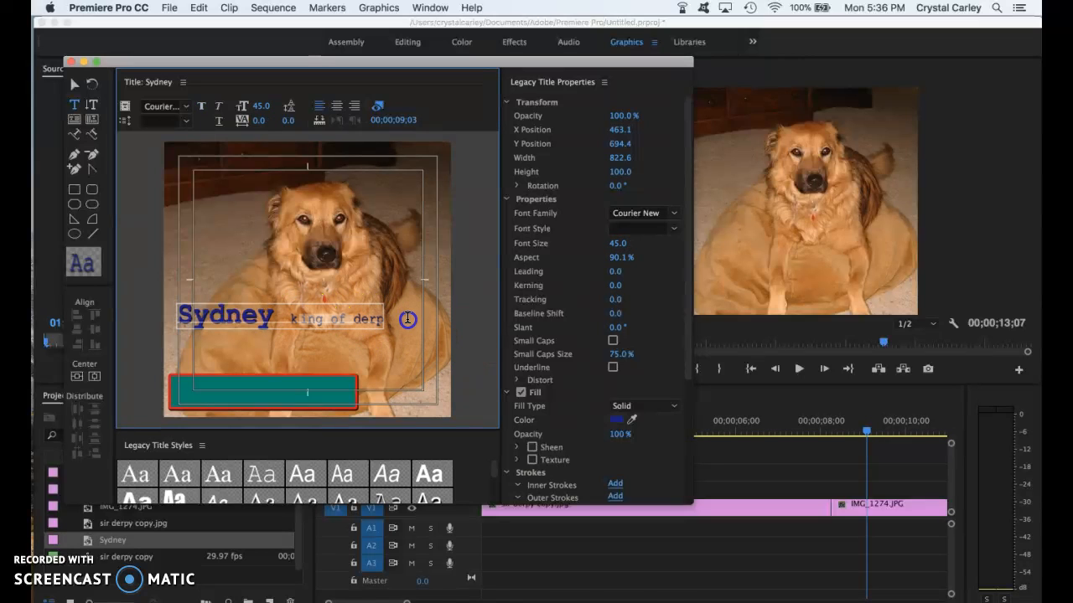
pyautogui.write('PR')
pyautogui.press('BackSpace')
pyautogui.press('BackSpace')
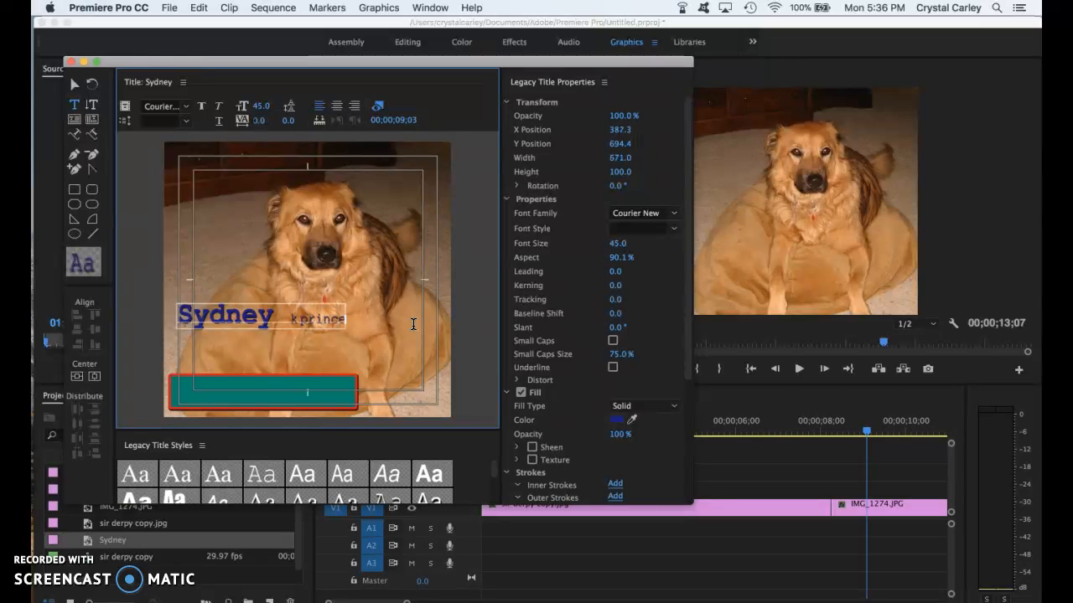
pyautogui.click(298, 320)
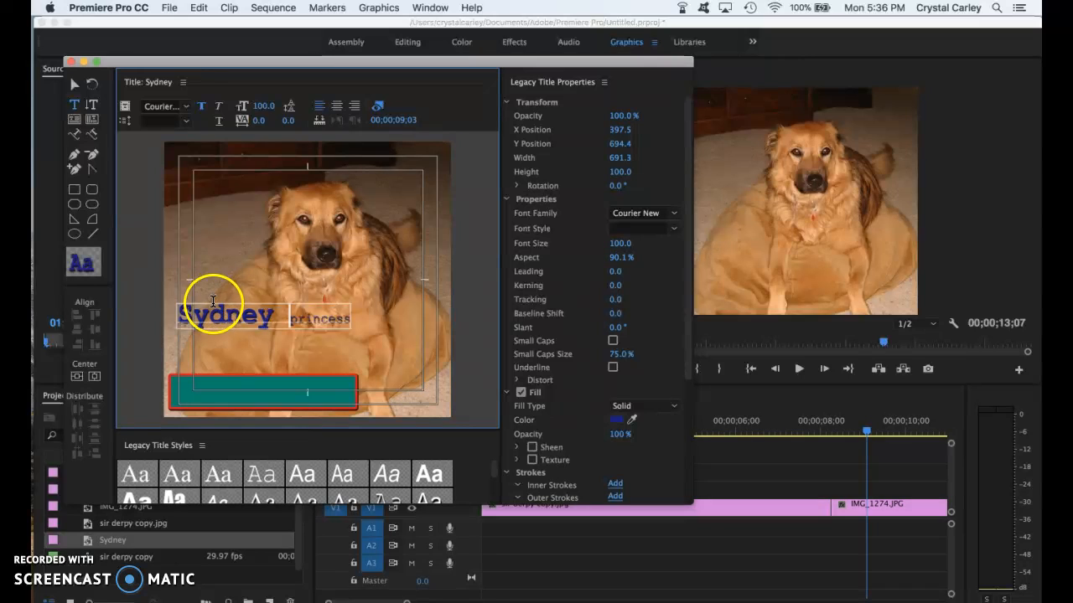
# Bring the "Sydney princess" text to the front, place it inside the teal bar, and close the title designer.
pyautogui.click(74, 84)
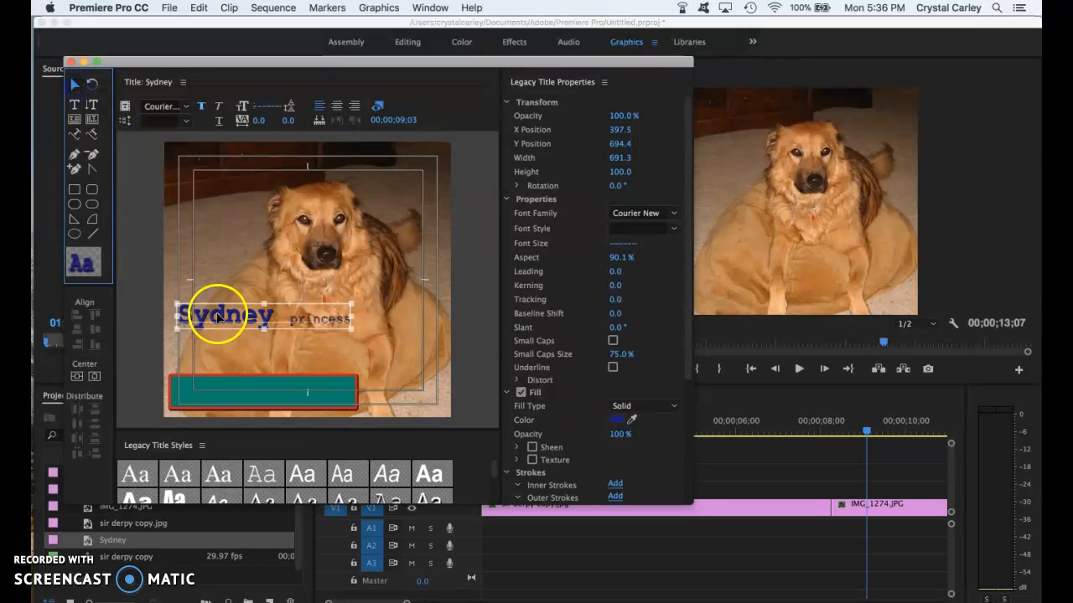
pyautogui.click(424, 65)
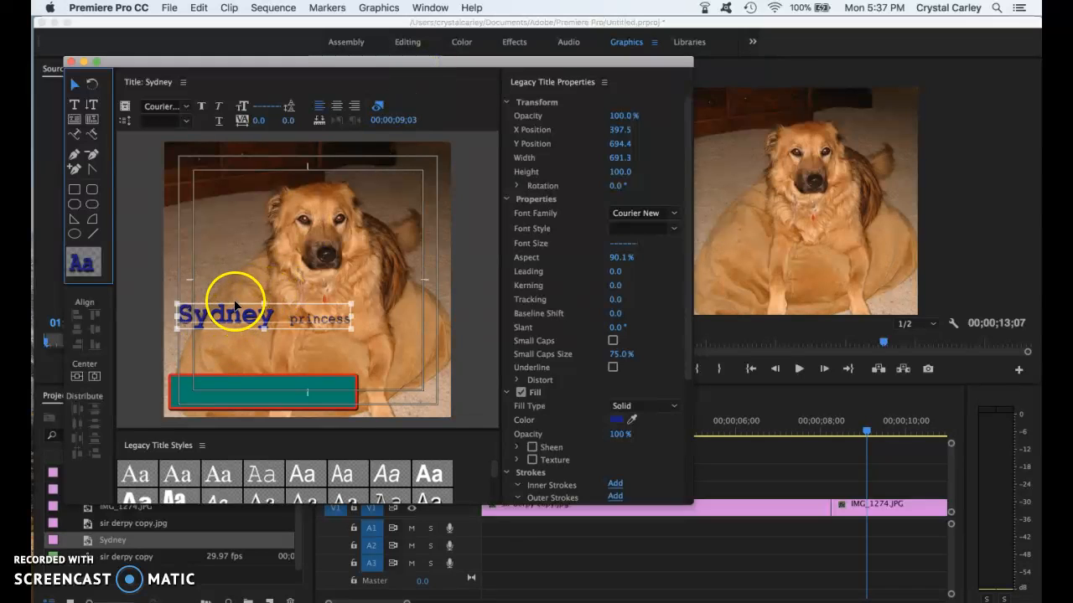
pyautogui.moveTo(235, 306); pyautogui.dragTo(240, 337)
pyautogui.rightClick(237, 347)
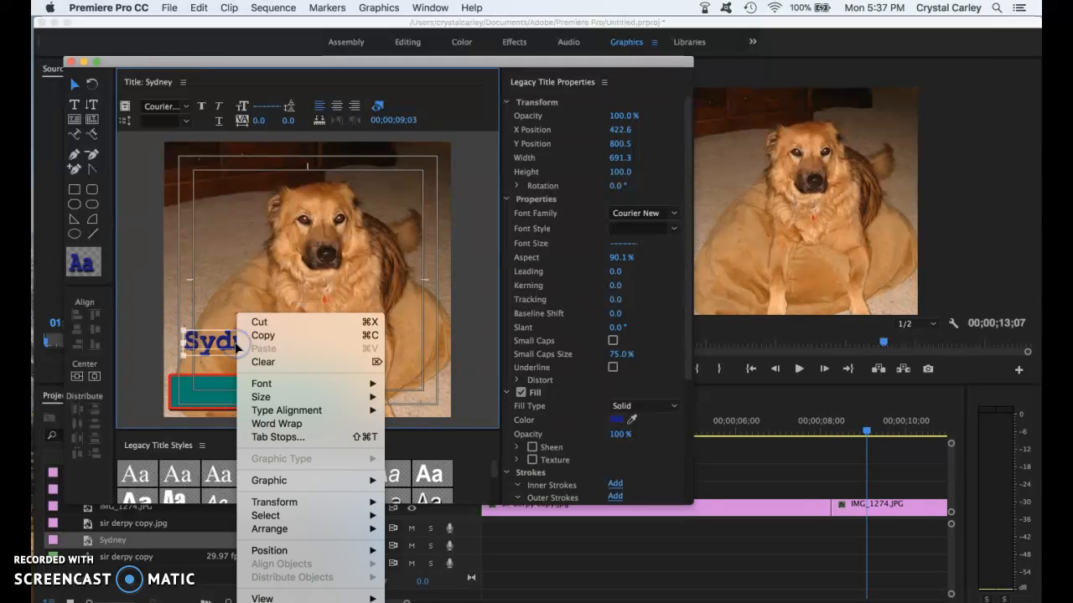
pyautogui.moveTo(356, 528)
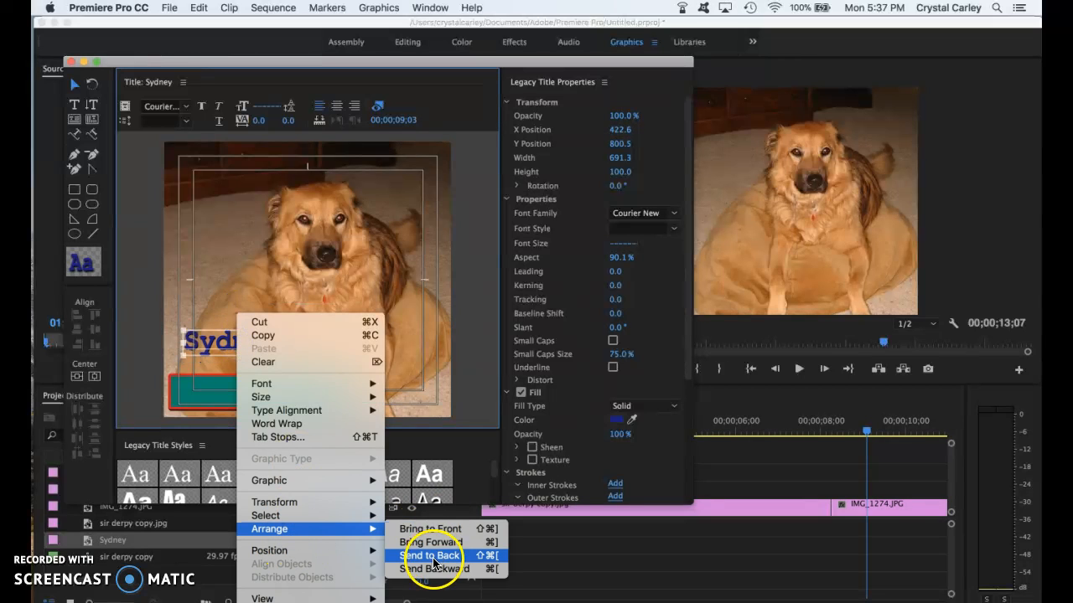
pyautogui.click(430, 529)
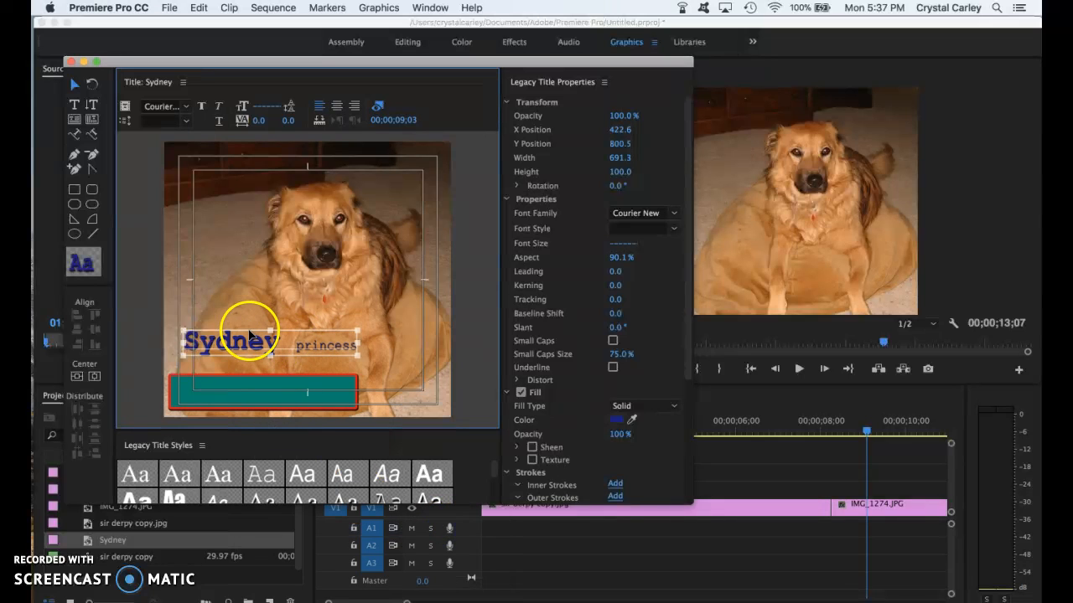
pyautogui.moveTo(248, 333); pyautogui.dragTo(249, 387)
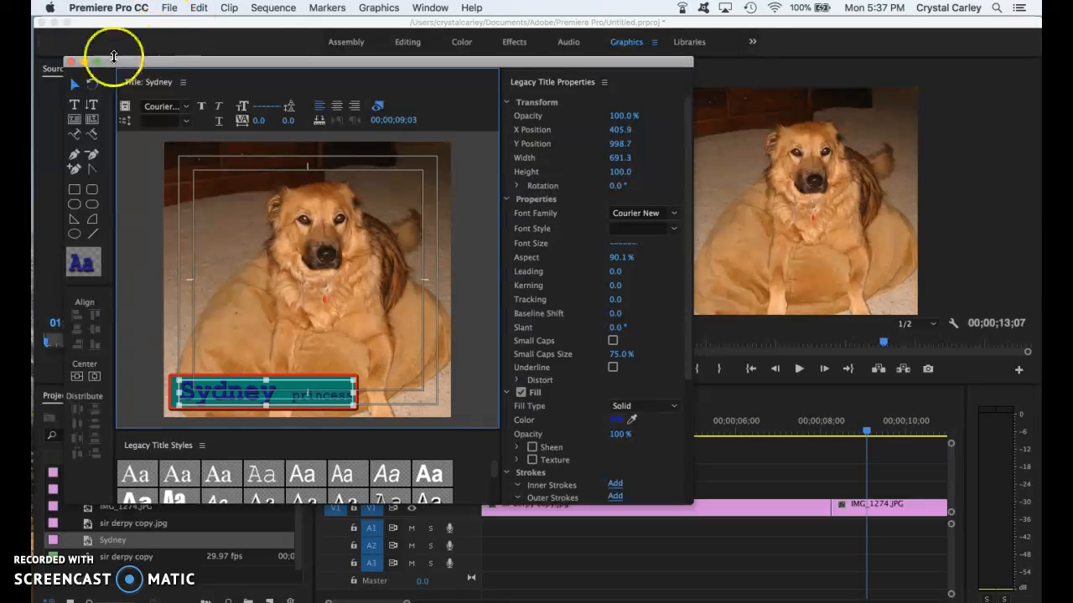
pyautogui.click(70, 64)
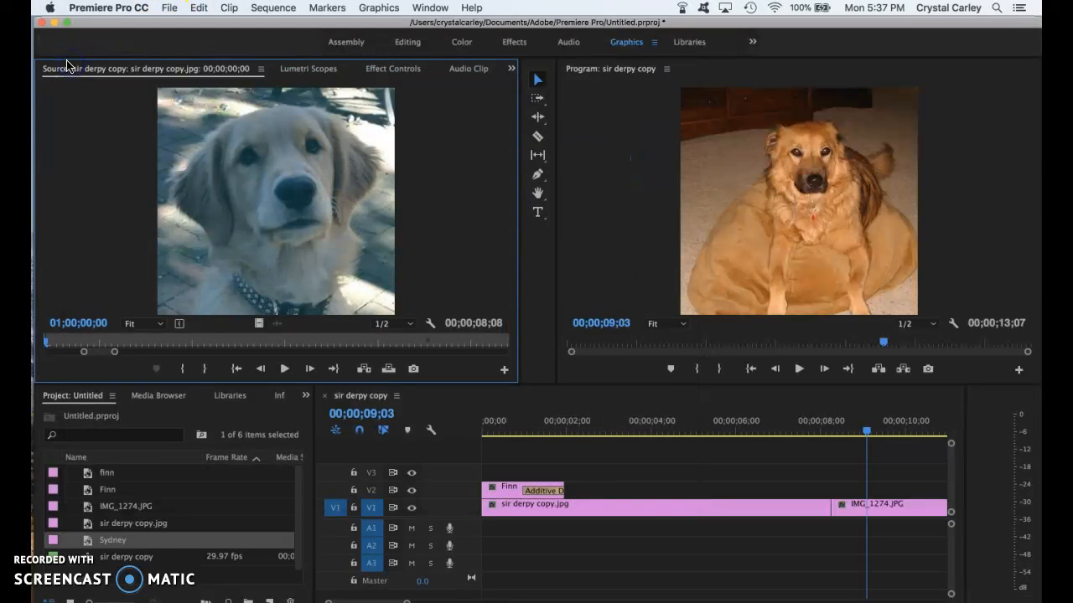
# Place the Sydney title on V2 above IMG_1274.JPG and trim its end to 00;00;10;08.
pyautogui.moveTo(106, 541); pyautogui.dragTo(837, 495)
pyautogui.click(866, 432)
pyautogui.moveTo(835, 437); pyautogui.dragTo(918, 433)
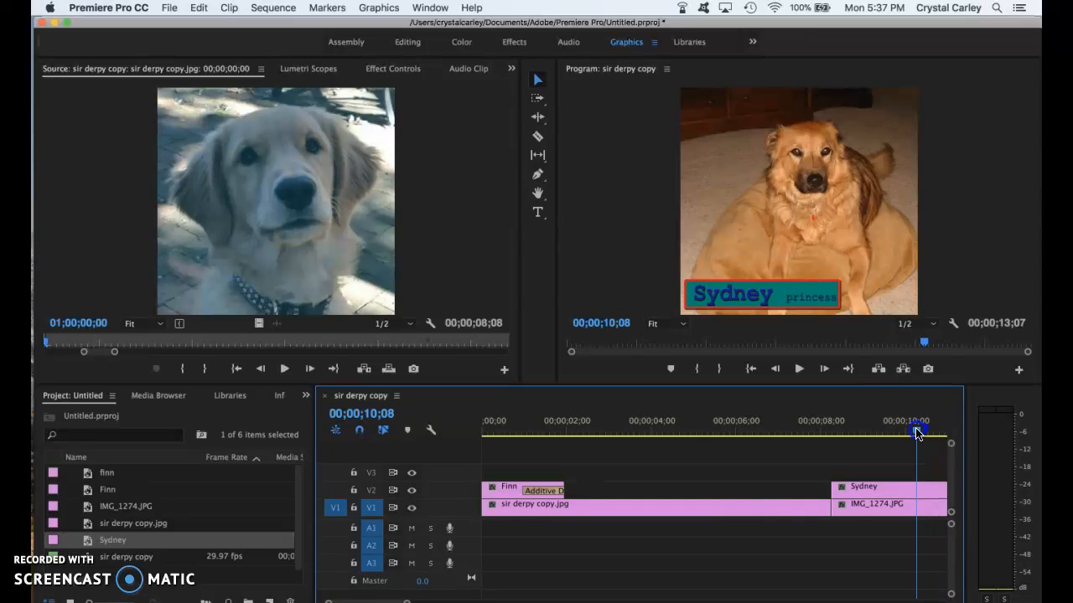
pyautogui.hscroll(5, 776, 517)
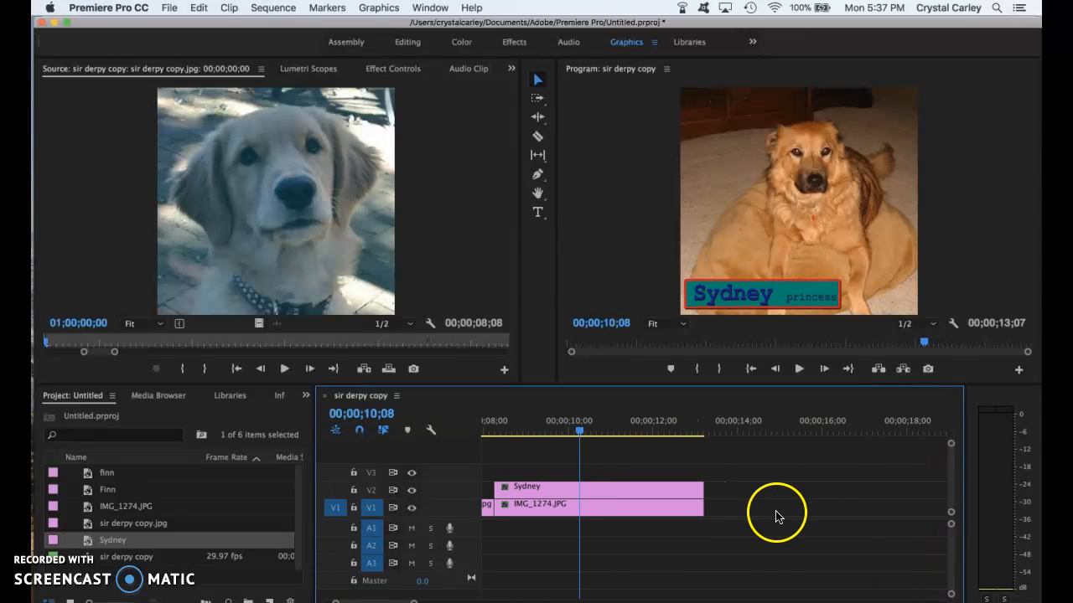
pyautogui.click(670, 491)
pyautogui.moveTo(700, 490); pyautogui.dragTo(575, 494)
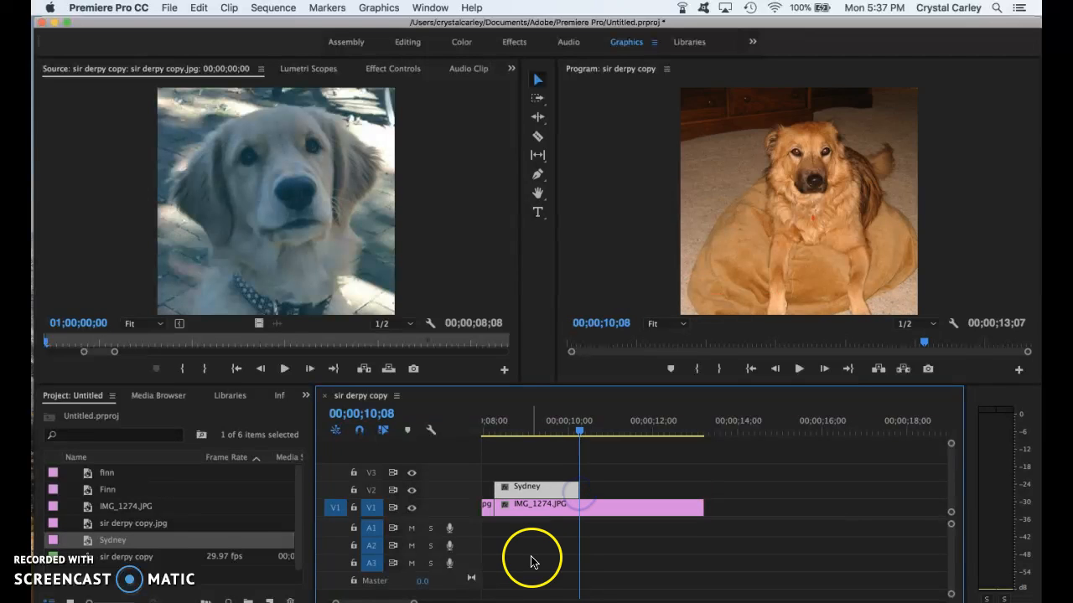
# Apply Additive Dissolve to the end and start of the Sydney title and play the sequence from 00;00;08;02.
pyautogui.click(430, 7)
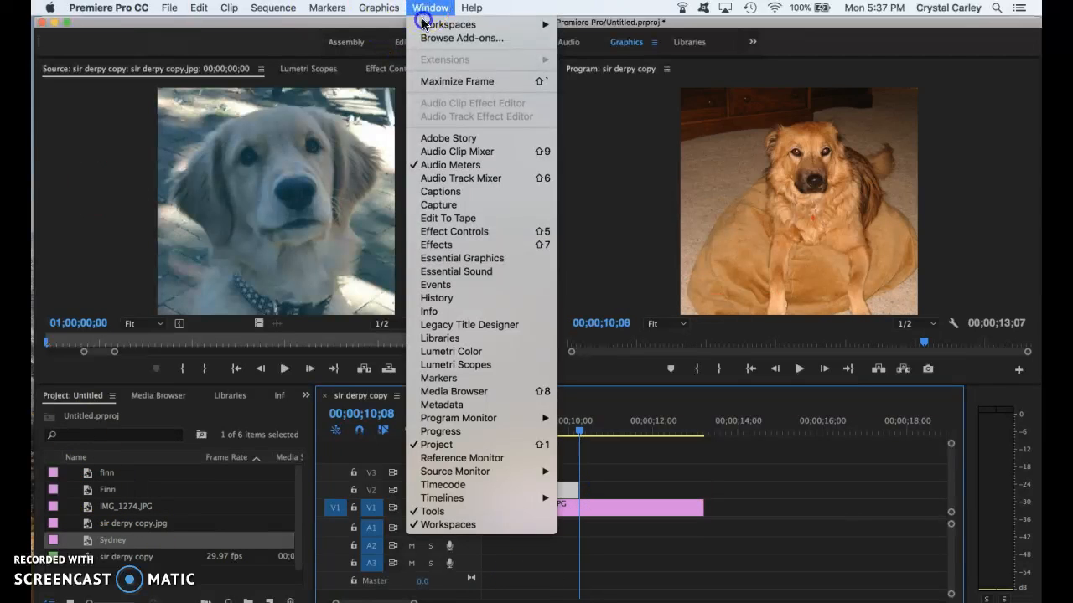
pyautogui.click(465, 248)
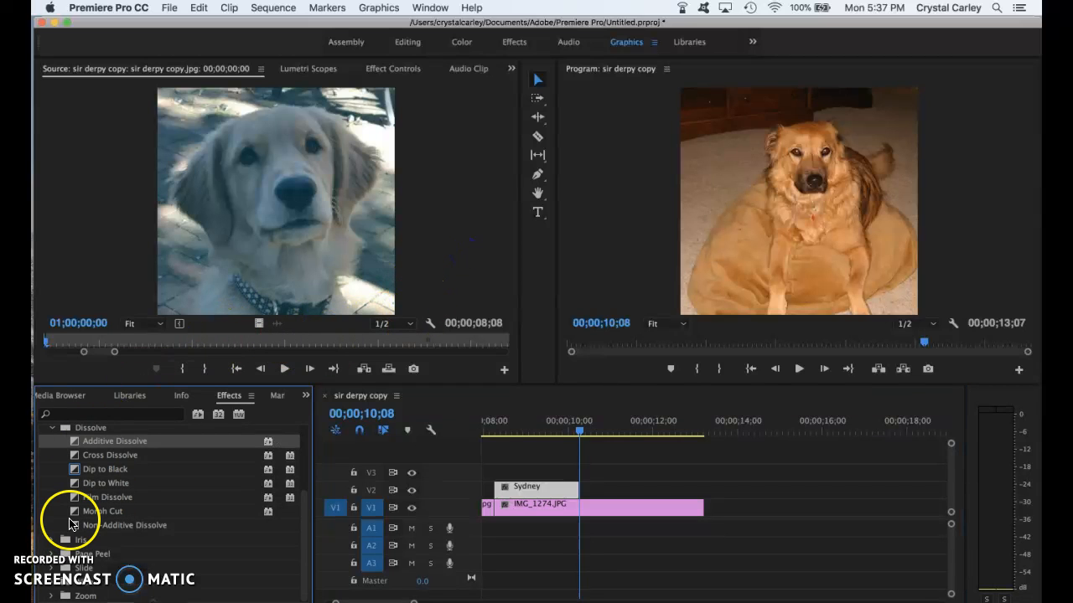
pyautogui.click(116, 443)
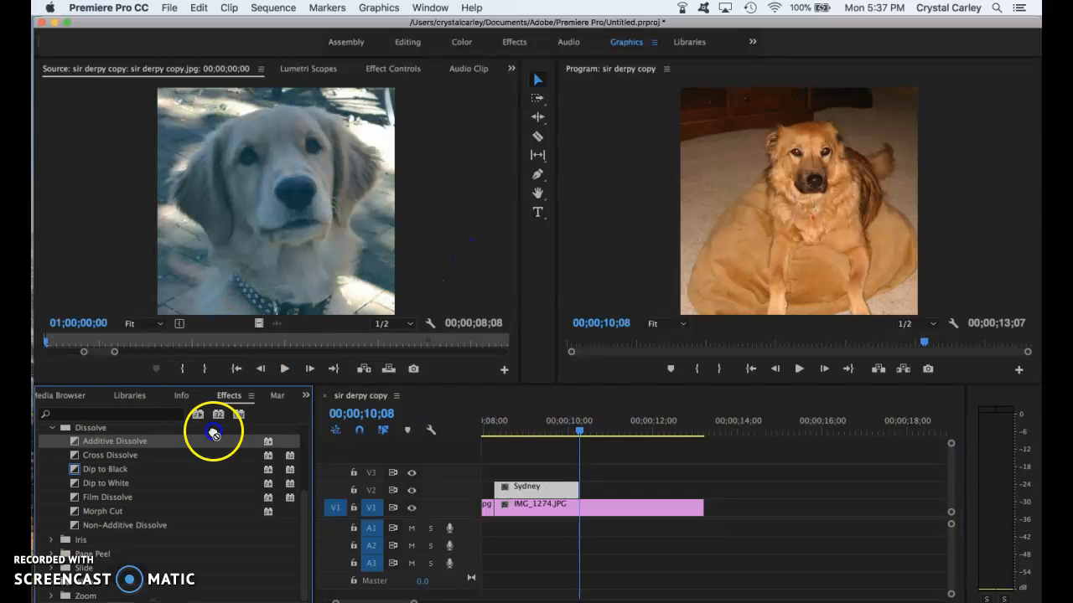
pyautogui.moveTo(575, 493); pyautogui.dragTo(577, 492)
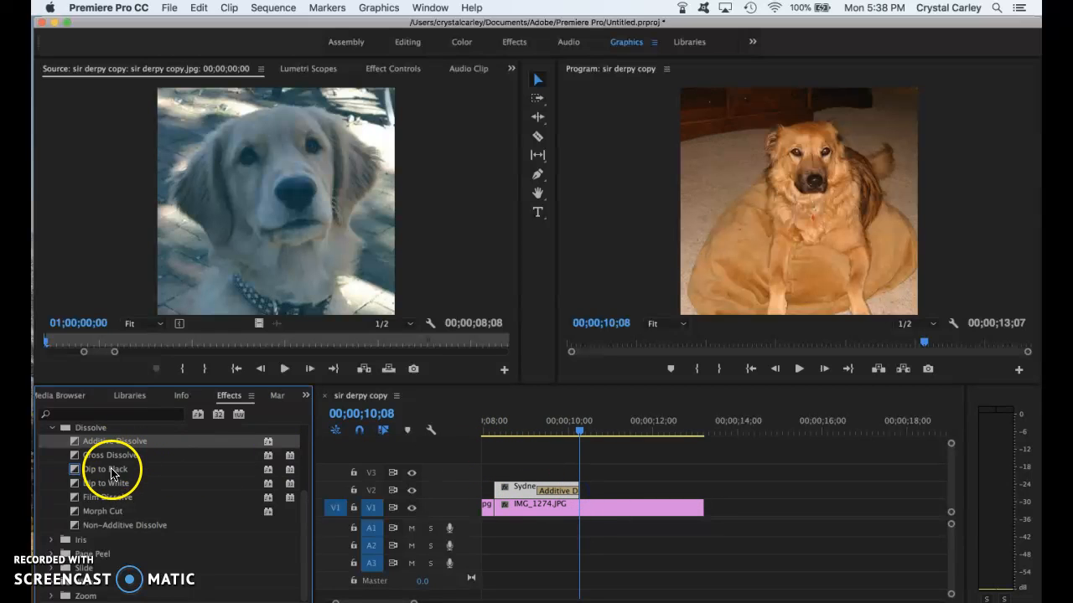
pyautogui.click(114, 444)
pyautogui.moveTo(417, 480); pyautogui.dragTo(503, 489)
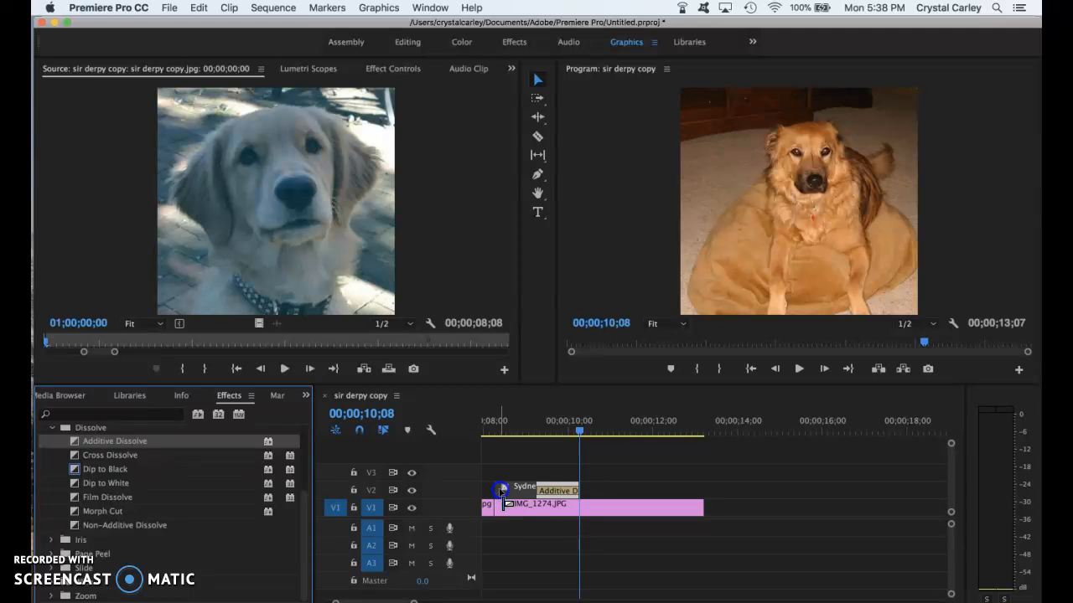
pyautogui.moveTo(576, 427); pyautogui.dragTo(488, 437)
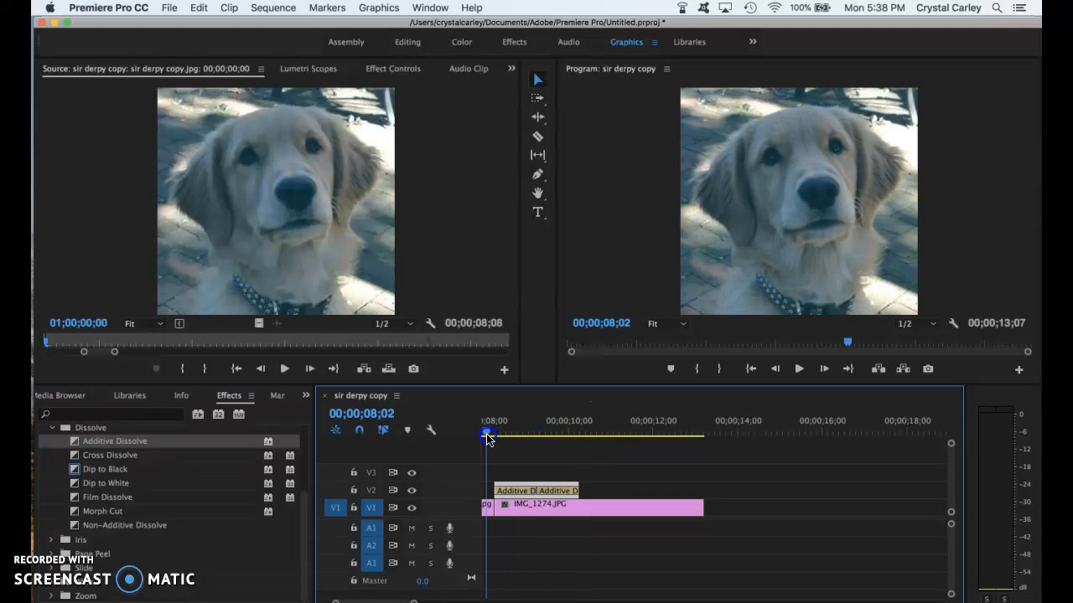
pyautogui.click(799, 368)
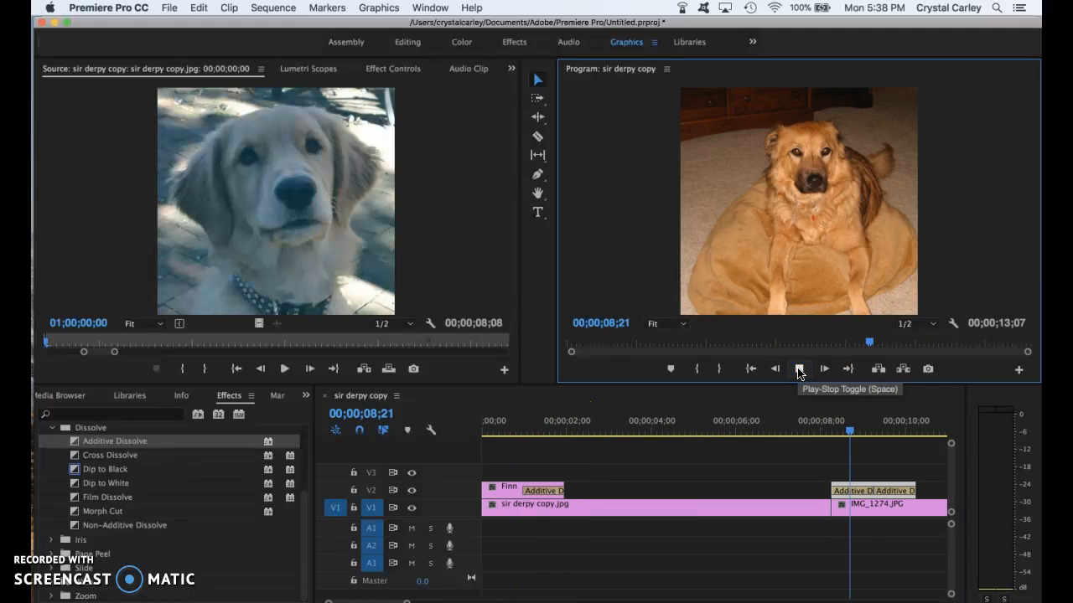
# Replay the section around the start of IMG_1274.JPG to review the dissolves on the Sydney title.
pyautogui.click(799, 369)
pyautogui.click(859, 433)
pyautogui.moveTo(859, 433); pyautogui.dragTo(761, 432)
pyautogui.click(799, 369)
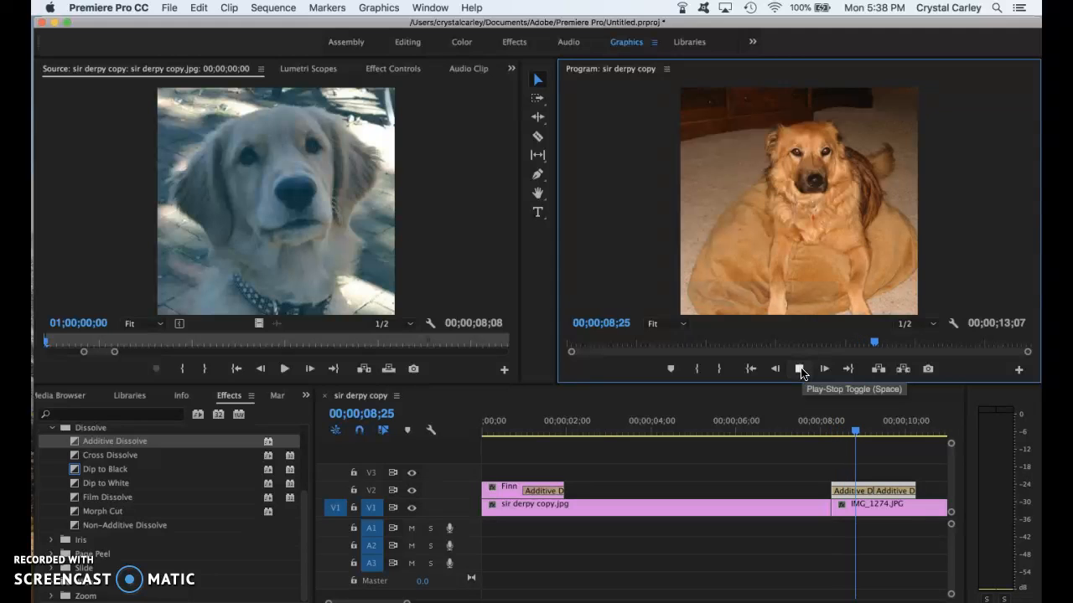
pyautogui.click(799, 369)
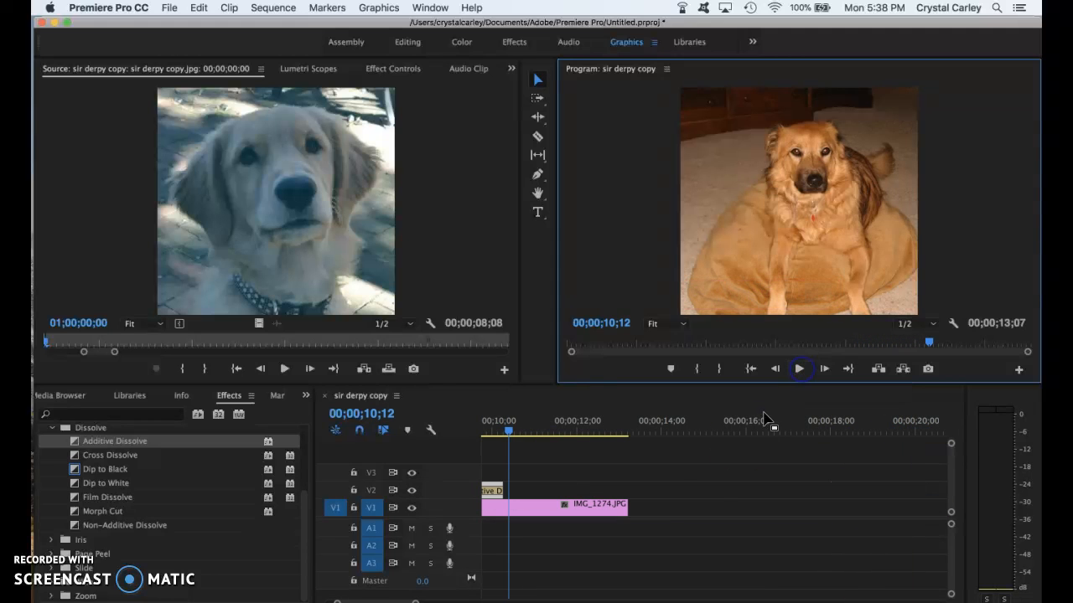
# Delete the Additive Dissolve from the start of the Sydney title on V2.
pyautogui.moveTo(506, 431); pyautogui.dragTo(572, 432)
pyautogui.click(559, 491)
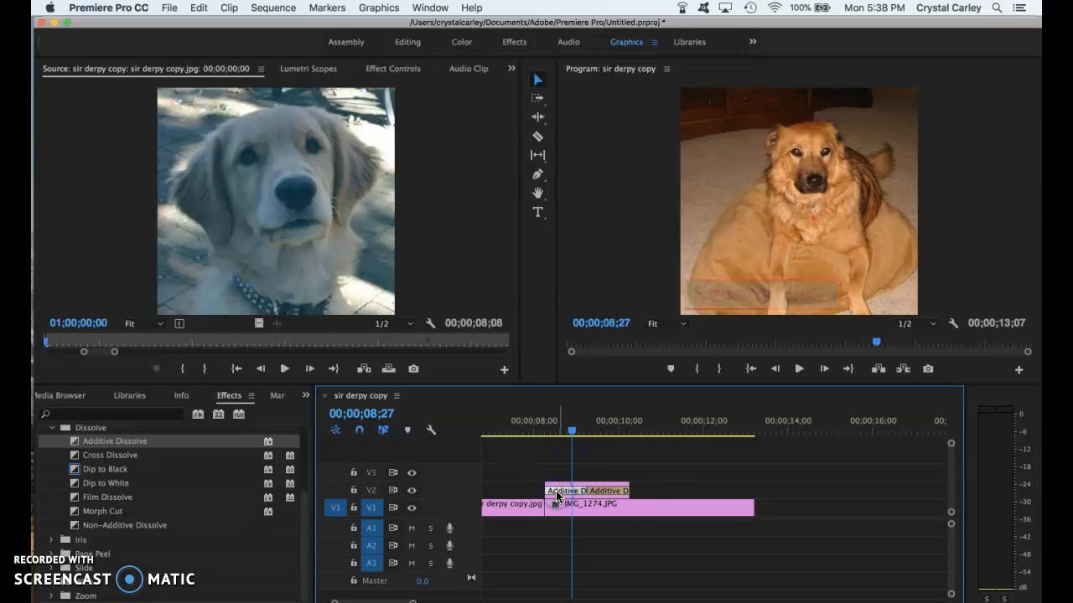
pyautogui.press('Delete')
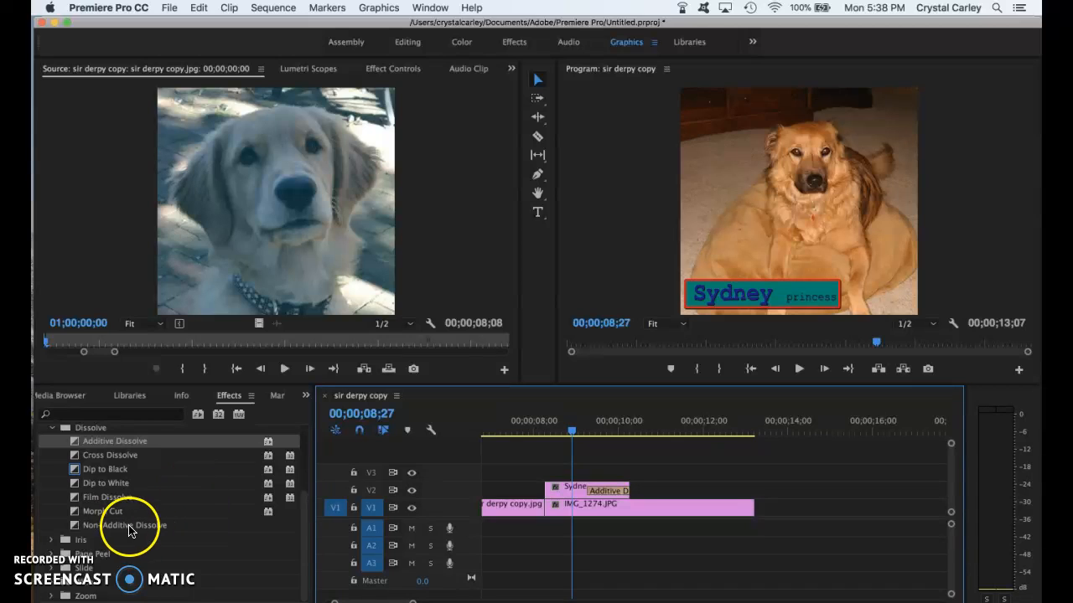
# Apply the Iris Box transition to the cut between sir derpy copy.jpg and IMG_1274.JPG on V1.
pyautogui.click(102, 460)
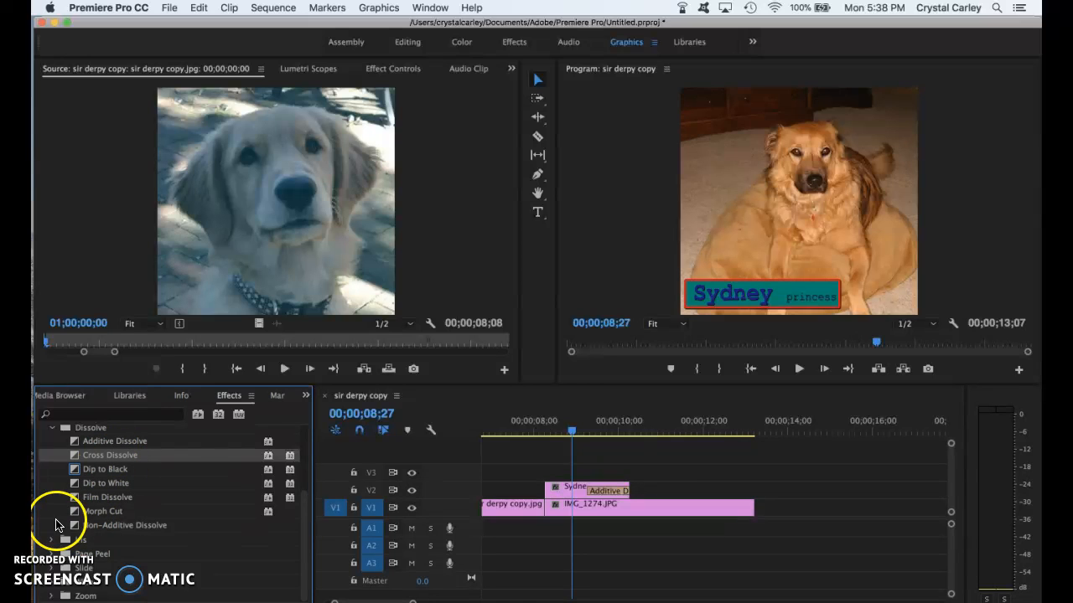
pyautogui.click(51, 541)
pyautogui.click(99, 554)
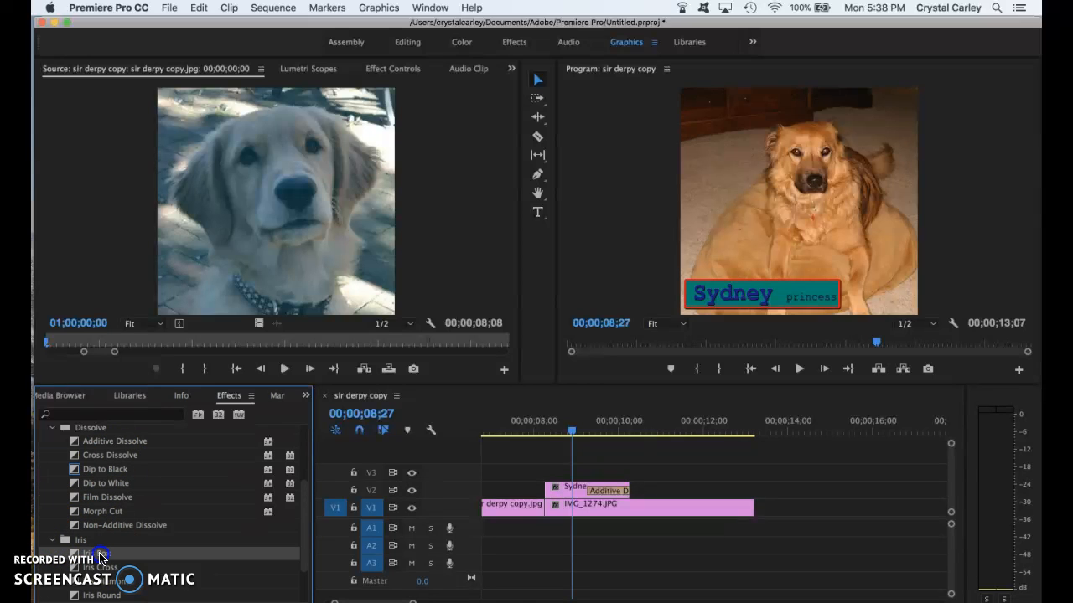
pyautogui.moveTo(100, 556); pyautogui.dragTo(557, 514)
# Play the sequence from 00;00;00;00 to review both titles and the Iris Box transition between the photos.
pyautogui.moveTo(567, 433); pyautogui.dragTo(408, 437)
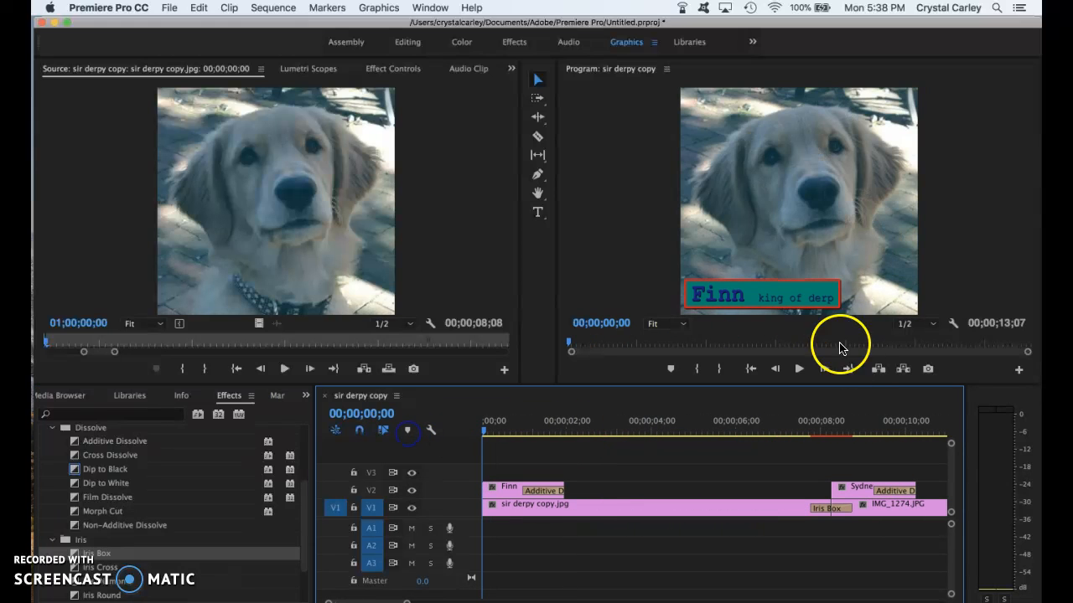
pyautogui.click(798, 369)
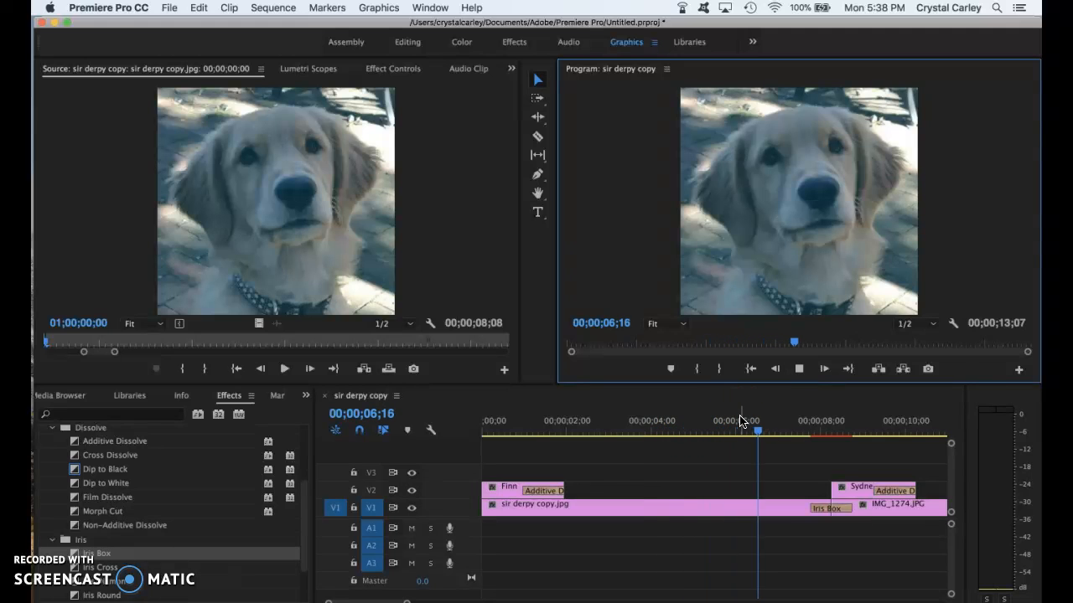
pyautogui.click(798, 370)
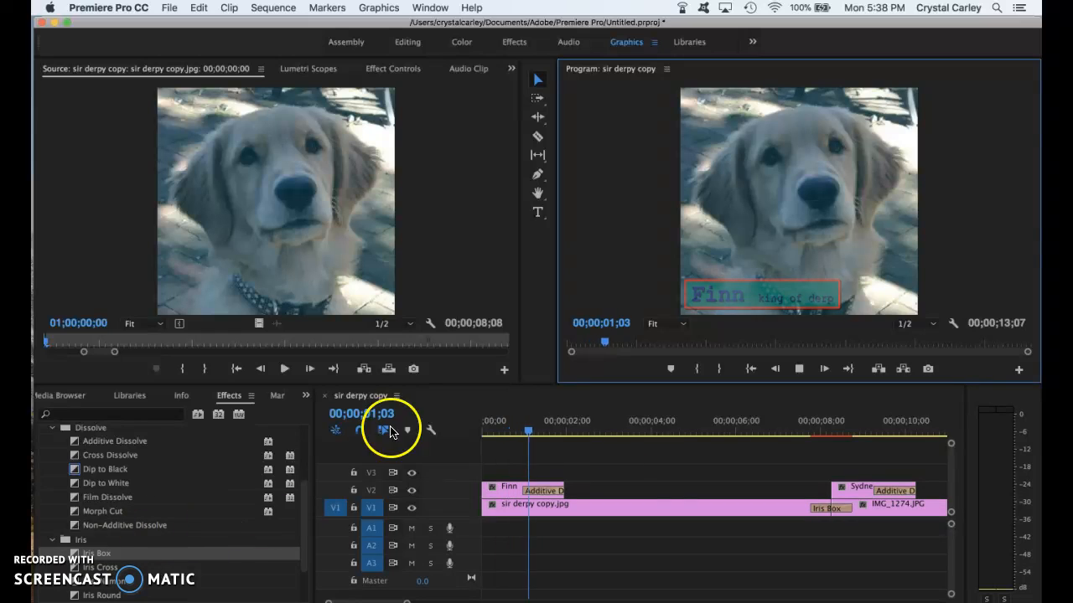